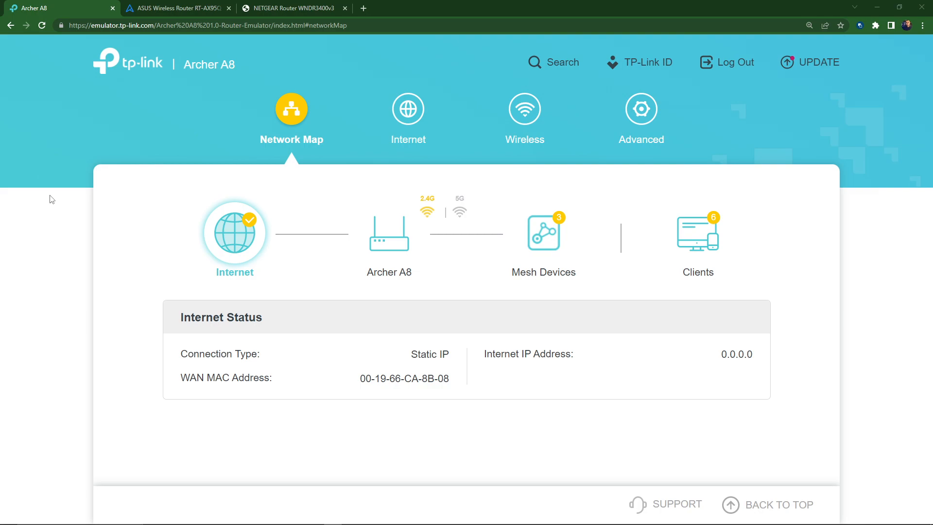
Open a Command Prompt window and run ipconfig.
mouse_move(85, 518)
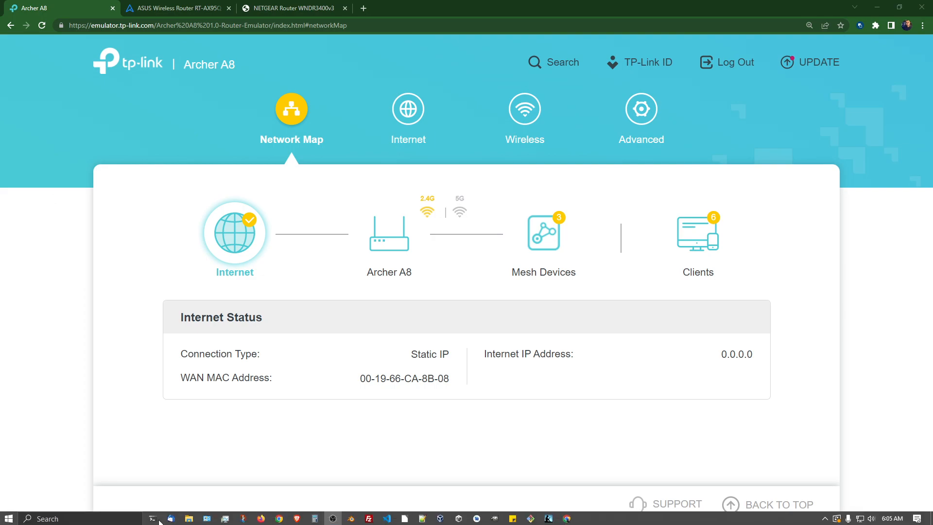
click(58, 518)
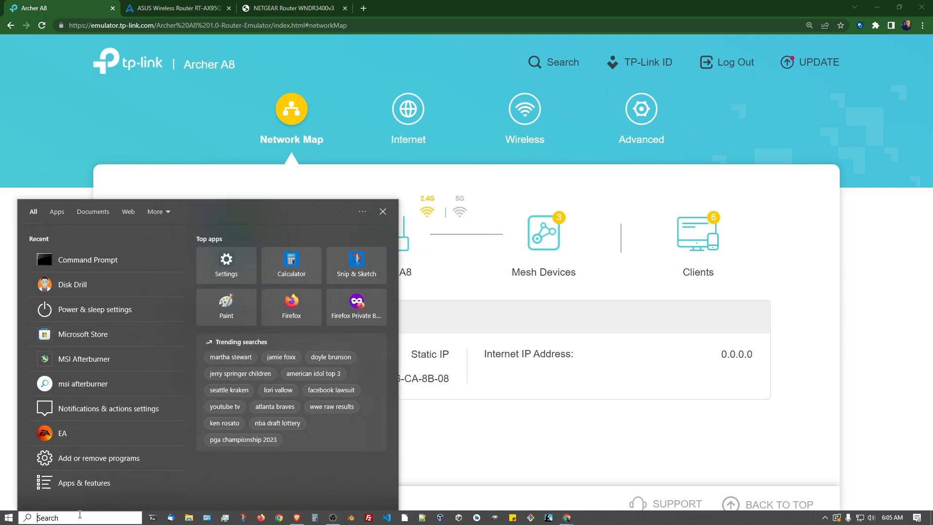
text(cmd)
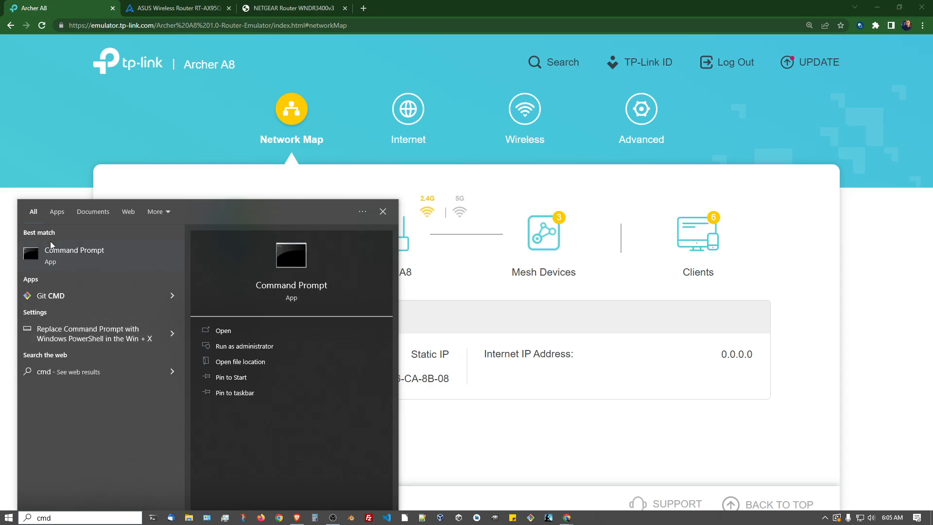
click(71, 257)
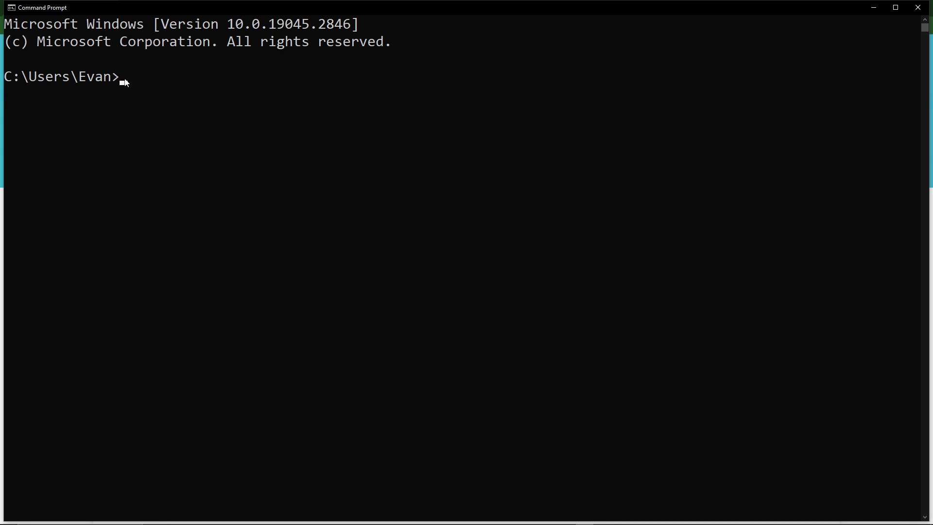
text(ipconfig)
key(Return)
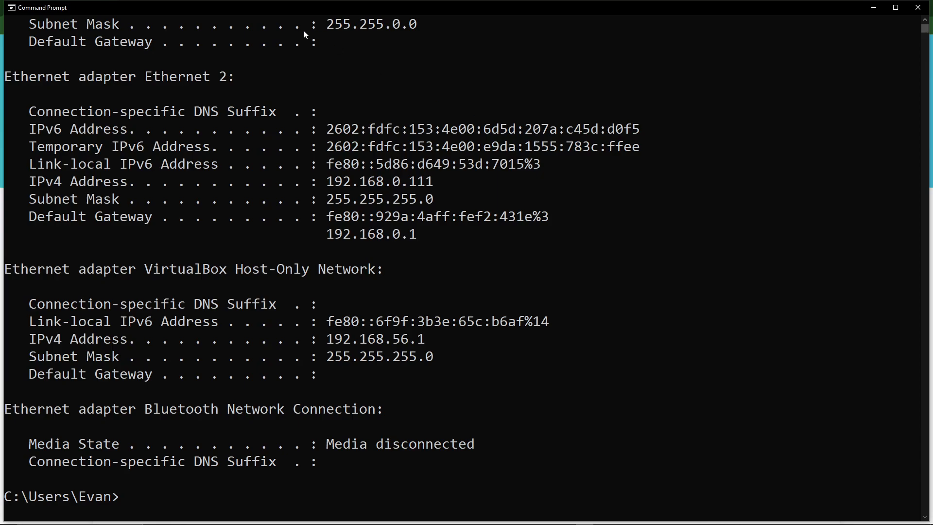
Examine the ipconfig entries for the VirtualBox, Bluetooth and disconnected Ethernet adapters.
drag(388, 475, 4, 307)
scroll(4, 306, down, 7)
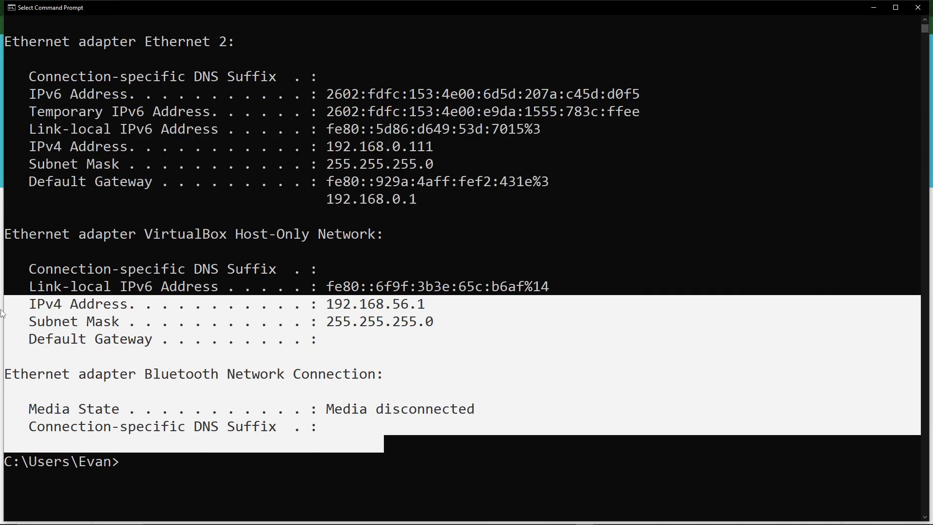
click(470, 253)
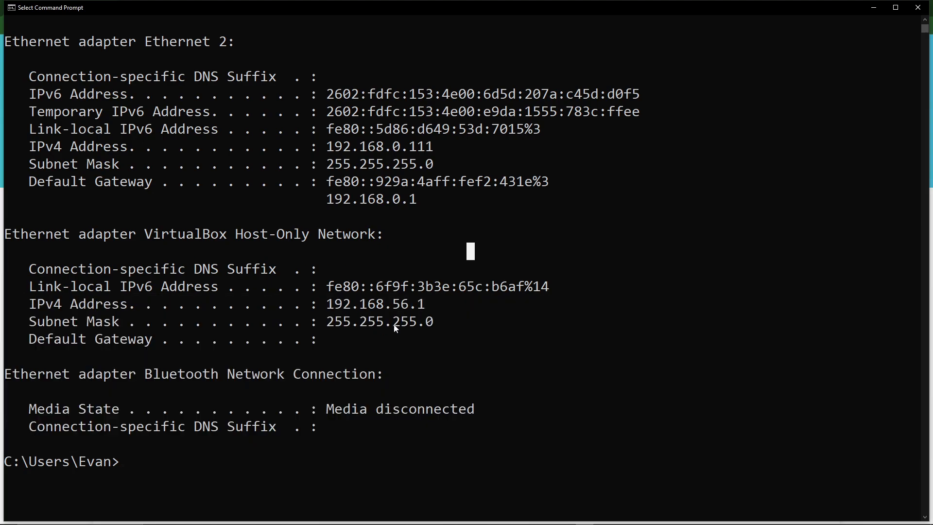
click(355, 339)
drag(355, 339, 4, 235)
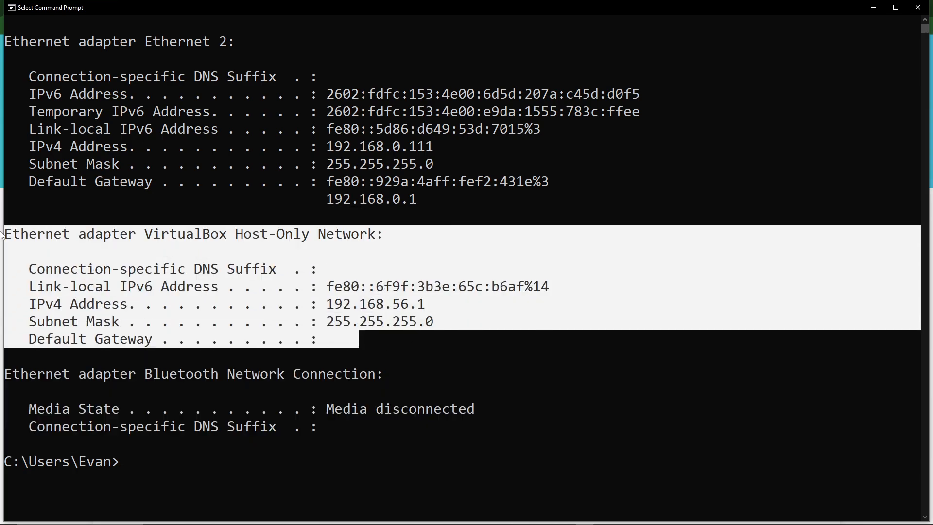
drag(340, 427, 4, 374)
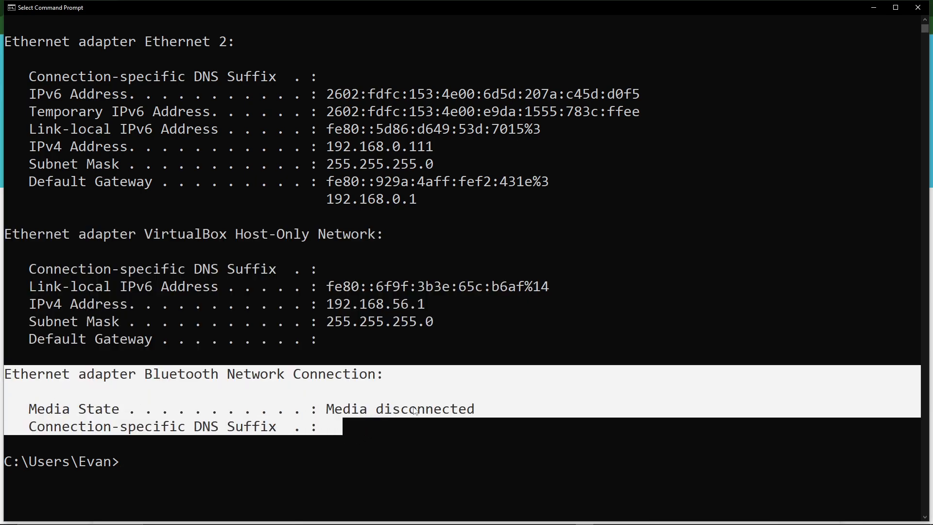
scroll(412, 406, up, 7)
drag(325, 358, 3, 166)
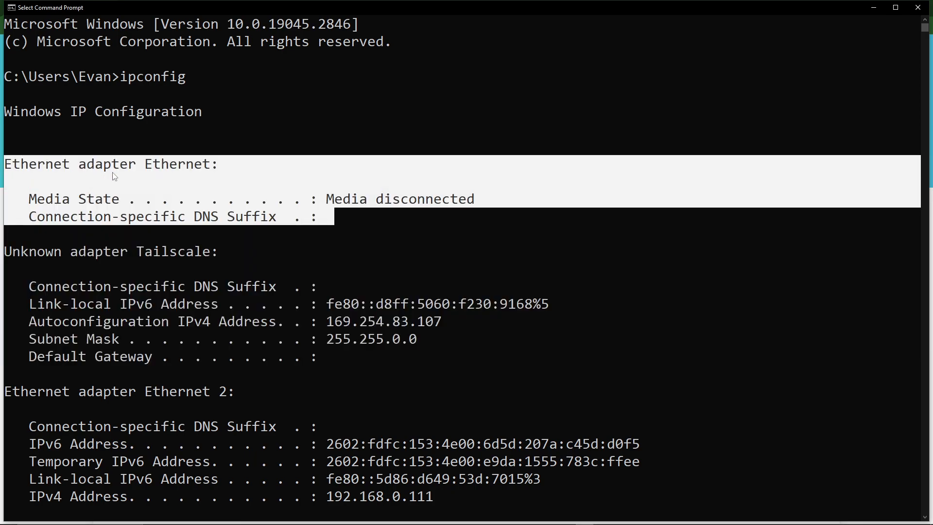
Examine the Ethernet 2 adapter's IPv4 address, link-local IPv6 address and default gateway in the ipconfig output.
scroll(302, 258, down, 3)
drag(421, 374, 1, 213)
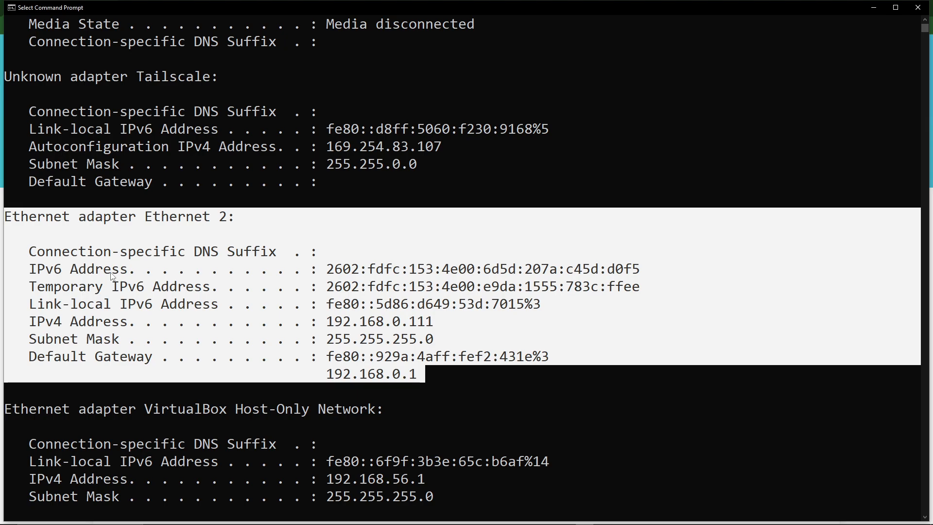
click(479, 375)
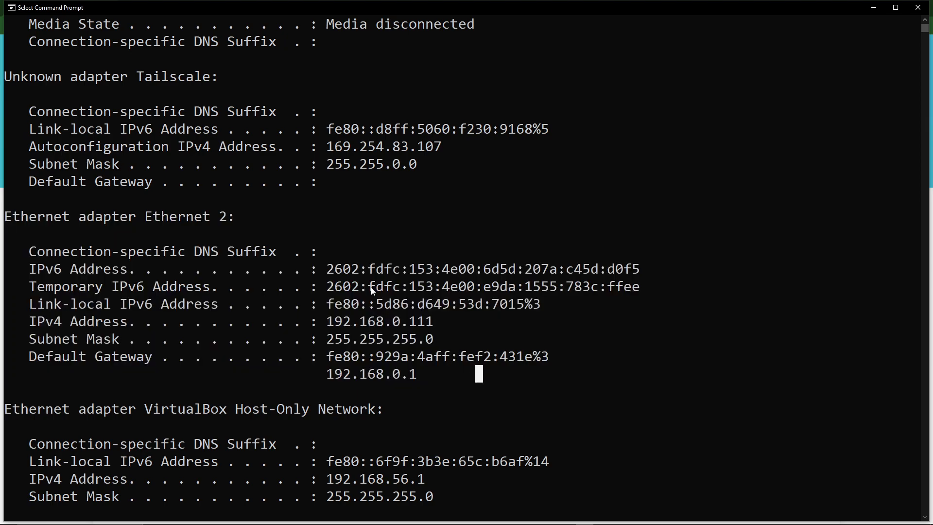
drag(436, 322, 328, 323)
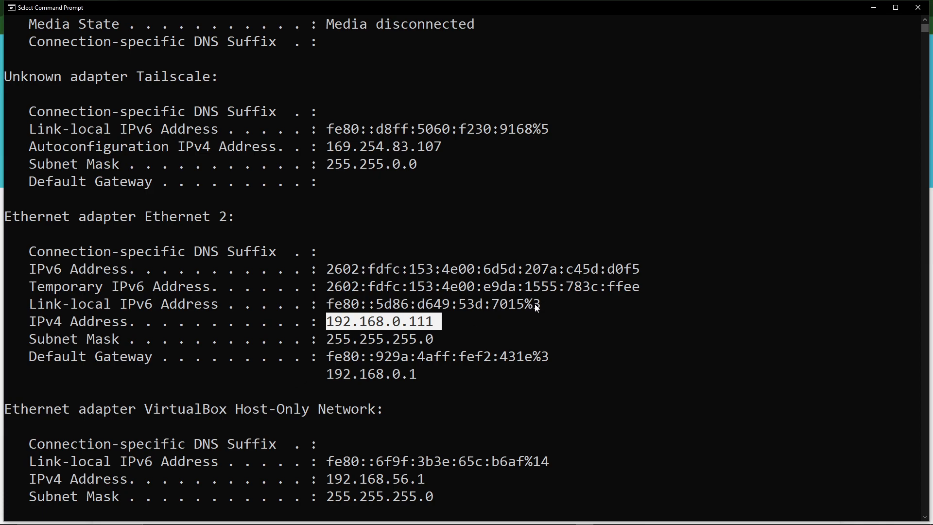
drag(549, 309, 328, 309)
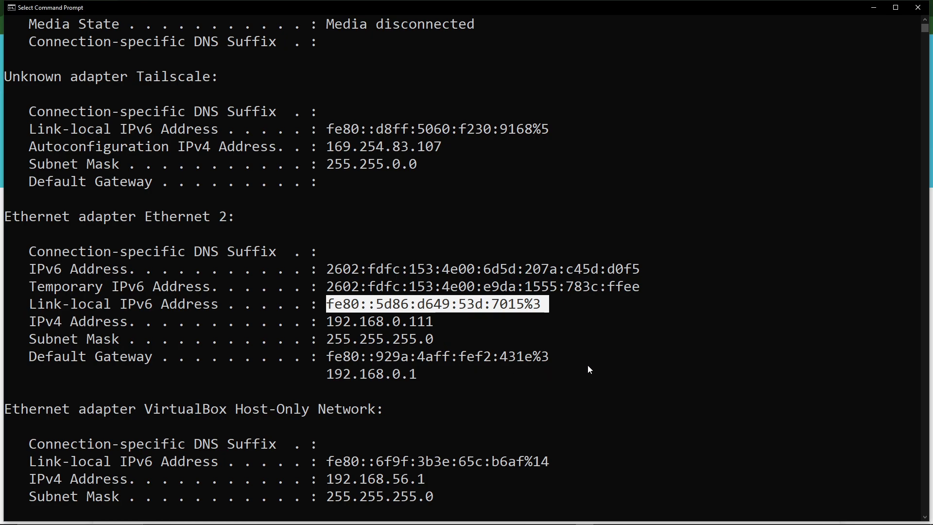
drag(430, 374, 31, 362)
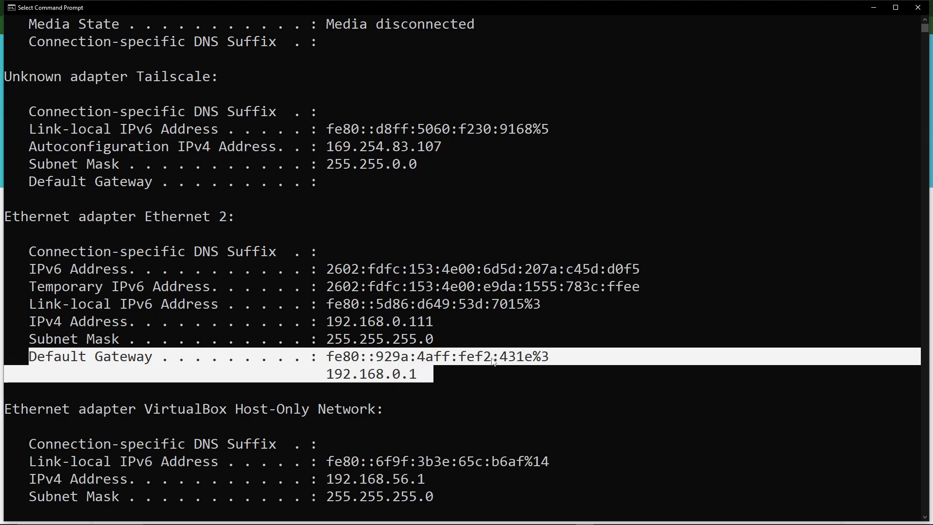
Copy the IPv4 default gateway address of the Ethernet 2 adapter from the ipconfig output.
click(447, 374)
drag(422, 375, 330, 377)
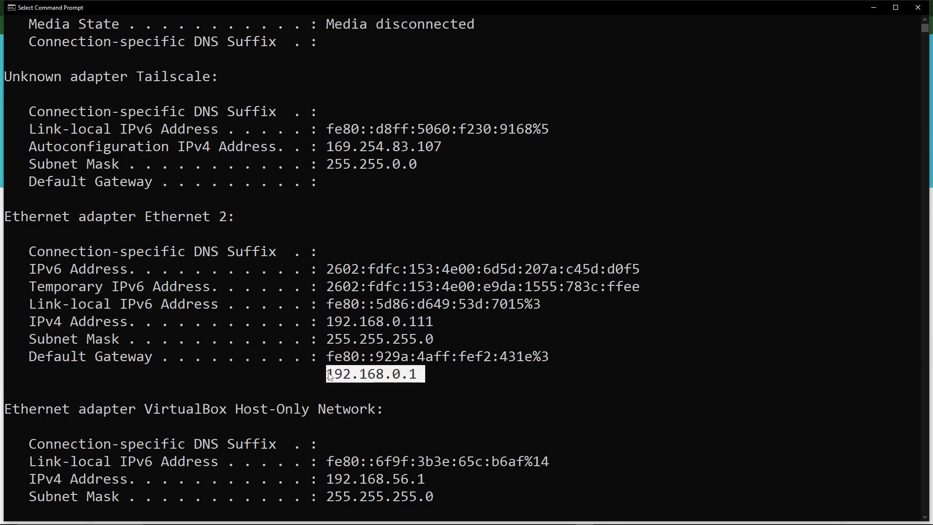
key(ctrl+c)
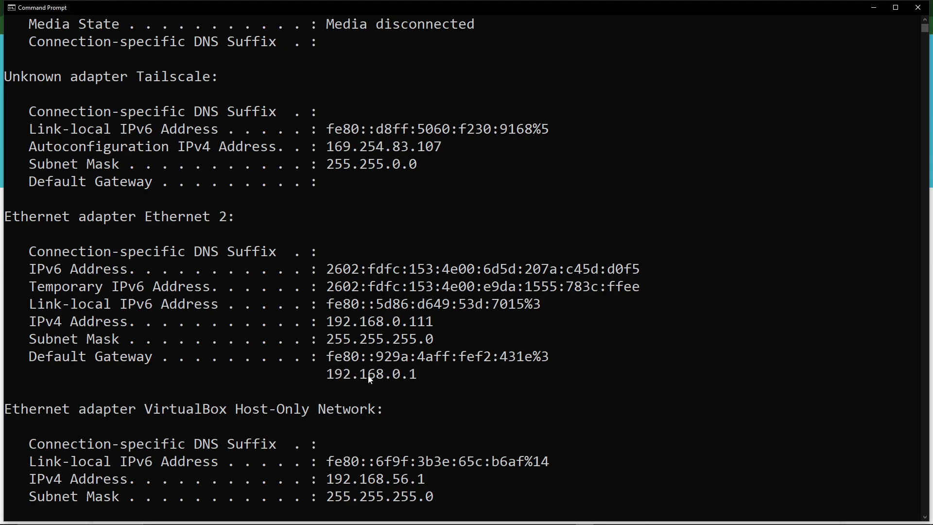
Close the Command Prompt and load 192.168.0.1 in a new browser tab.
drag(673, 11, 504, 101)
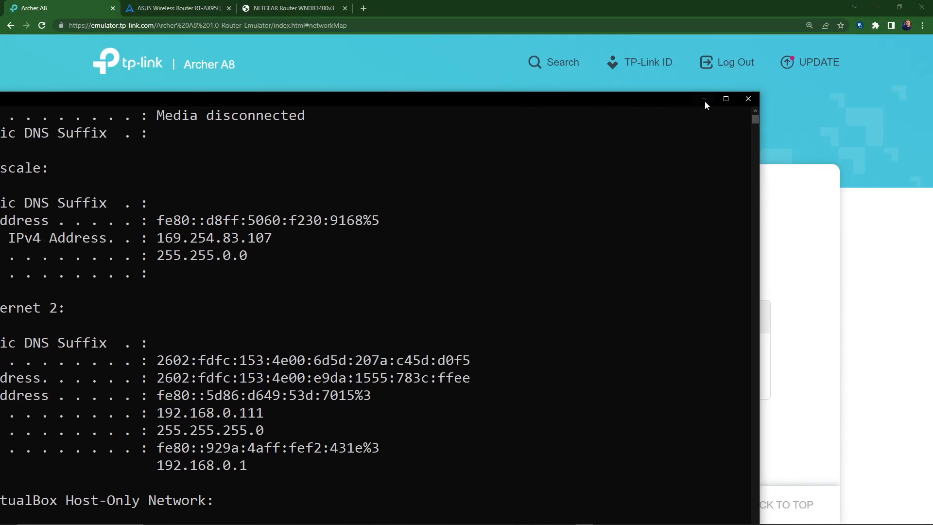
click(747, 98)
click(363, 8)
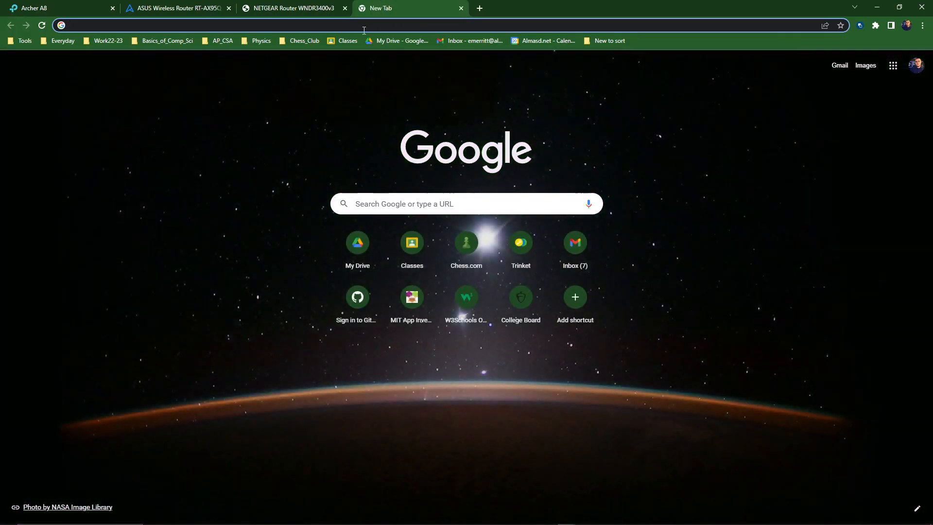
text(192.168.0.1)
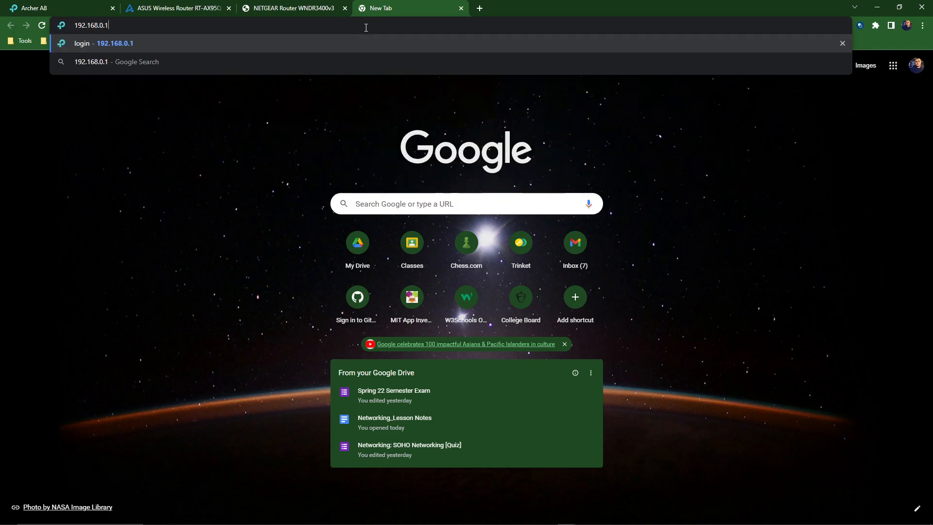
key(Return)
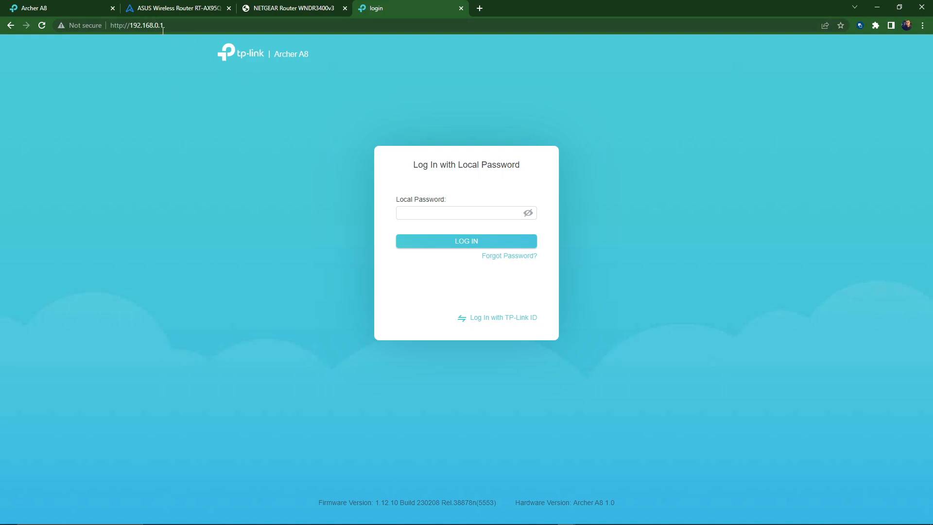
Highlight the IP address in the router login page's URL and close that login tab.
drag(164, 25, 130, 25)
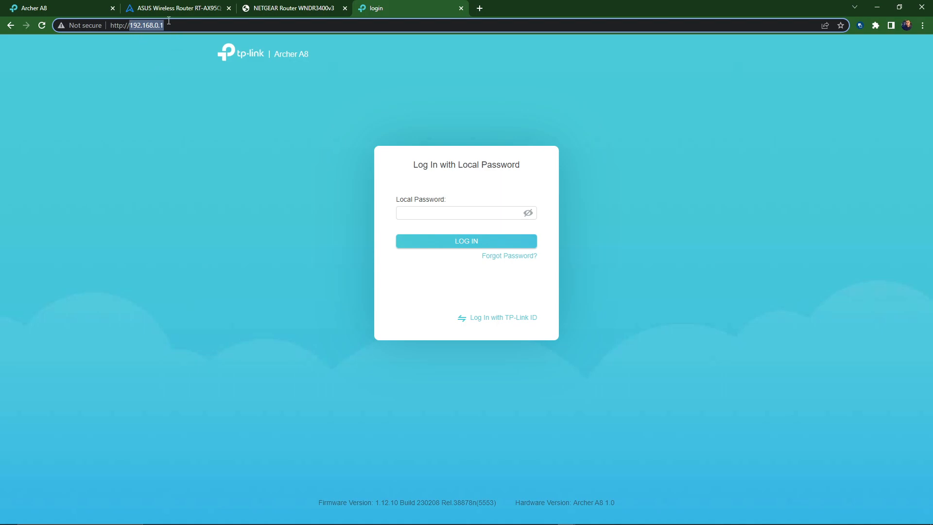
mouse_move(170, 11)
click(462, 8)
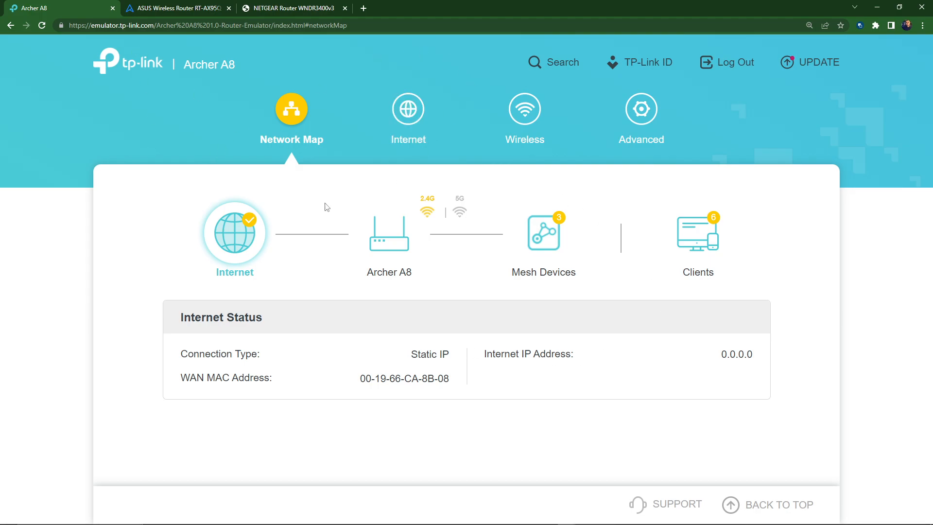
Look through the NETGEAR and ASUS router emulator pages and return to the TP-Link Archer A8 emulator.
key(ctrl+Tab)
key(ctrl+Tab)
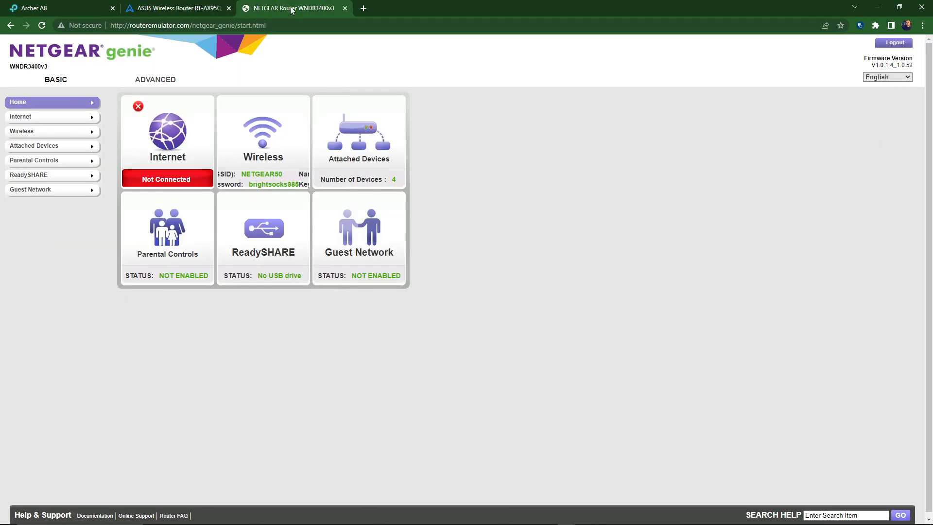
click(52, 8)
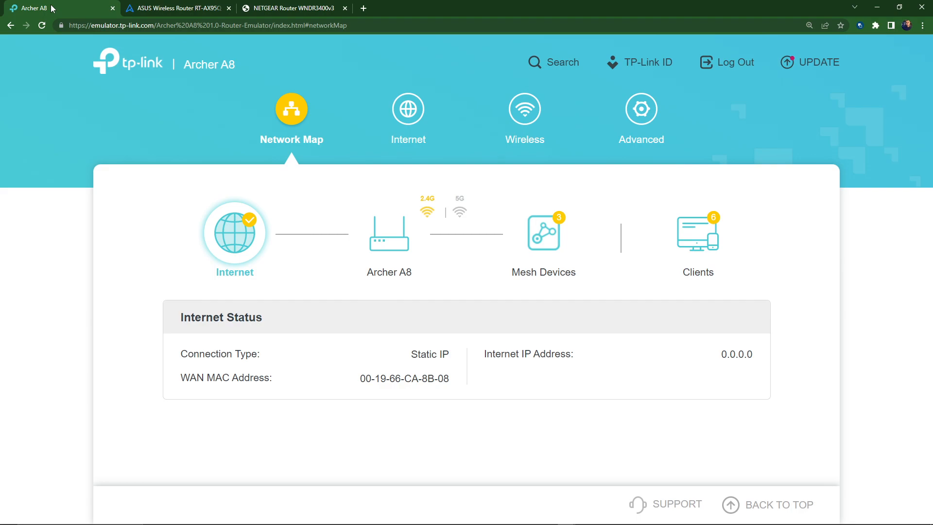
click(130, 10)
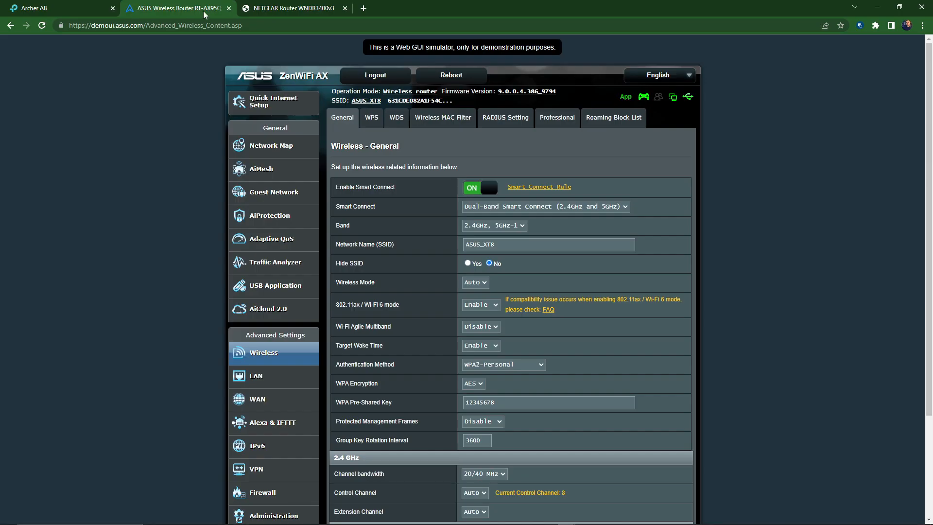
click(303, 9)
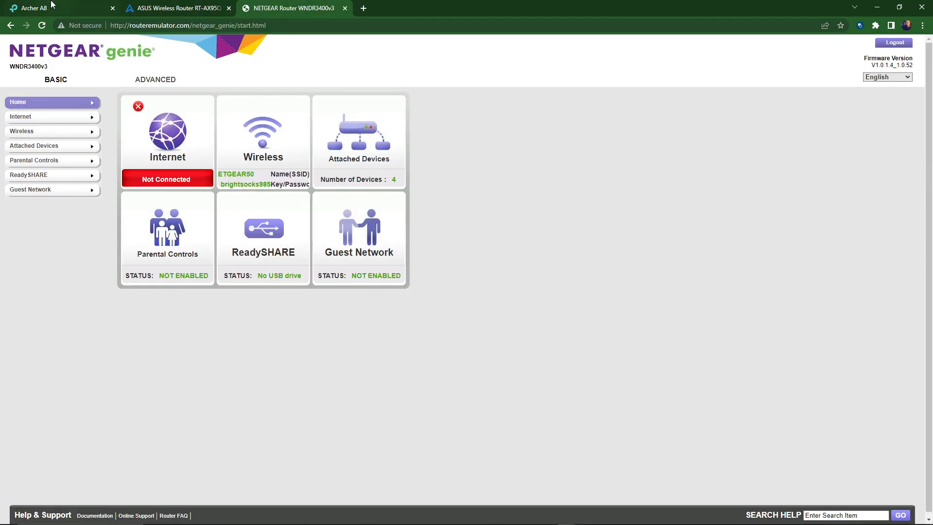
key(ctrl+Tab)
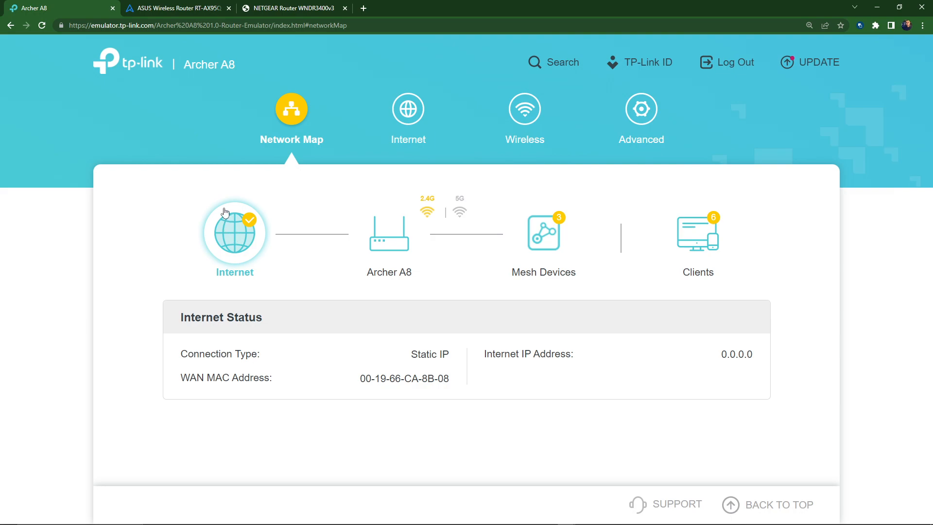
Examine the connection type, Internet IP address and WAN MAC address under the Archer A8's Internet Status.
drag(264, 319, 167, 321)
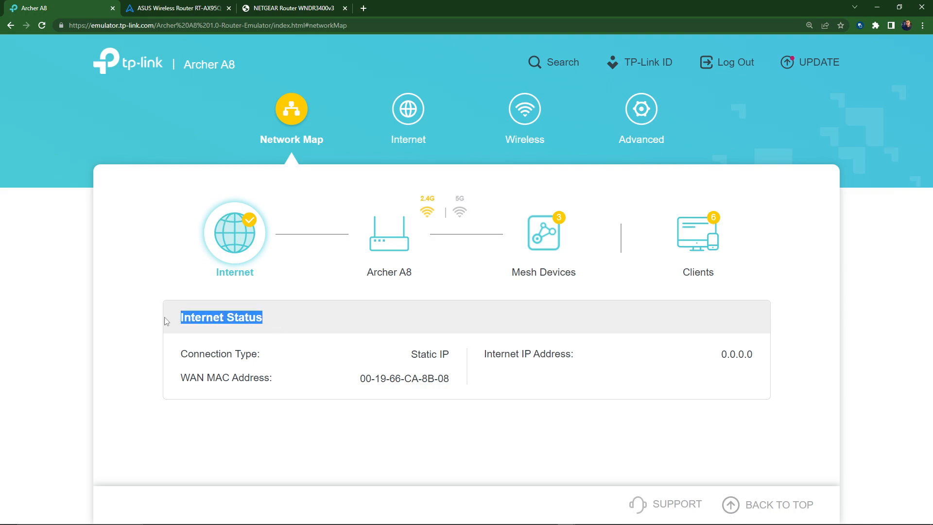
drag(262, 354, 167, 354)
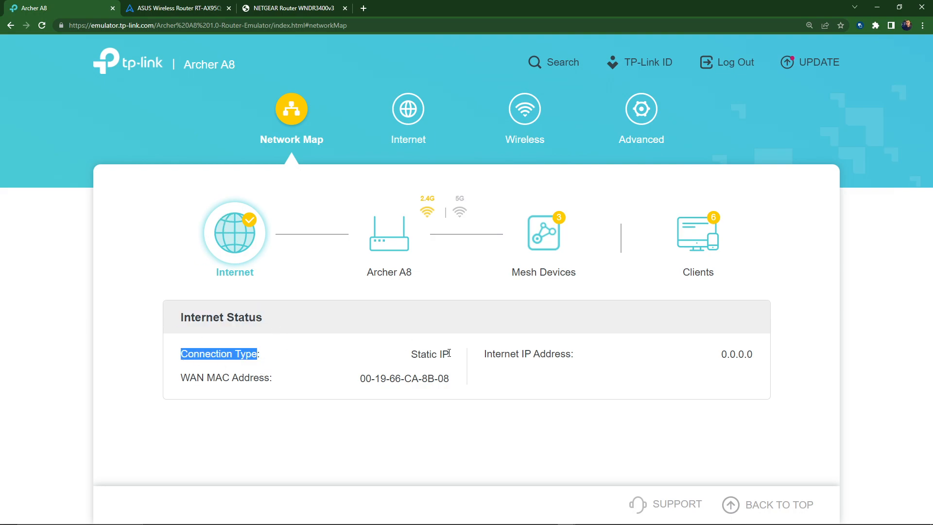
drag(452, 354, 391, 353)
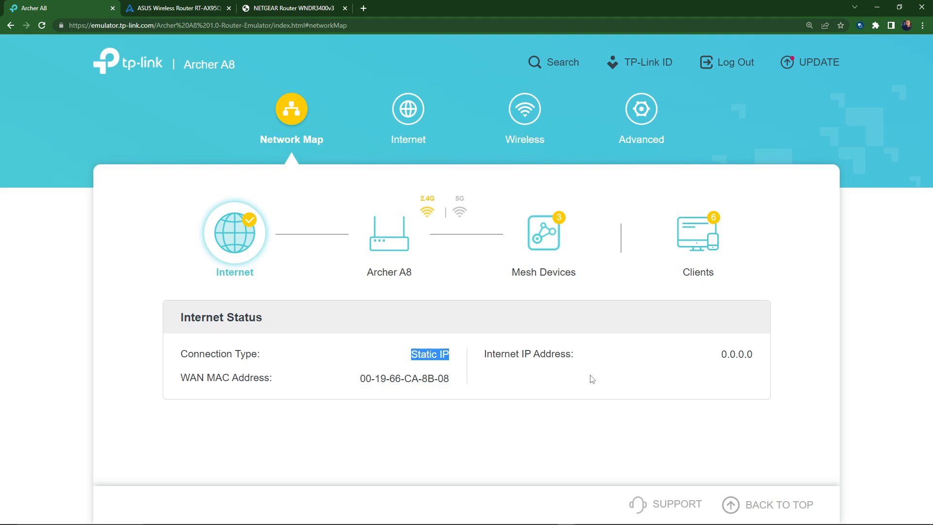
drag(583, 355, 479, 353)
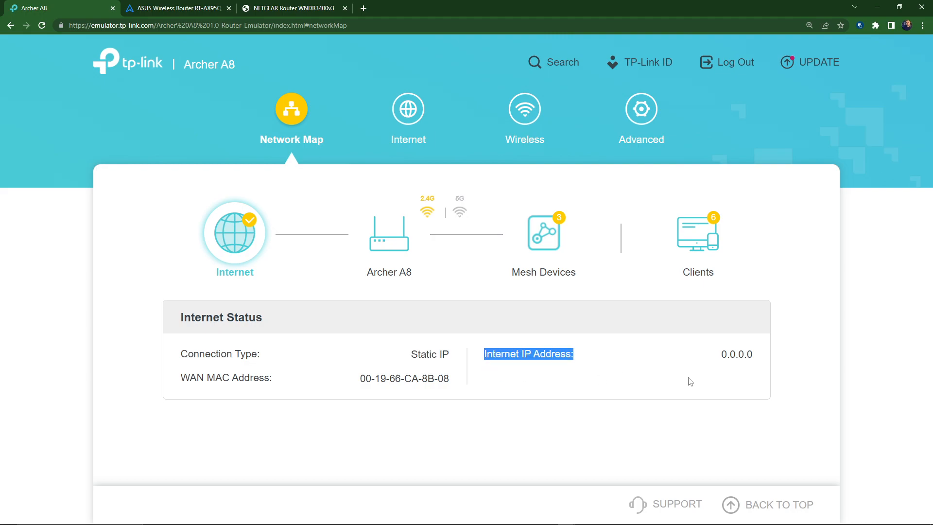
drag(767, 360, 711, 358)
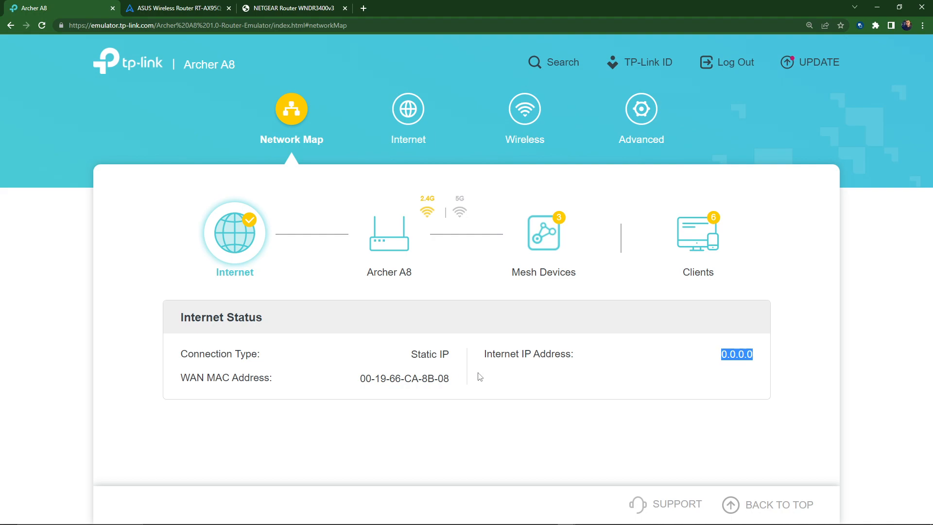
drag(284, 384, 178, 354)
click(352, 400)
drag(450, 379, 355, 375)
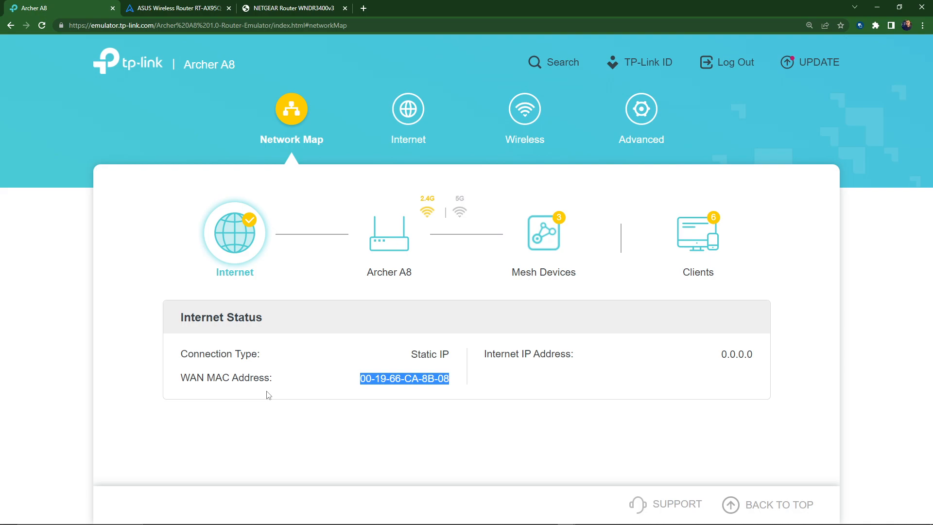
Examine the Archer A8's Router Information, including the device name, IPv4 and IPv6 LAN IPs, and MAC address.
click(385, 251)
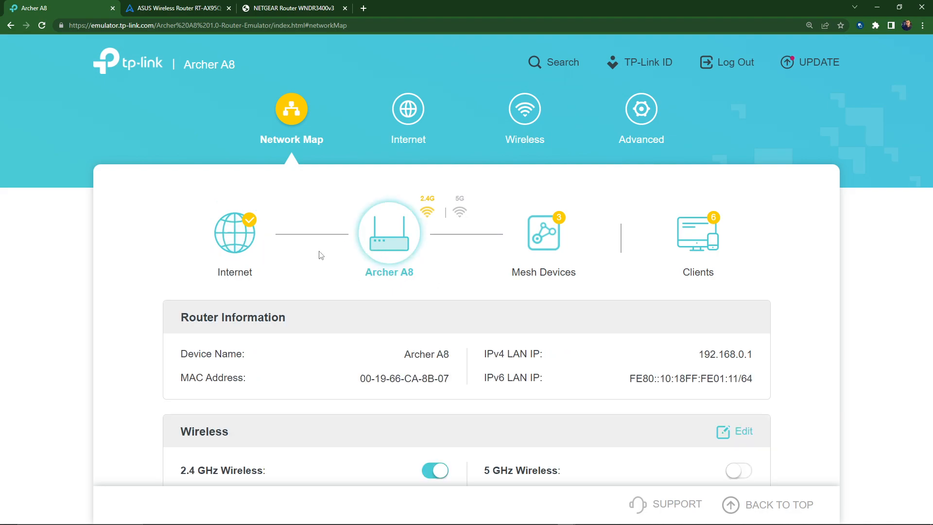
drag(297, 320, 180, 318)
drag(451, 354, 403, 354)
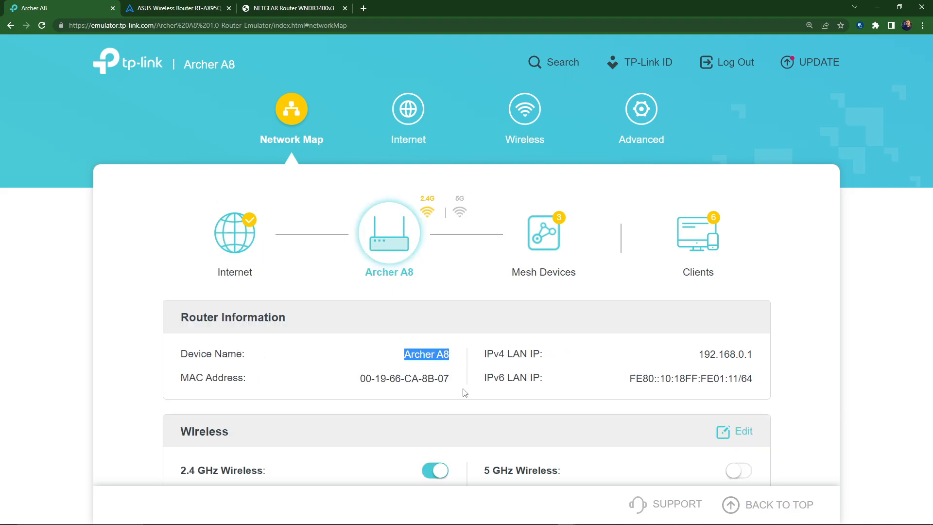
drag(769, 382, 479, 343)
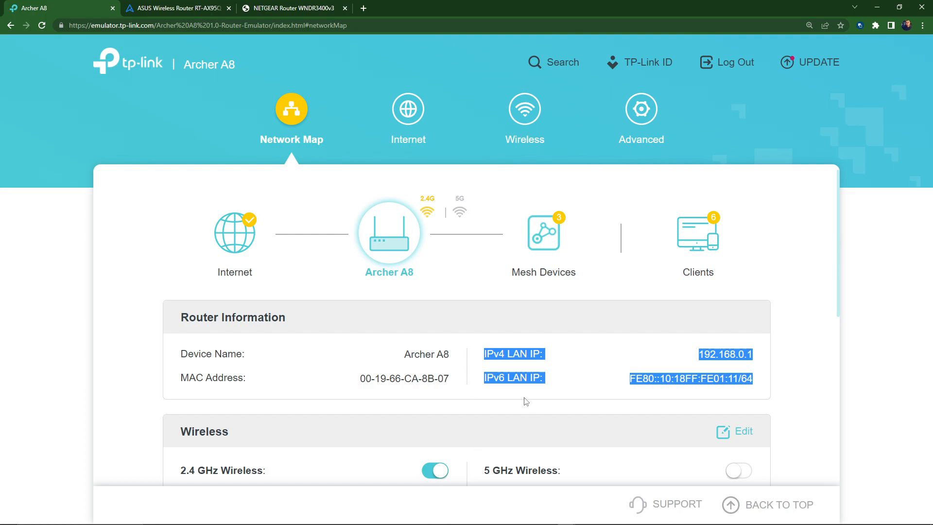
drag(444, 379, 309, 378)
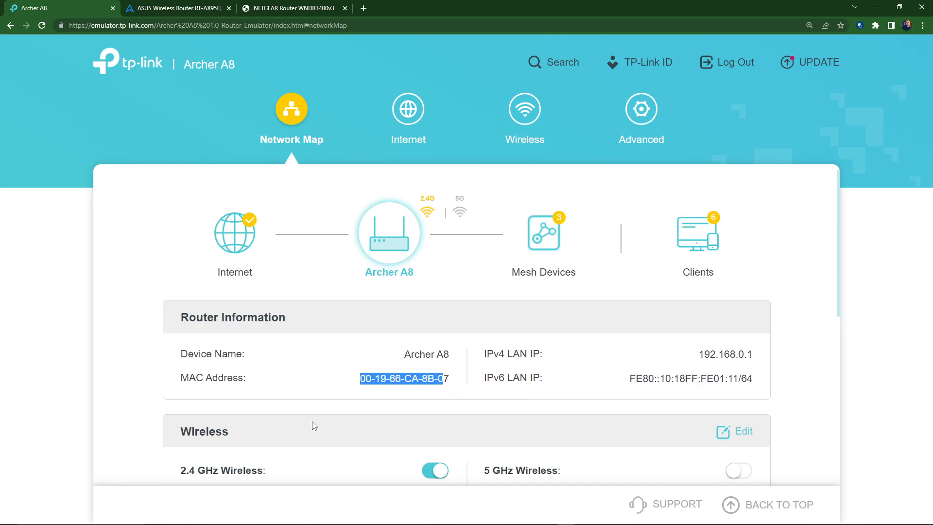
Compare the 2.4 GHz and 5 GHz entries in the Wireless section and enable the 5 GHz wireless network.
scroll(340, 371, down, 5)
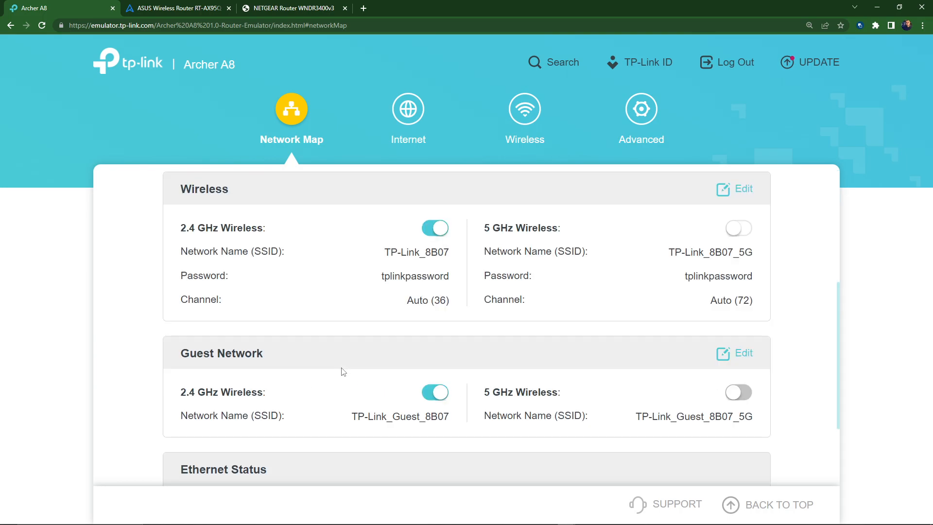
drag(253, 228, 136, 225)
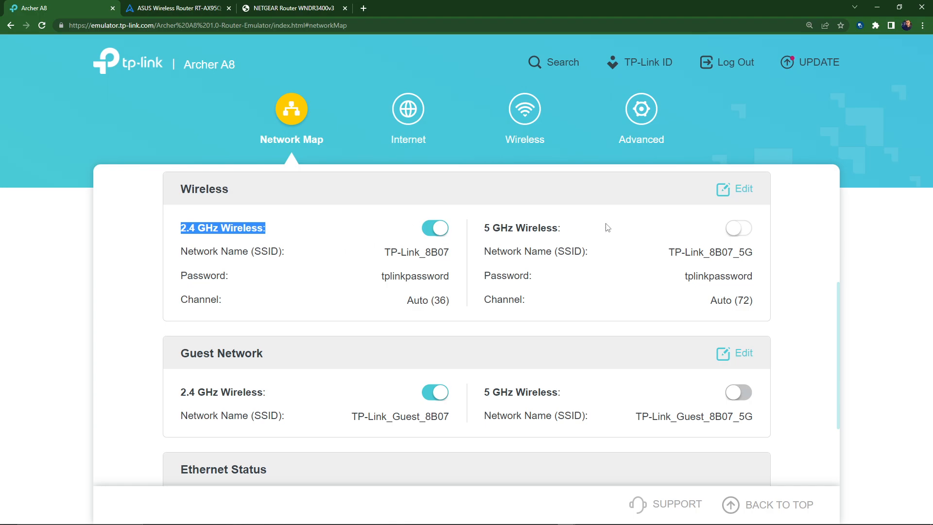
drag(567, 230, 482, 232)
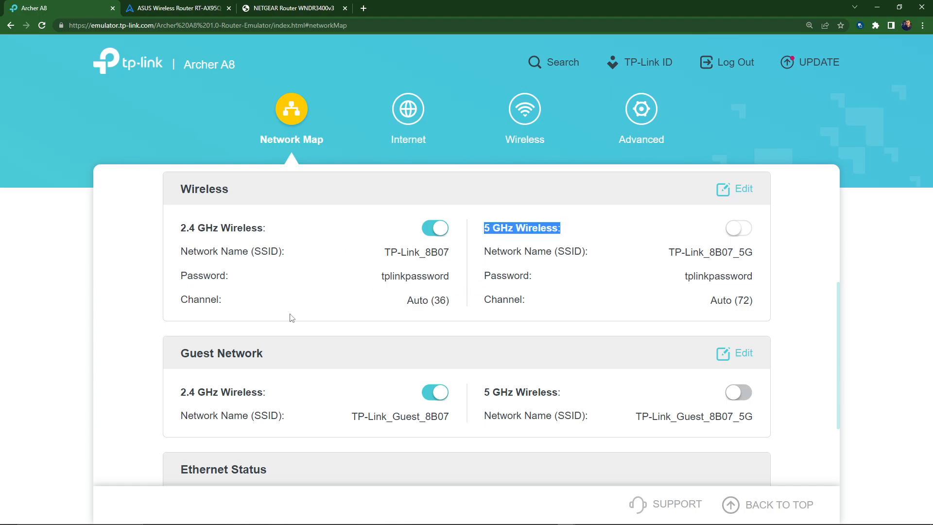
click(738, 228)
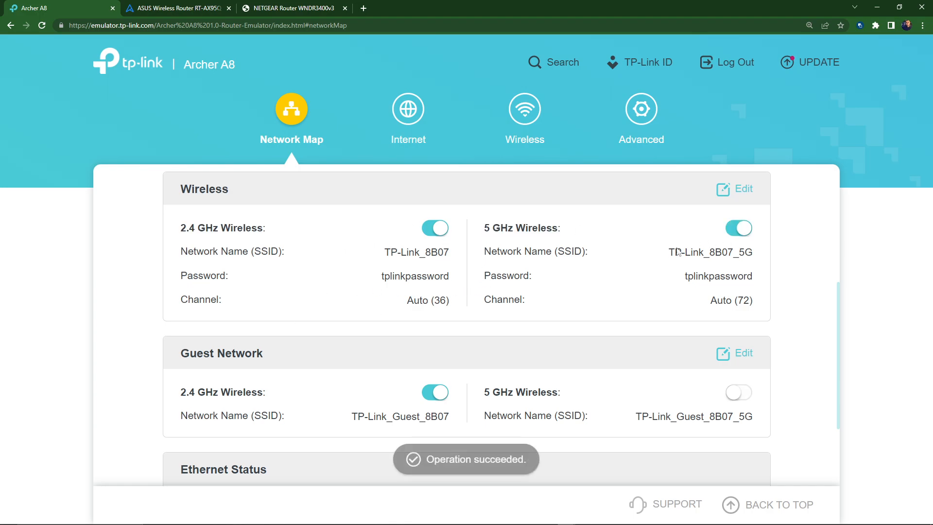
Examine the network name, password and channel of both the 2.4 GHz and 5 GHz wireless networks.
drag(286, 252, 254, 252)
drag(588, 252, 554, 253)
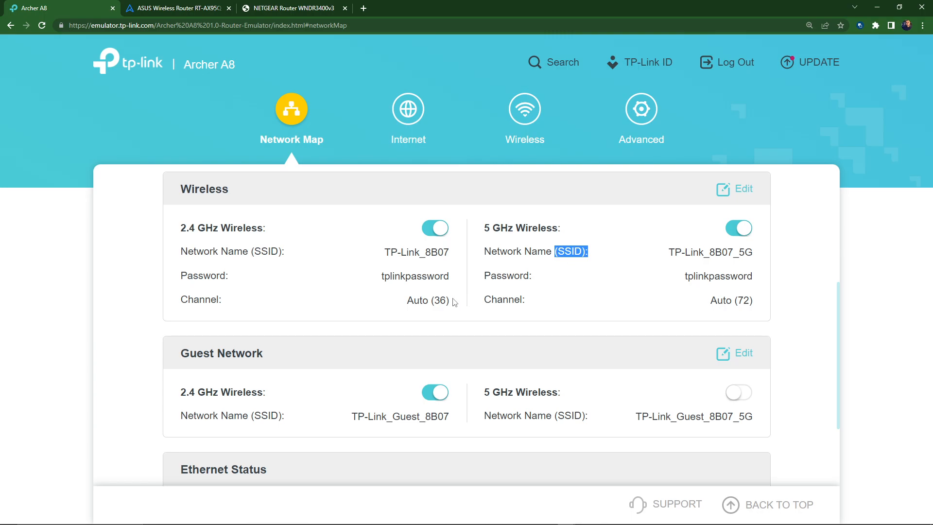
drag(450, 276, 326, 275)
drag(786, 267, 612, 281)
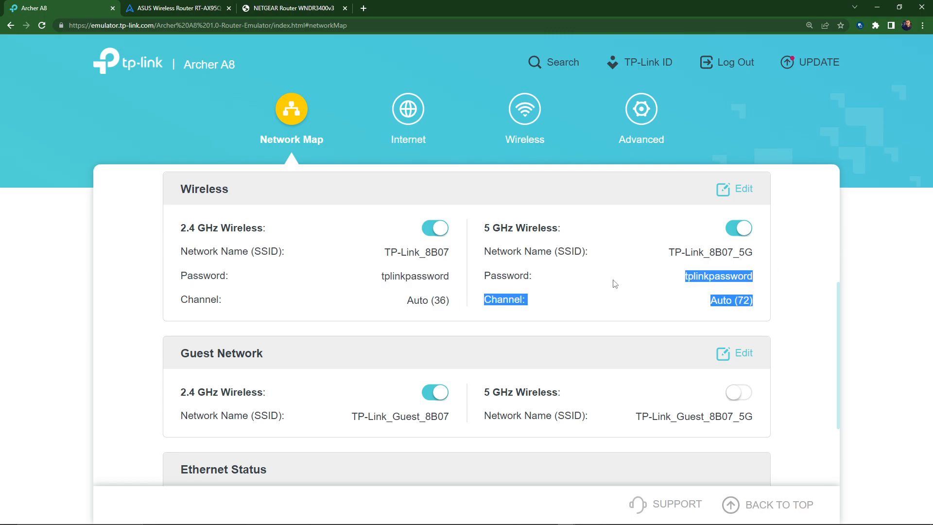
click(609, 296)
drag(451, 303, 386, 302)
click(758, 304)
drag(758, 303, 707, 302)
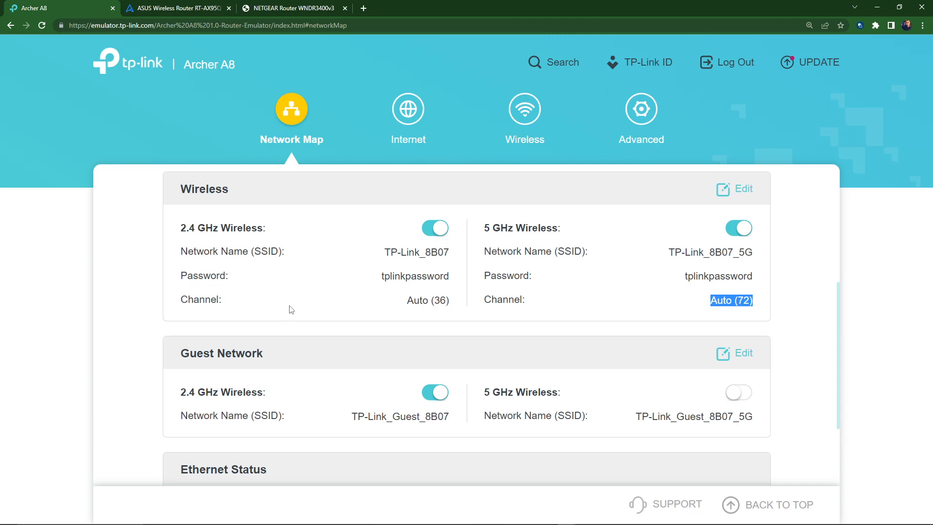
Review the Guest Network's 2.4 GHz and 5 GHz network names and enable the 5 GHz guest network.
scroll(291, 310, down, 2)
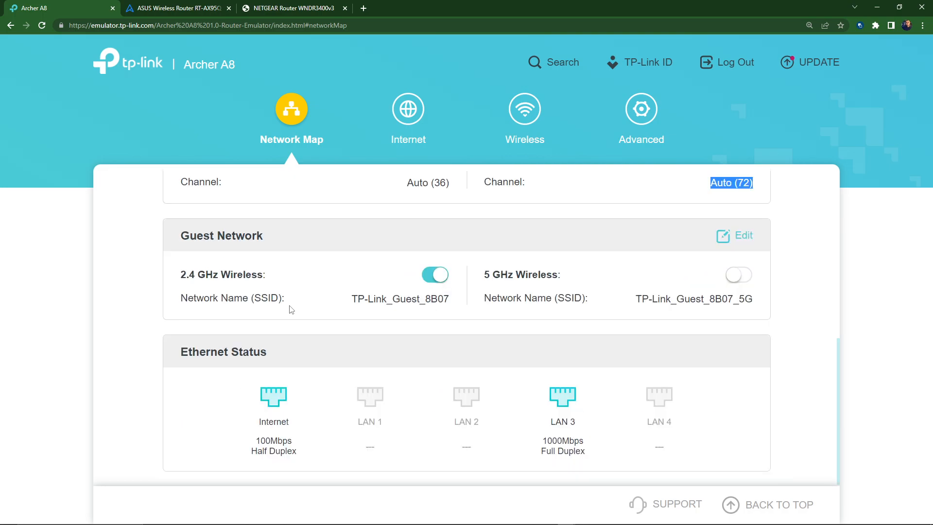
scroll(364, 310, up, 4)
scroll(300, 372, down, 4)
drag(268, 278, 140, 267)
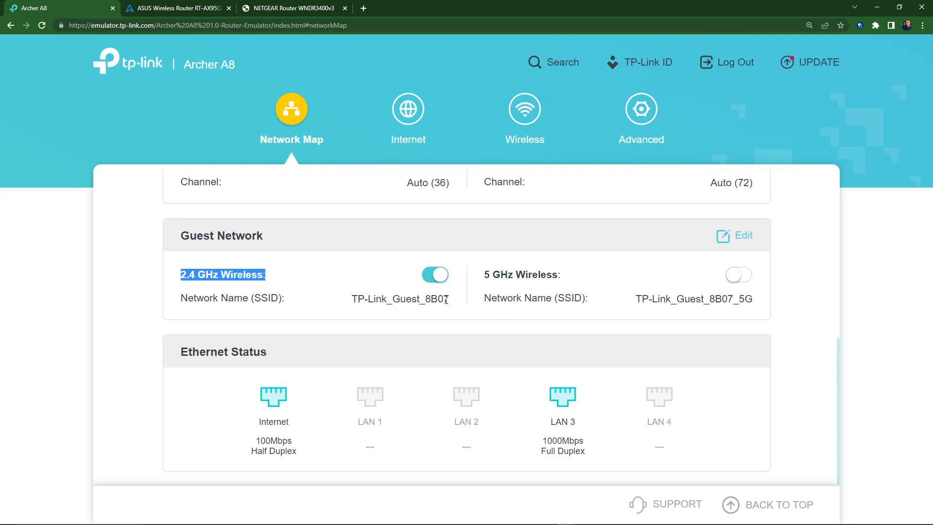
drag(443, 298, 368, 296)
drag(754, 298, 633, 298)
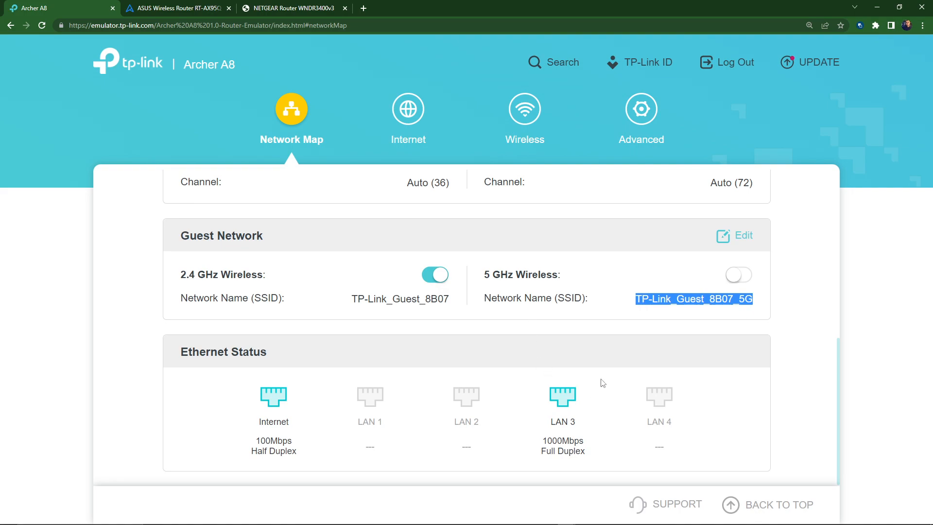
click(733, 285)
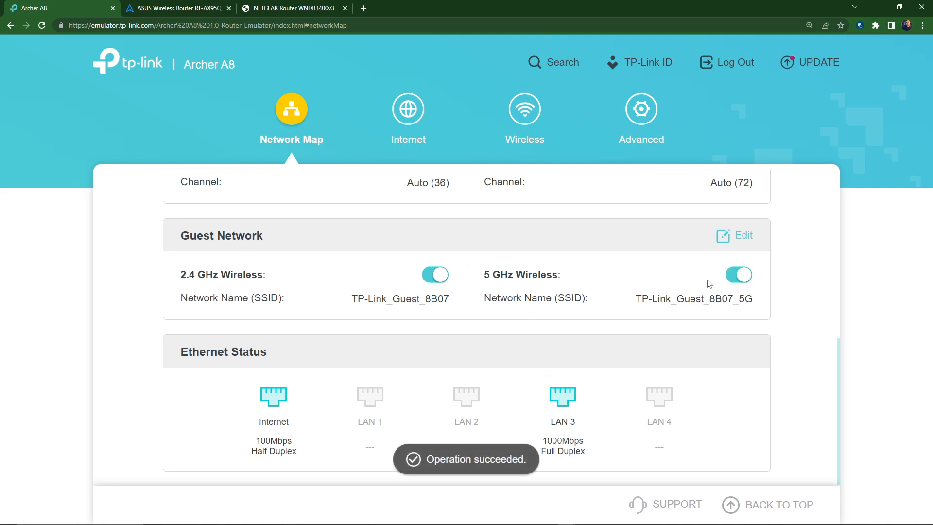
Examine the Internet port's link speed and duplex mode under Ethernet Status.
drag(604, 374, 112, 349)
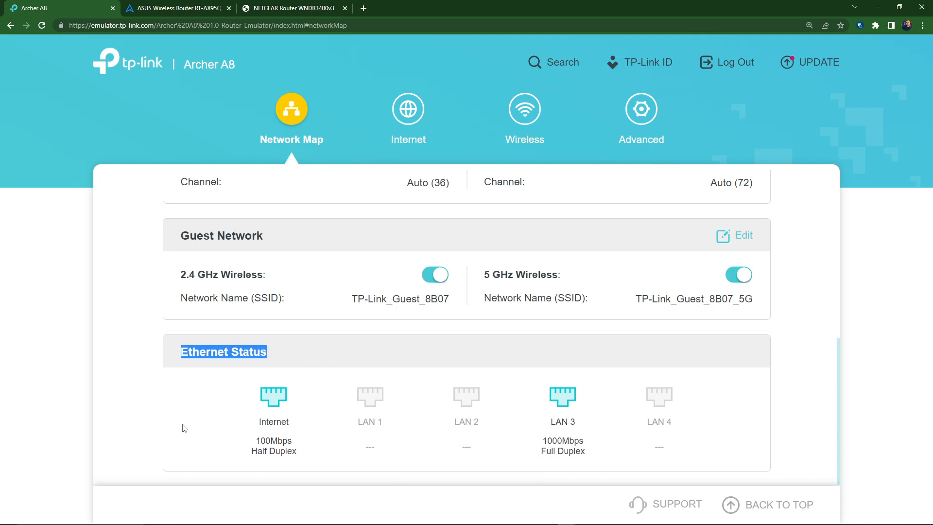
click(185, 428)
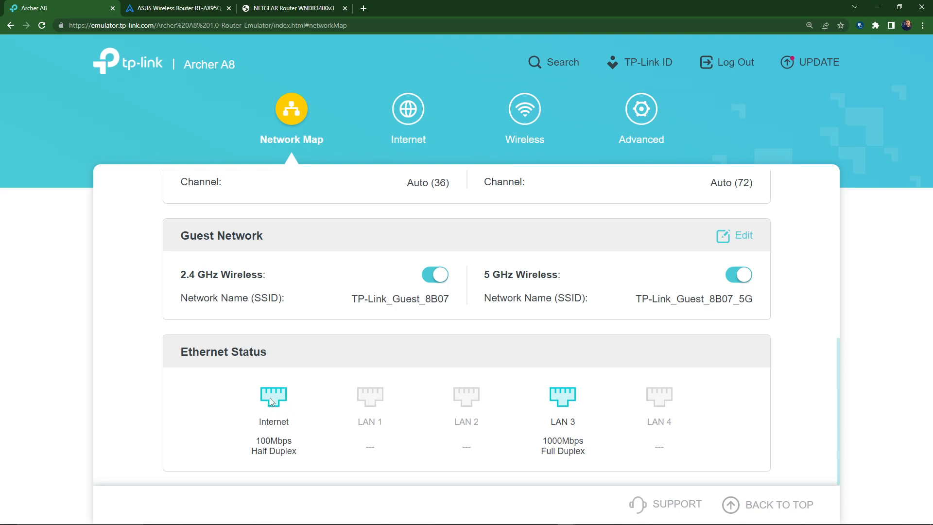
drag(290, 423, 252, 426)
click(253, 426)
mouse_move(270, 440)
mouse_down()
mouse_move(255, 441)
mouse_move(279, 442)
mouse_move(253, 444)
mouse_up()
click(300, 442)
click(253, 442)
drag(297, 452, 251, 455)
click(306, 450)
Compare the LAN ports under Ethernet Status and examine the link speed and duplex mode of LAN 3.
drag(580, 428, 550, 424)
click(512, 437)
drag(354, 423, 416, 429)
click(524, 468)
drag(574, 422, 535, 447)
click(525, 446)
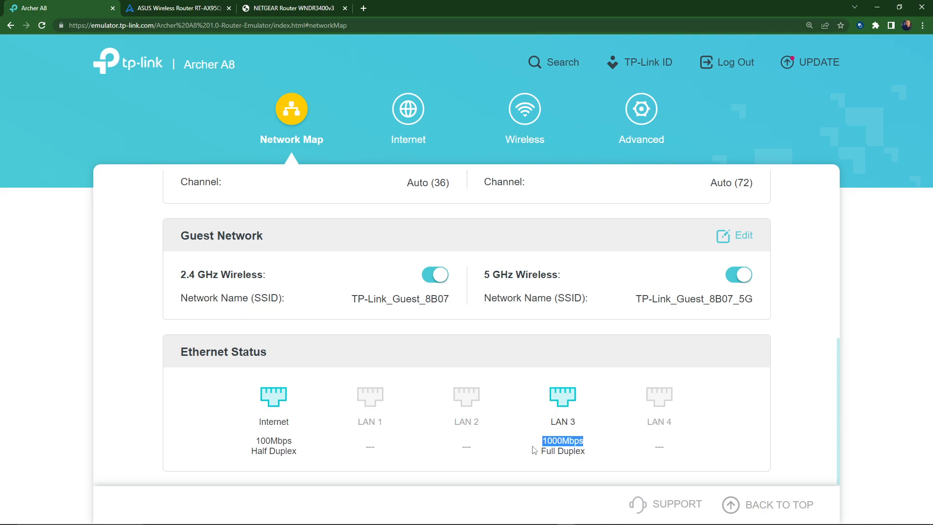
click(491, 462)
drag(594, 441, 543, 442)
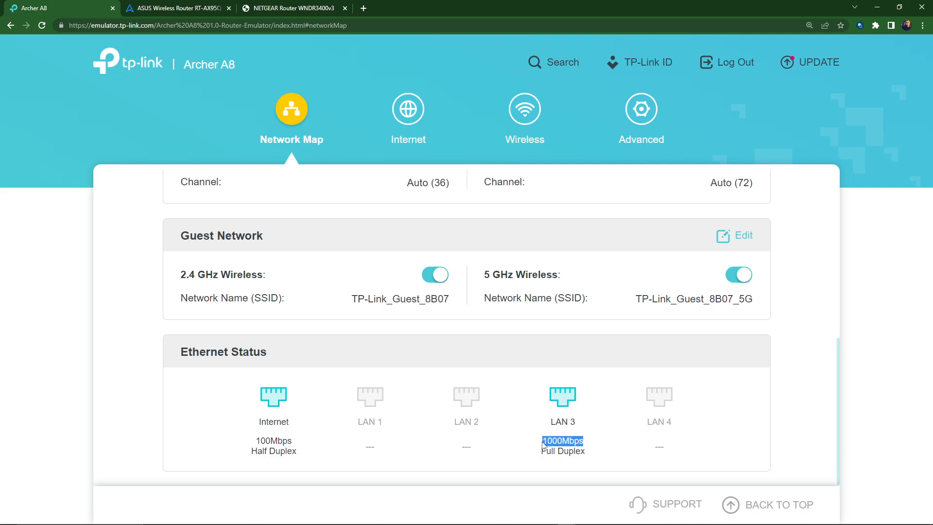
click(568, 443)
drag(540, 457, 601, 457)
click(601, 456)
Show the Mesh Devices list and examine the Bedroom device's MAC address, IP address, location, clients and connection.
scroll(580, 392, up, 9)
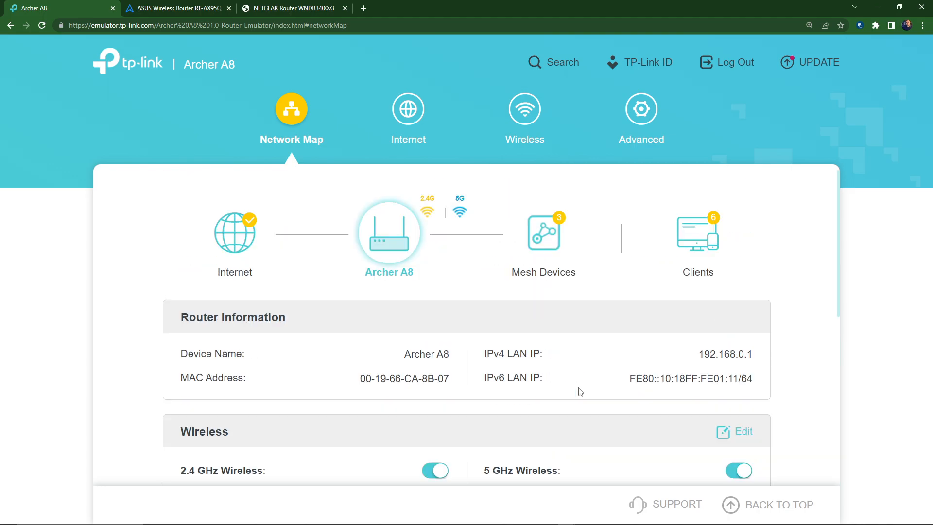
click(544, 238)
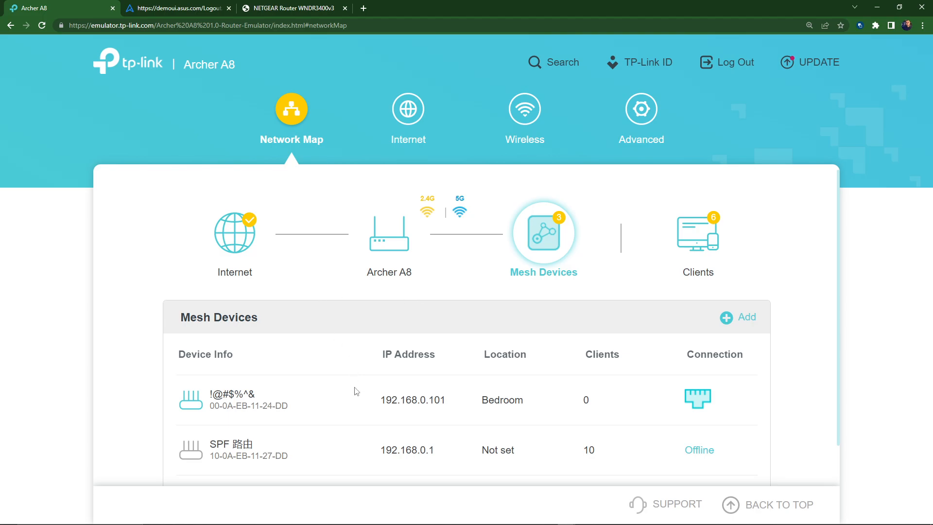
scroll(354, 389, down, 1)
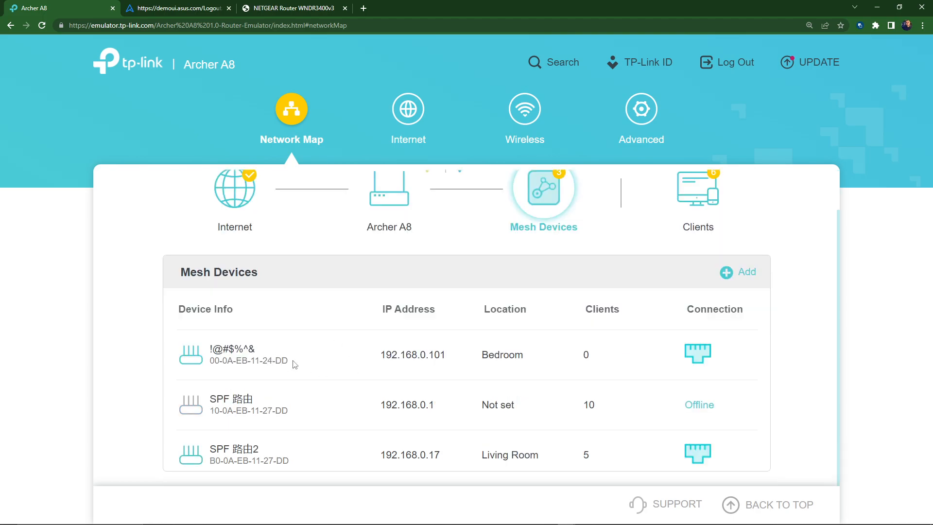
drag(293, 364, 211, 369)
drag(460, 356, 382, 355)
drag(531, 359, 477, 361)
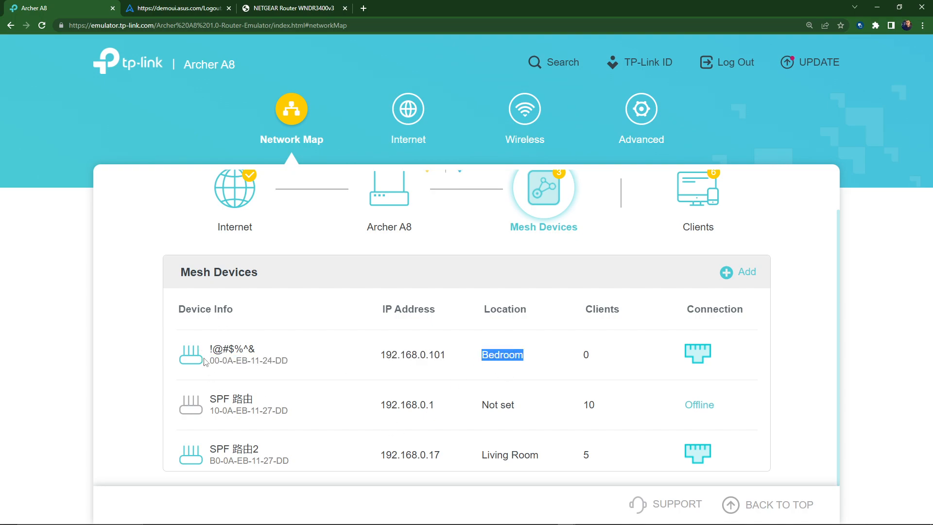
click(183, 354)
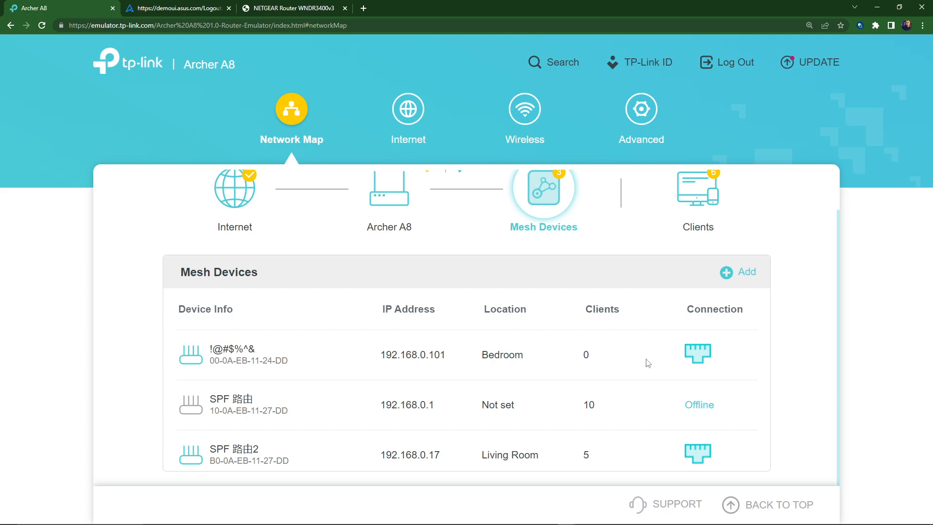
drag(532, 360, 486, 383)
drag(589, 362, 582, 356)
drag(626, 315, 582, 315)
drag(749, 313, 671, 305)
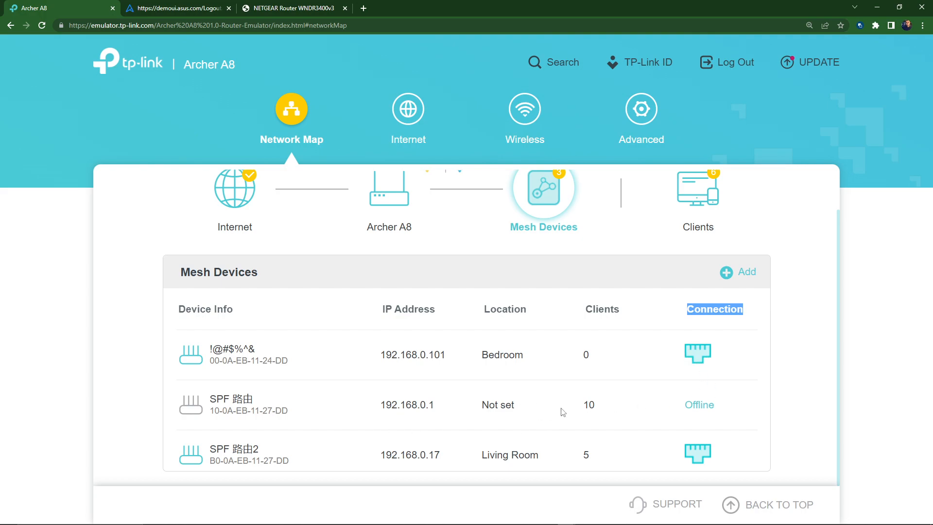
Examine the MAC address, IP address, client count and connection of the mesh device without a set location.
drag(600, 411, 190, 402)
click(187, 401)
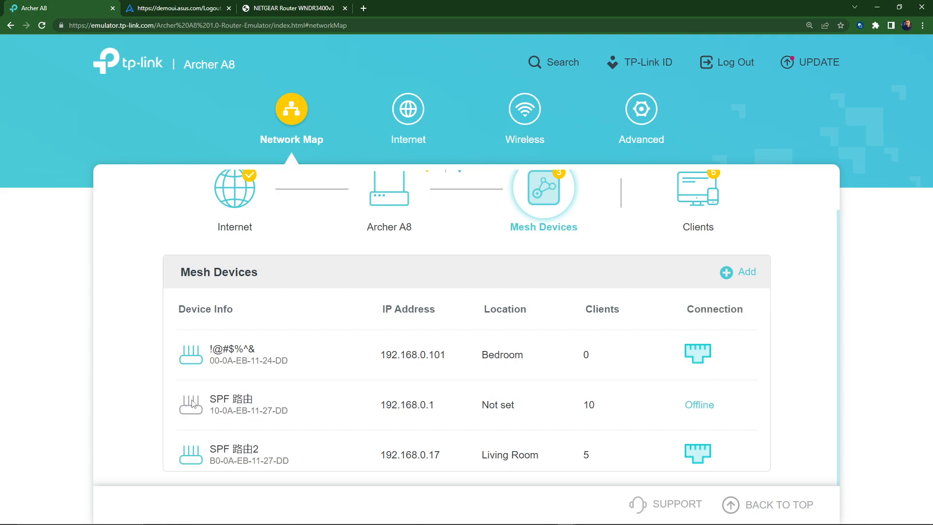
drag(286, 411, 210, 411)
drag(418, 406, 397, 406)
click(577, 413)
drag(602, 411, 579, 407)
click(597, 410)
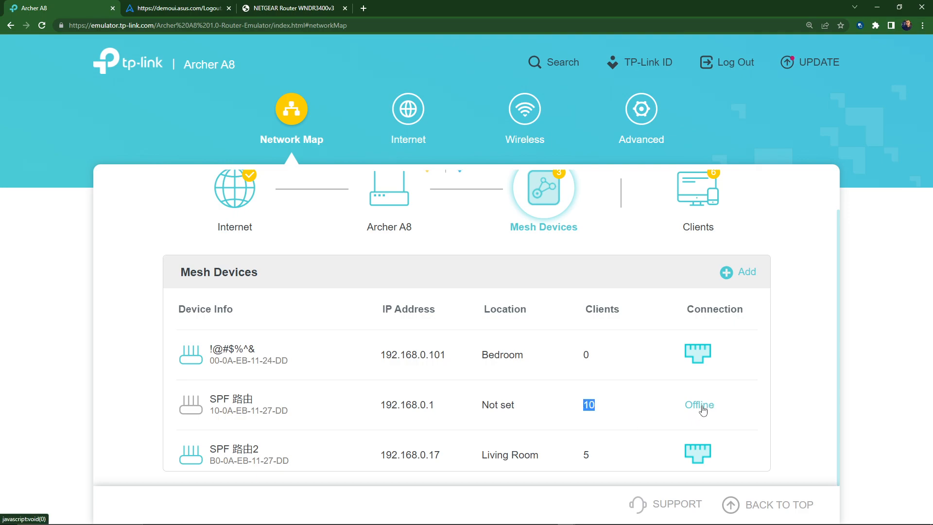
Examine the Living Room mesh device's name, MAC address, IP address, location and client count.
click(186, 451)
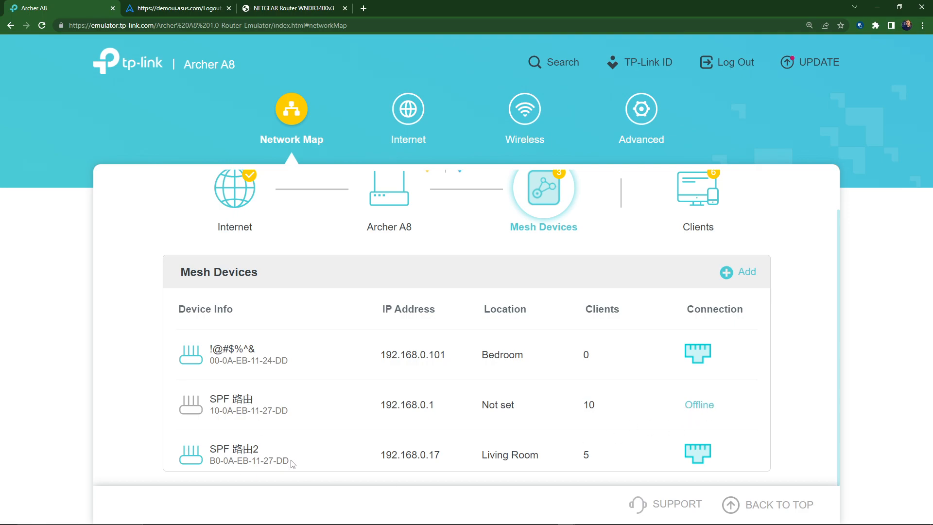
drag(292, 463, 208, 452)
click(448, 461)
drag(435, 452, 377, 454)
drag(542, 458, 479, 455)
click(585, 457)
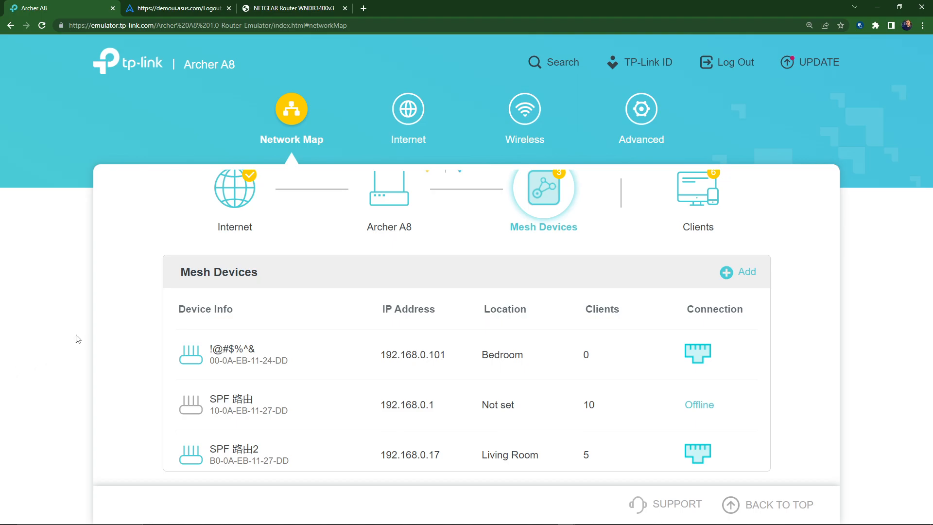
Show the Connected Clients list and look through its online and offline devices with their MAC and IP addresses.
scroll(428, 286, up, 1)
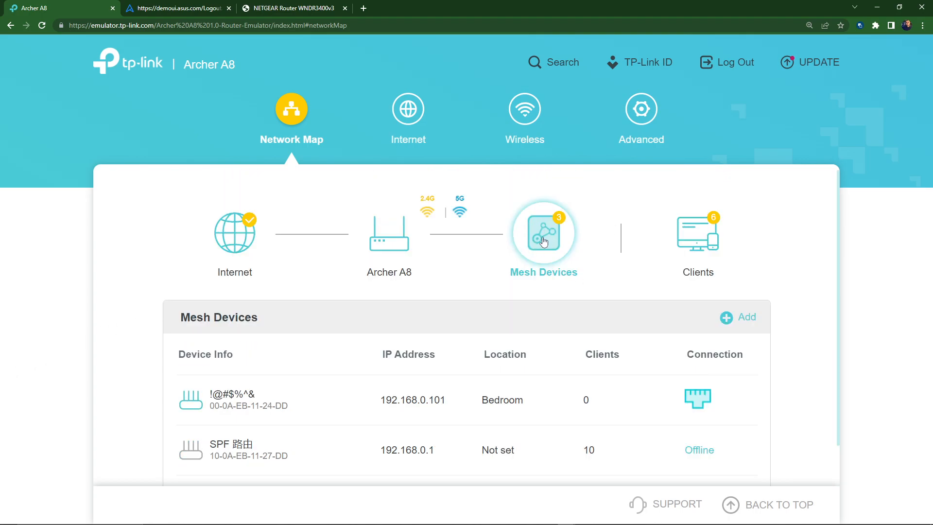
click(698, 228)
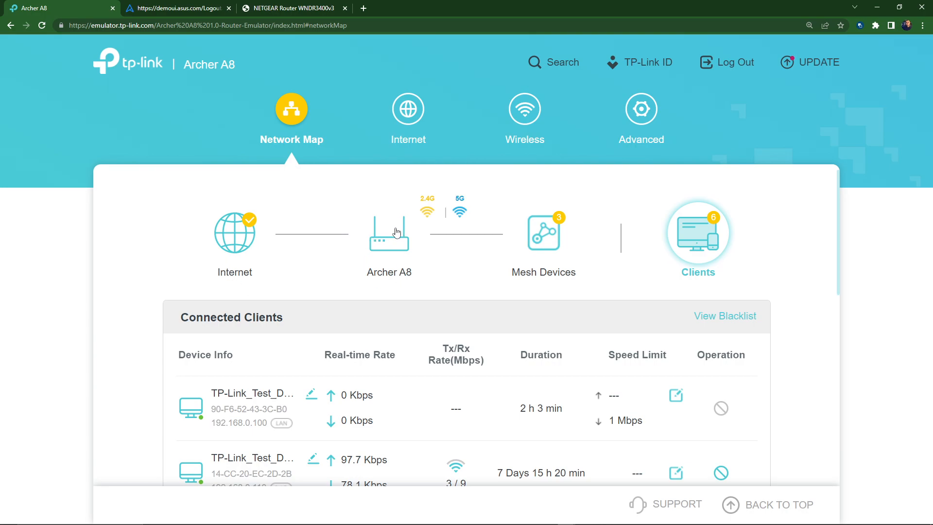
scroll(102, 262, down, 5)
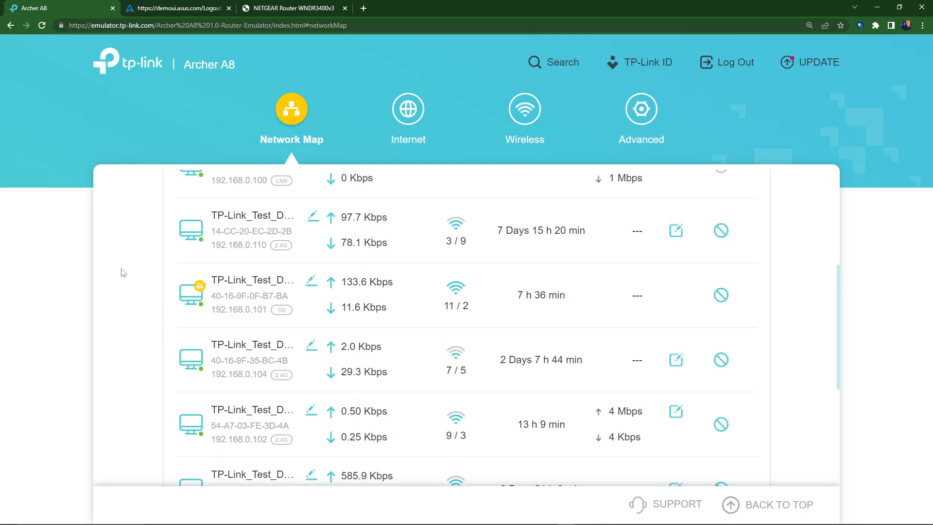
scroll(265, 245, up, 5)
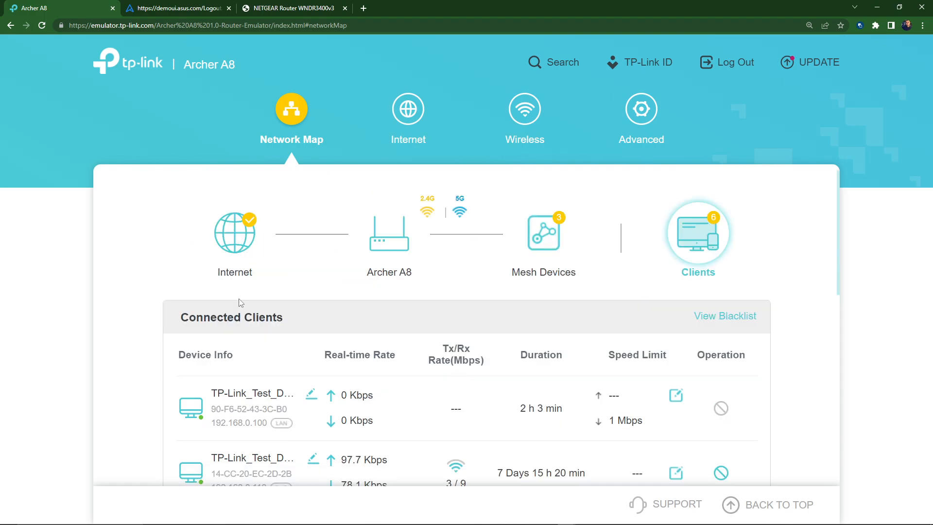
drag(293, 412, 231, 445)
click(115, 402)
scroll(285, 424, down, 5)
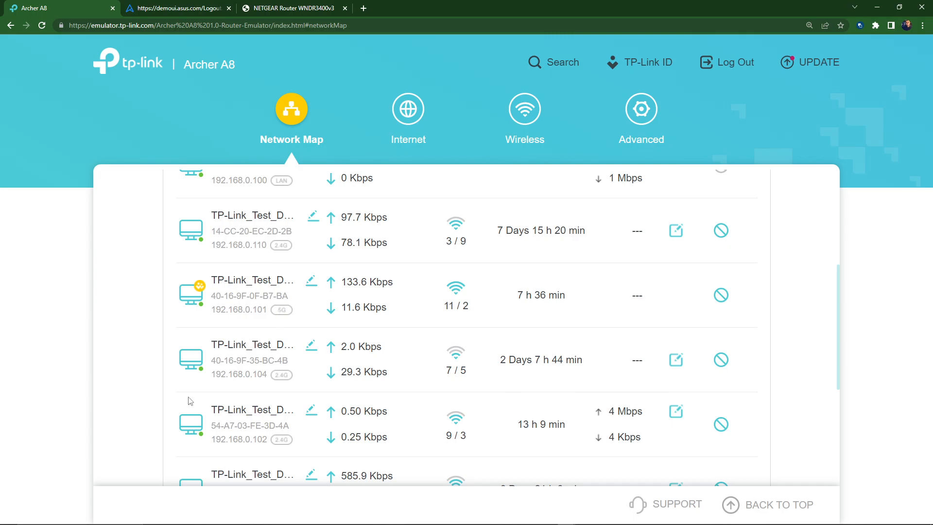
scroll(287, 375, down, 5)
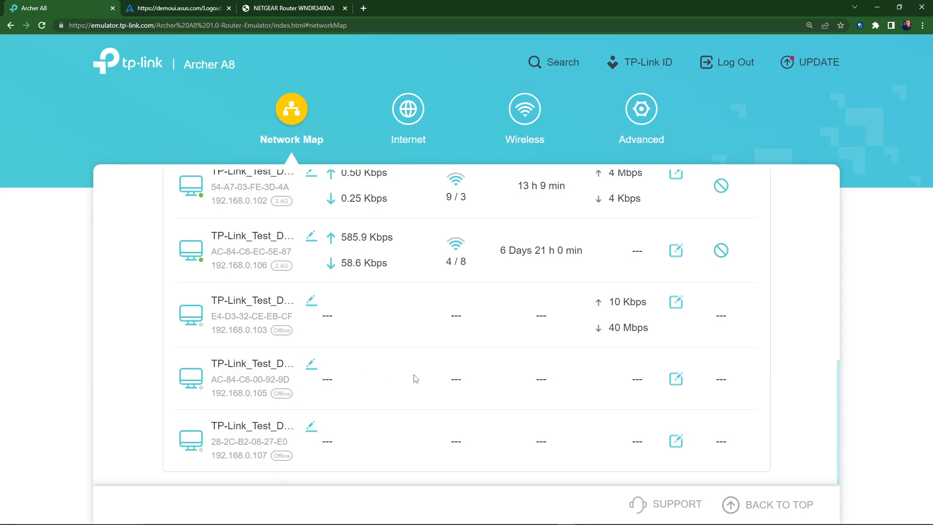
Examine the real-time upload and download rates in the Connected Clients list, especially those of the client at 192.168.0.110.
scroll(414, 377, up, 10)
scroll(354, 378, down, 5)
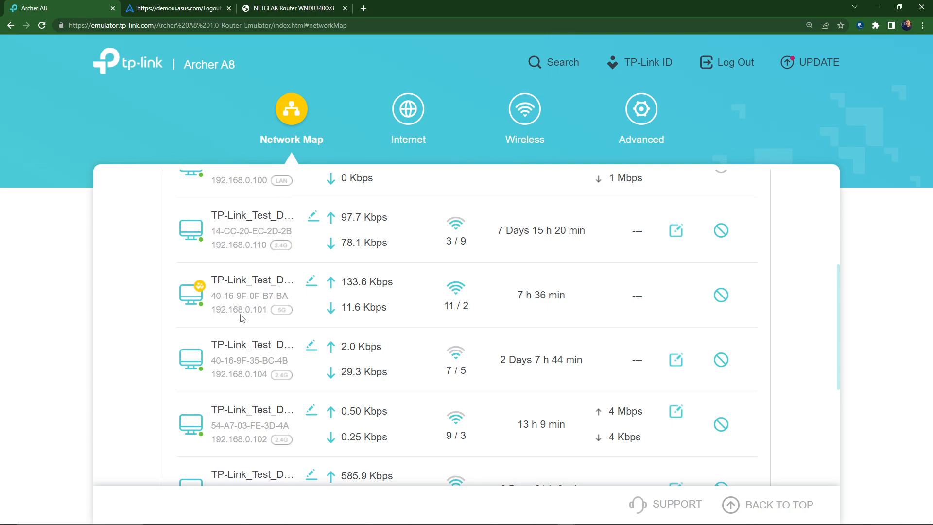
scroll(367, 340, up, 5)
scroll(366, 340, down, 5)
double_click(378, 217)
click(394, 216)
drag(361, 217, 342, 218)
click(396, 240)
scroll(456, 337, up, 5)
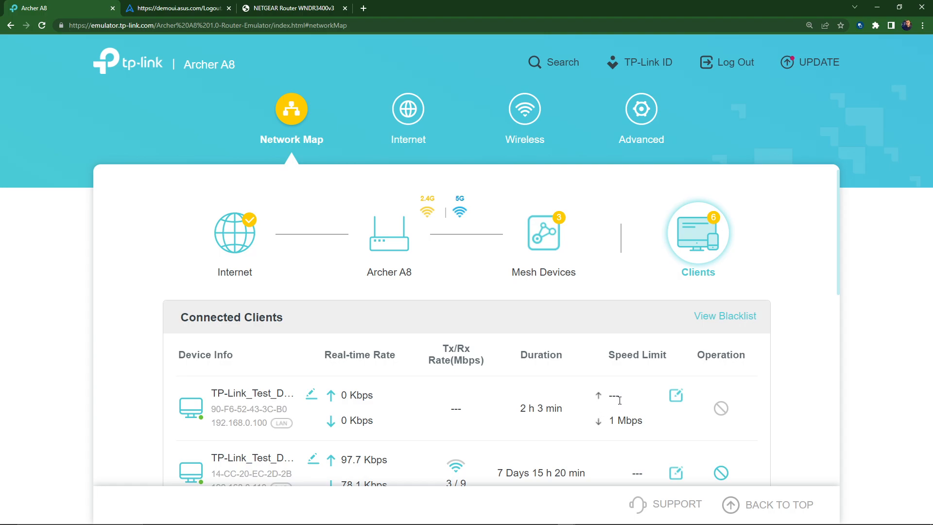
Look through the connected clients' speed limits, connection durations and online or offline status.
scroll(616, 391, down, 5)
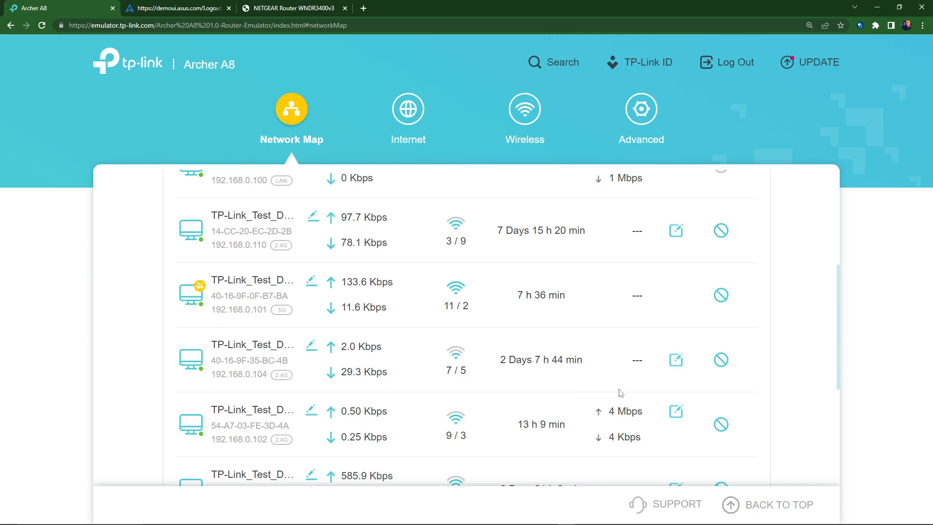
scroll(605, 385, up, 5)
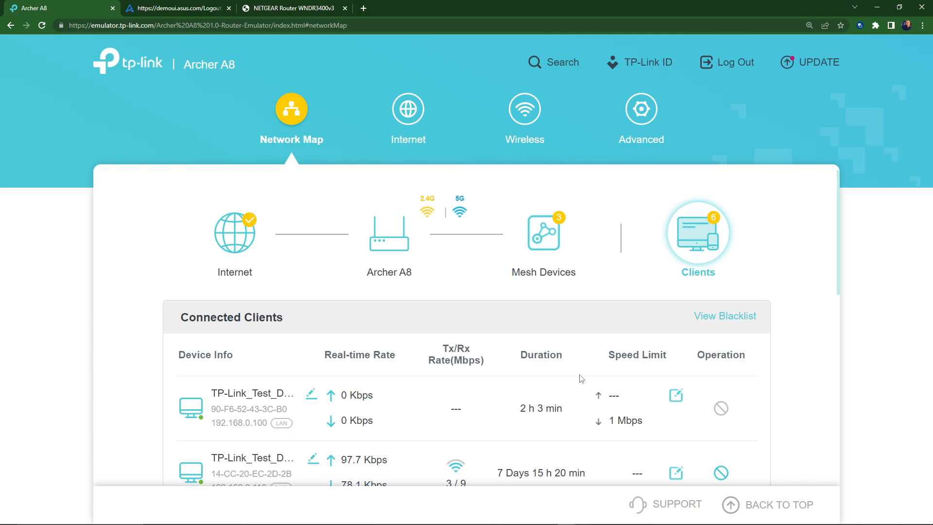
scroll(624, 381, down, 5)
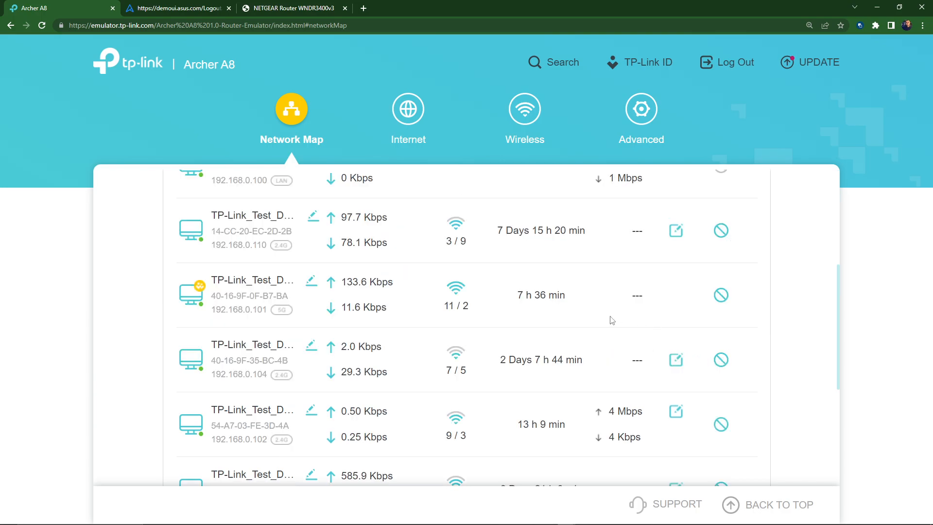
scroll(612, 321, down, 5)
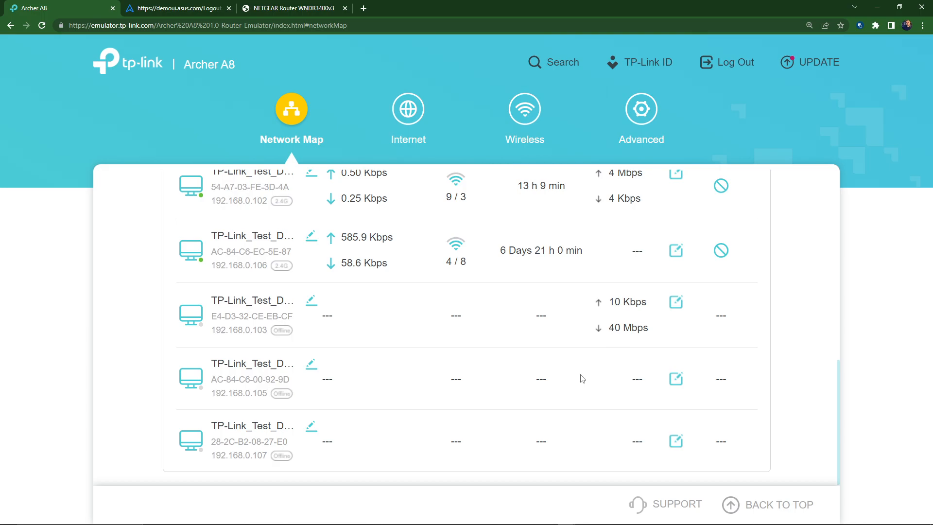
scroll(583, 379, up, 5)
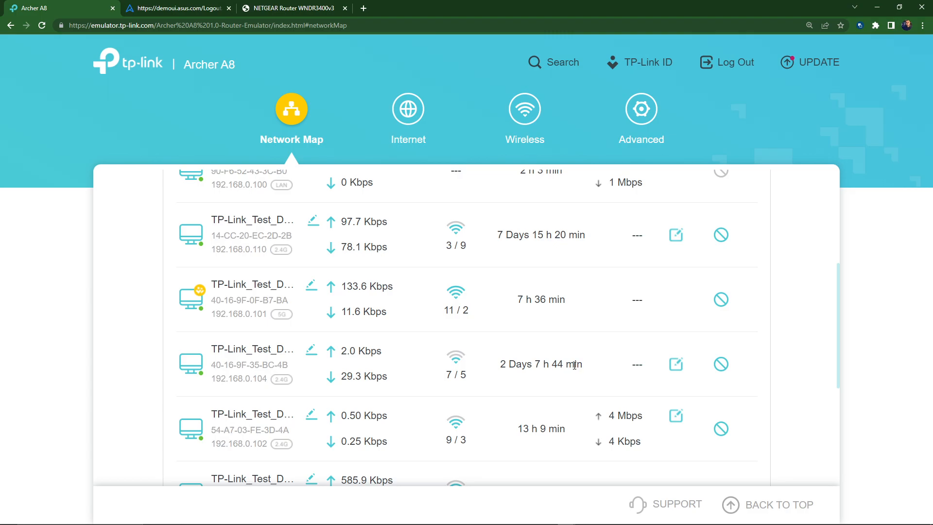
scroll(607, 329, up, 5)
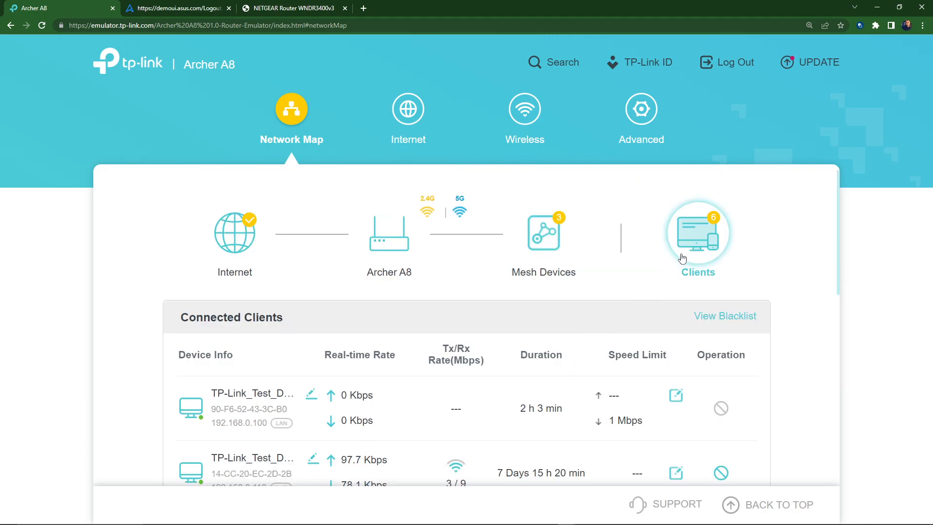
scroll(344, 378, down, 5)
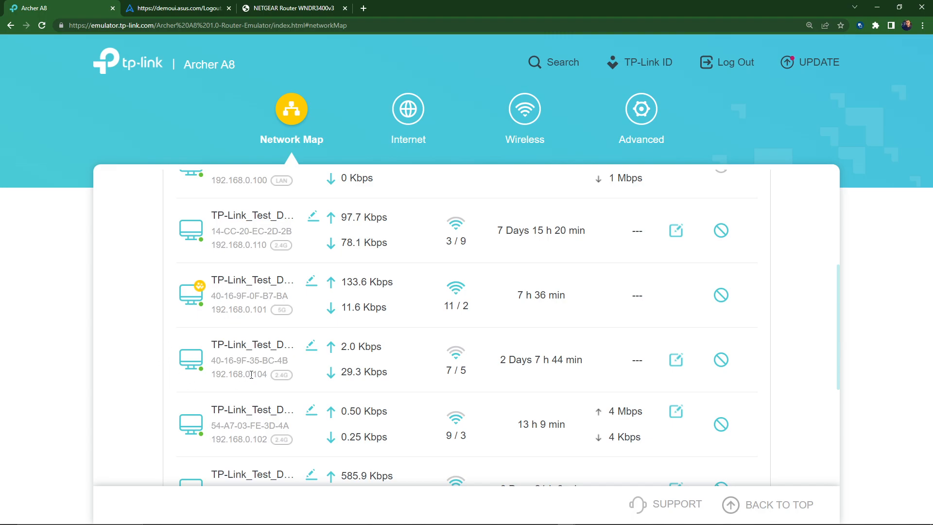
scroll(247, 372, down, 5)
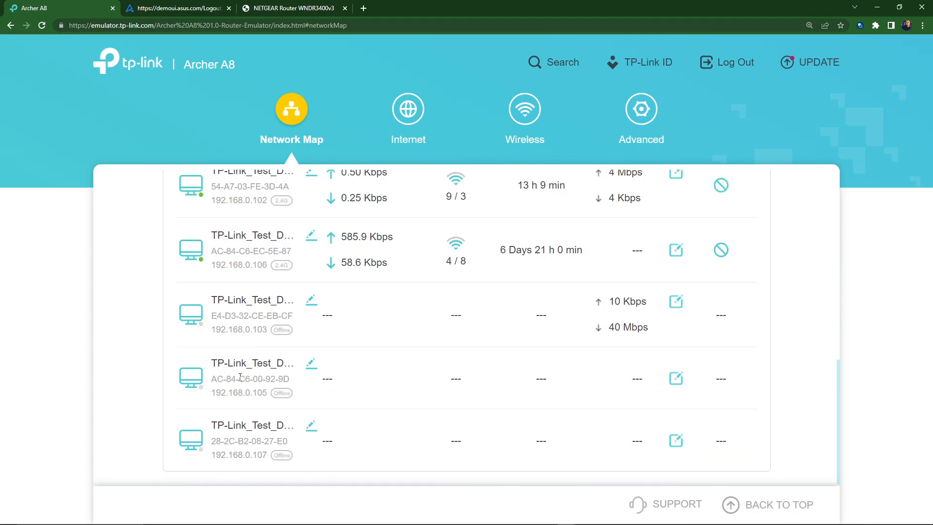
scroll(229, 392, up, 7)
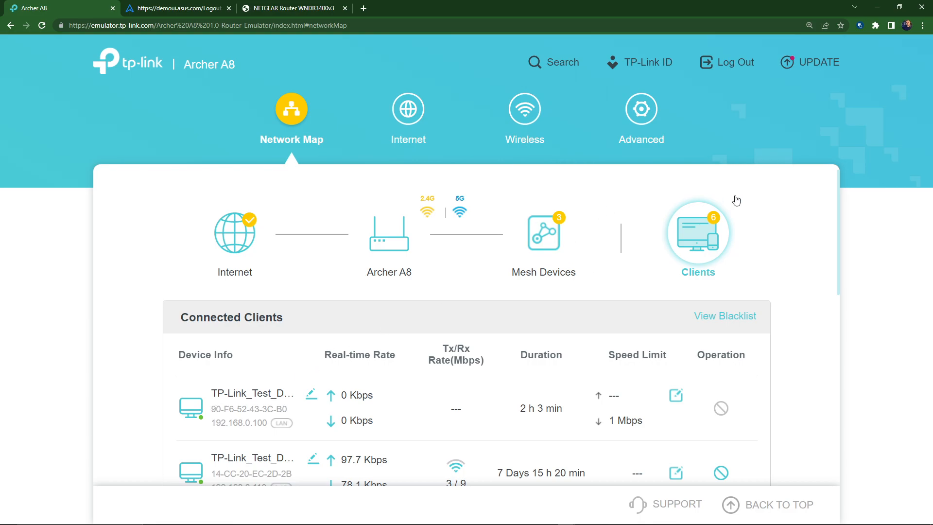
Show the Internet settings and go through the Static IP fields from IP Address to Secondary DNS.
click(404, 118)
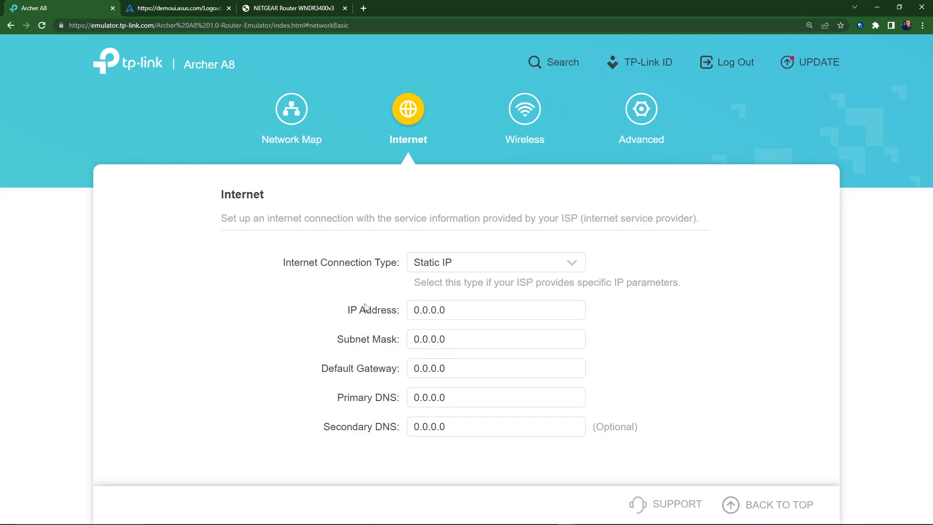
drag(445, 311, 386, 321)
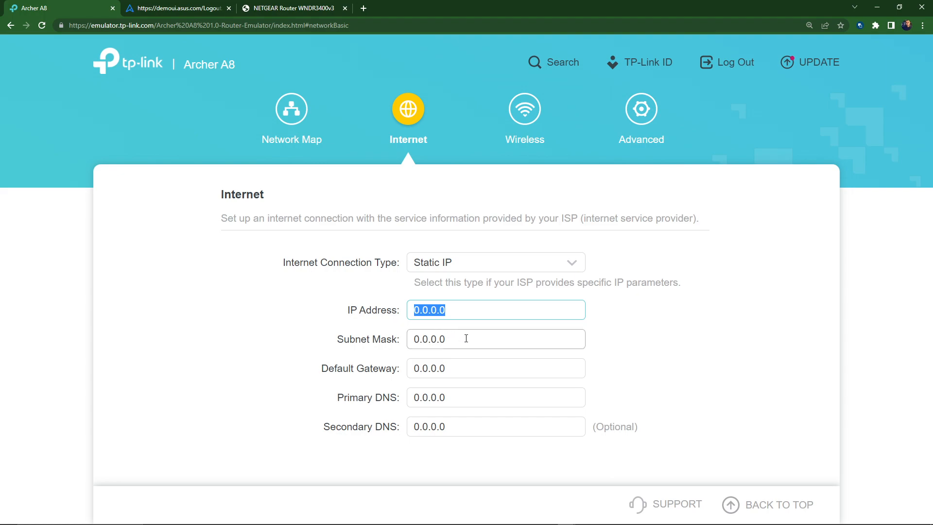
key(Tab)
key(Tab)
key(Tab)
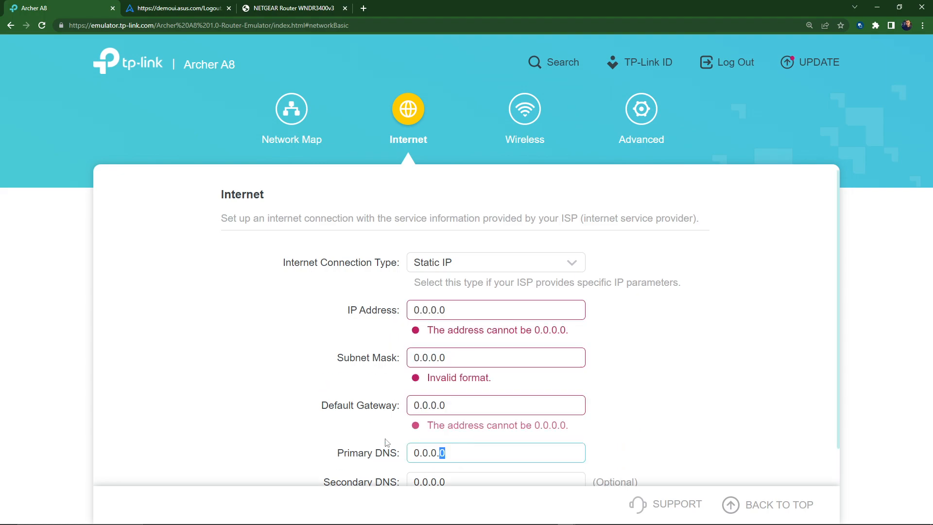
scroll(252, 299, down, 1)
key(Tab)
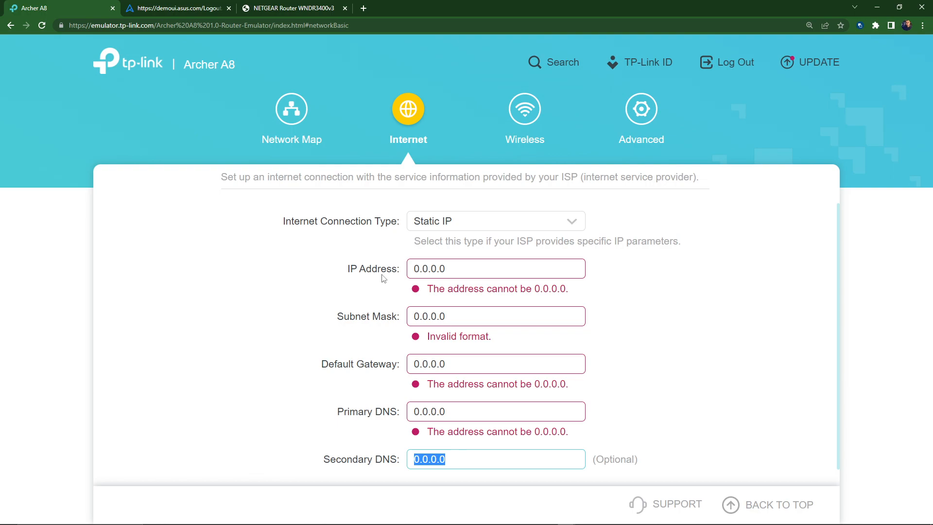
Set the Internet Connection Type to Dynamic IP, review the alternative types, and examine the MAC Clone section.
click(455, 223)
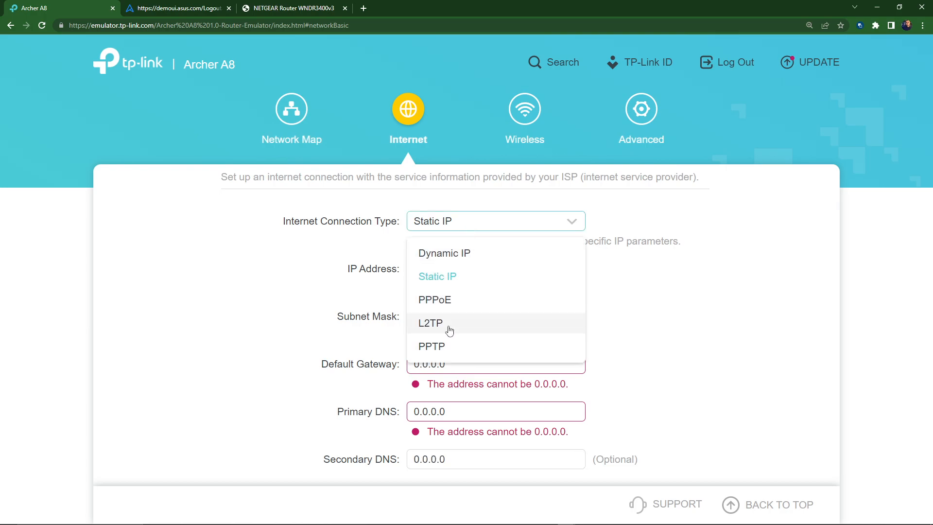
click(456, 255)
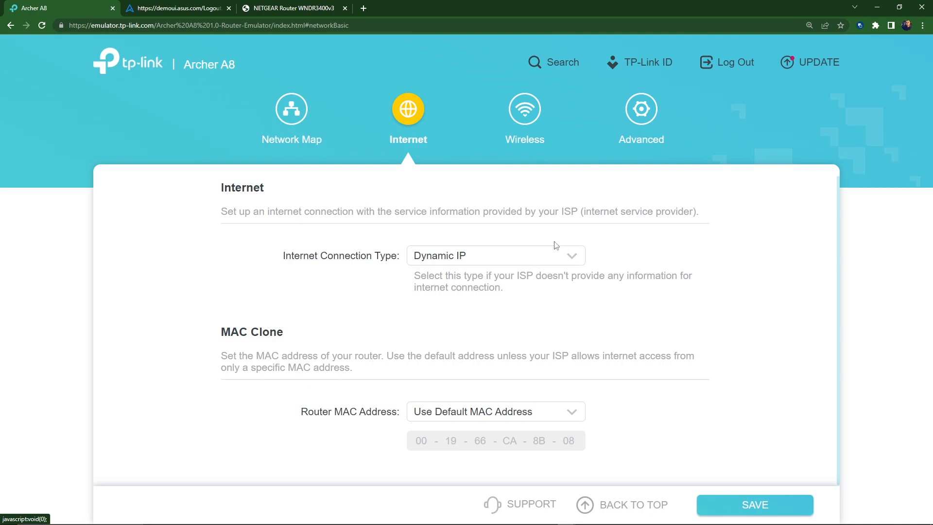
click(561, 255)
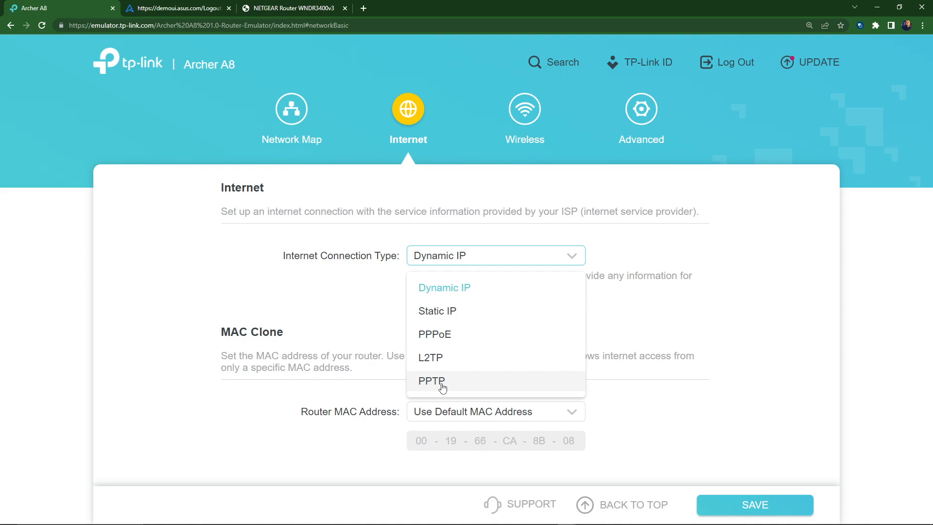
click(450, 288)
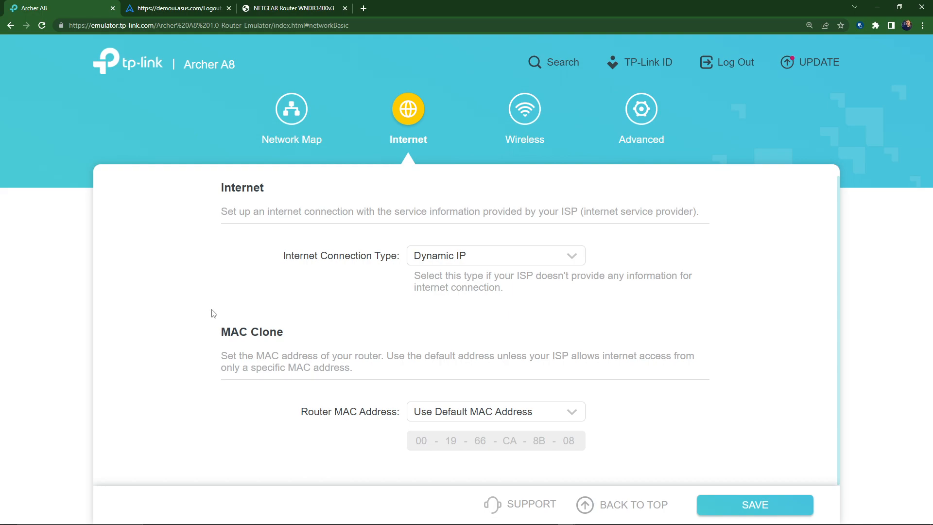
drag(294, 333, 181, 328)
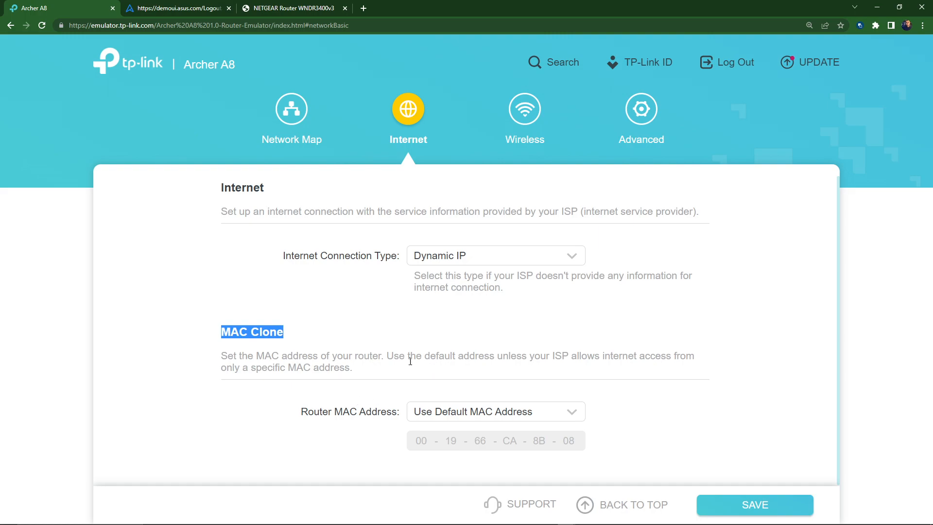
Show the wireless settings, read the Smart Connect help about the 2.4 GHz and 5 GHz networks, and toggle Smart Connect on and off.
click(524, 109)
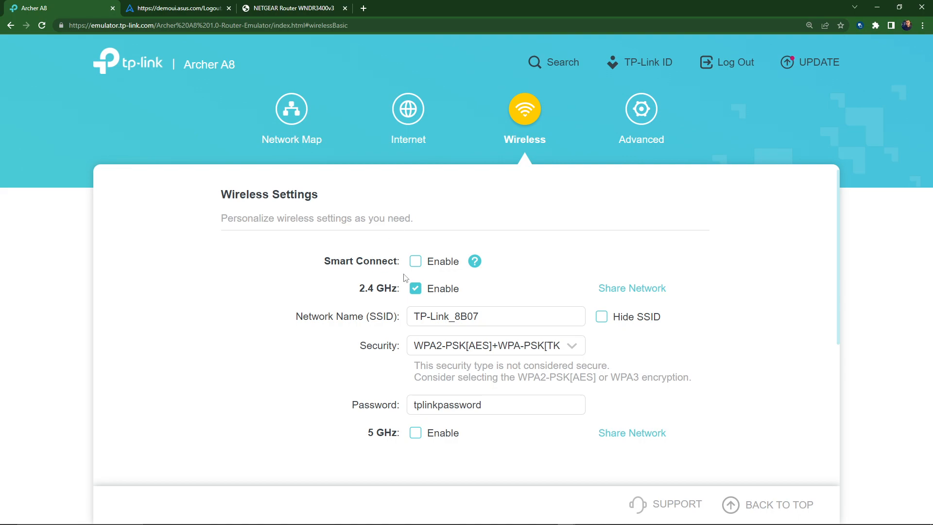
drag(406, 269, 326, 270)
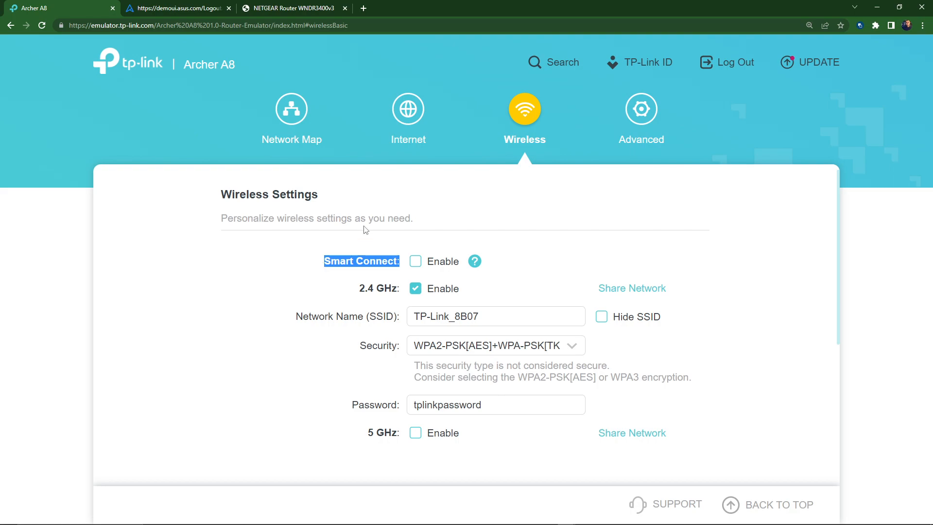
click(474, 261)
drag(581, 243, 657, 243)
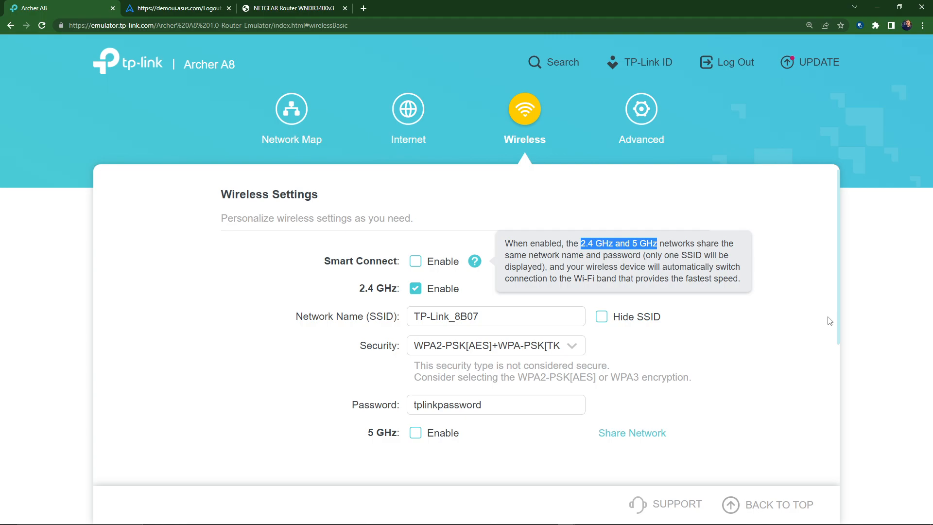
click(416, 260)
click(415, 261)
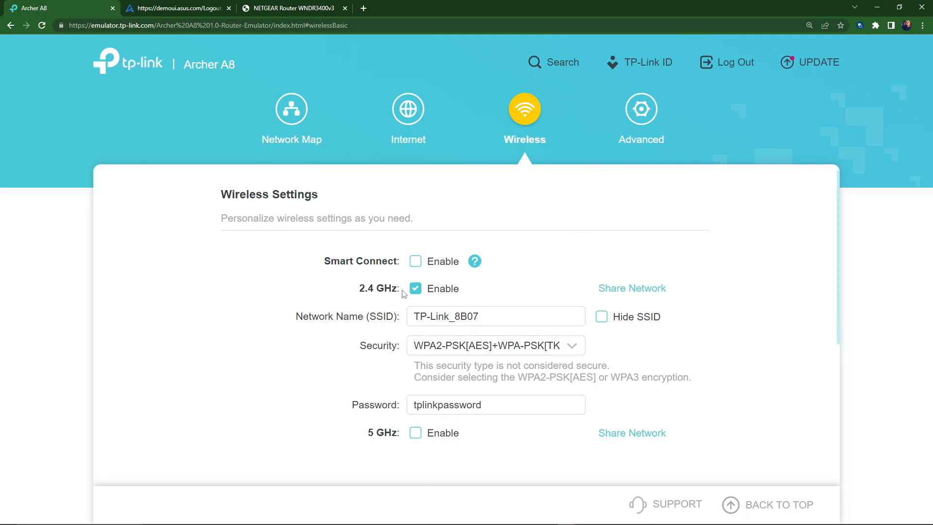
Hide the SSID of the 2.4 GHz network TP-Link_8B07.
drag(403, 289, 303, 291)
triple_click(502, 320)
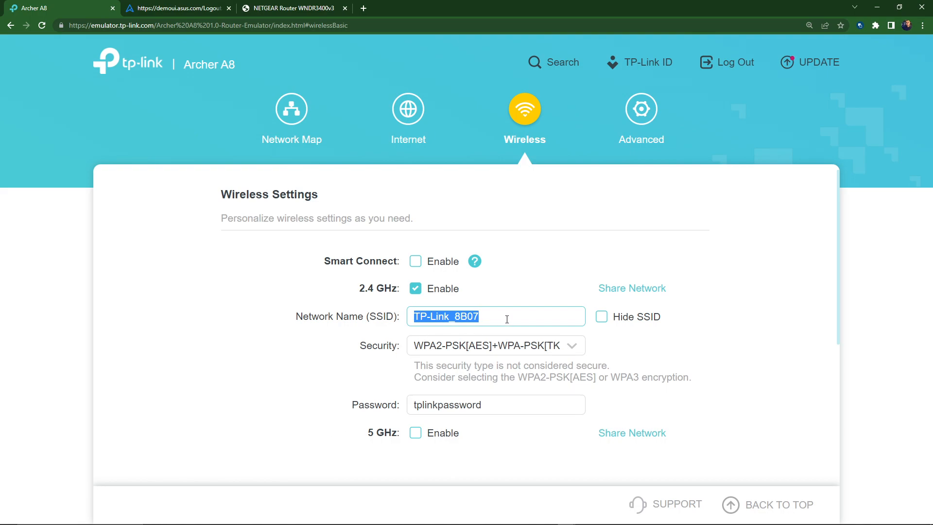
click(601, 318)
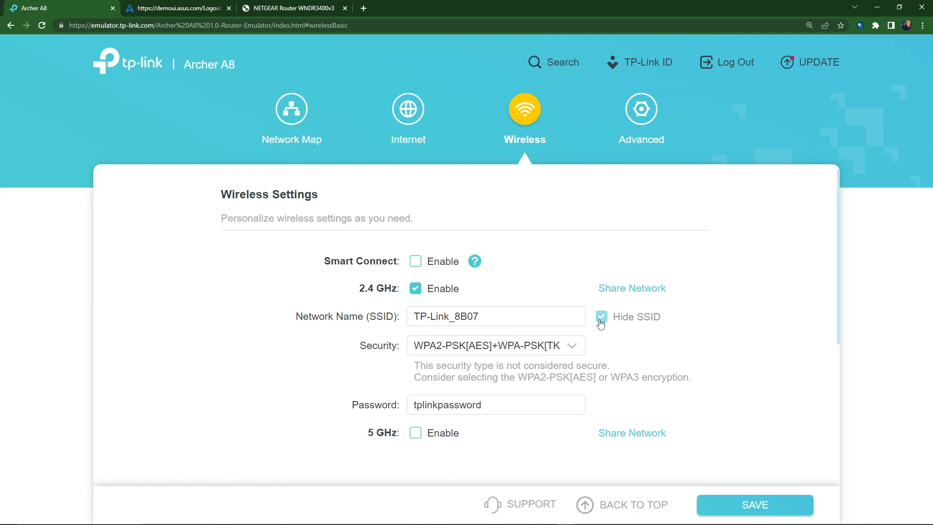
click(602, 320)
click(605, 318)
click(603, 318)
Compare the security options for the 2.4 GHz network and set its security to WPA3-Personal+WPA2-PSK[AES].
click(573, 347)
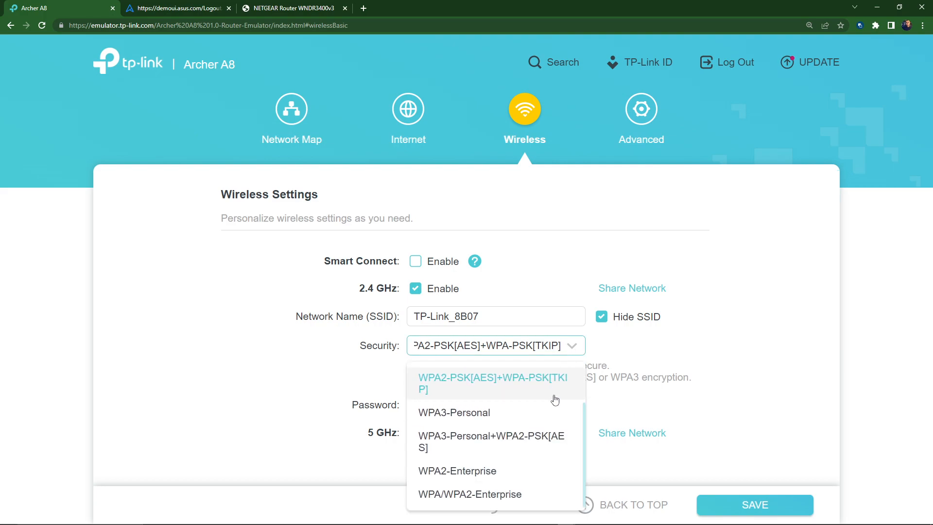
scroll(427, 465, up, 1)
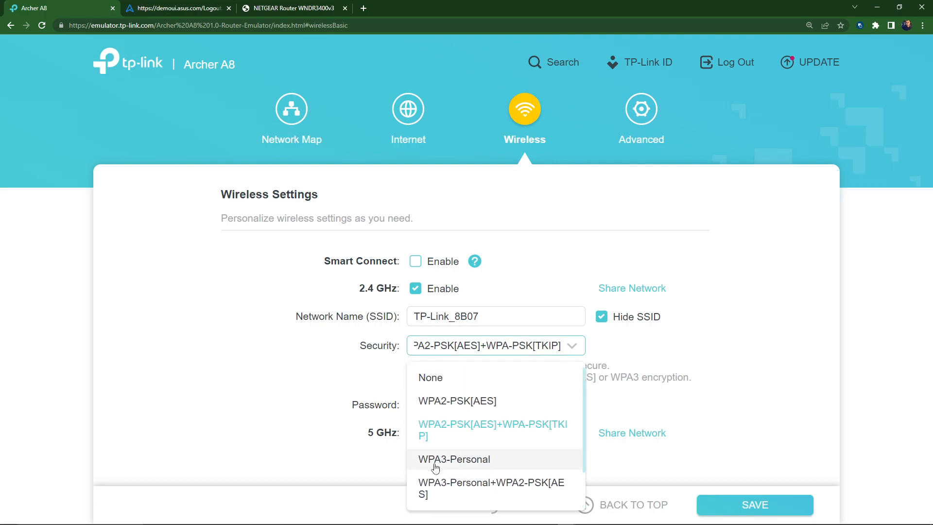
scroll(436, 466, down, 1)
scroll(486, 464, up, 1)
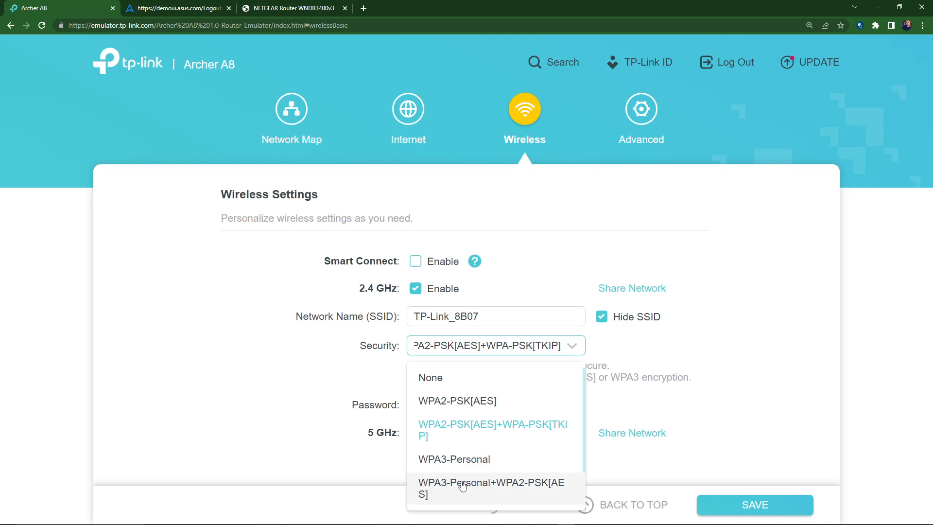
scroll(462, 483, down, 1)
scroll(466, 467, up, 1)
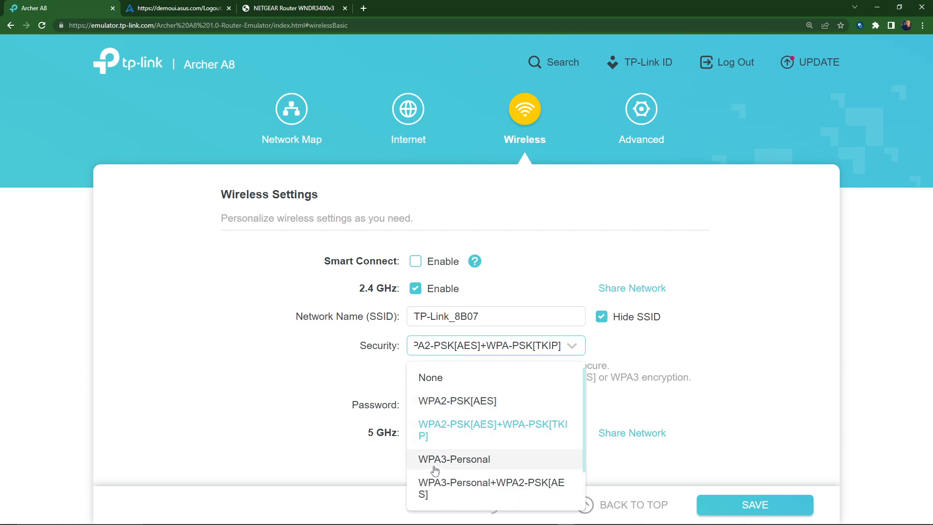
scroll(444, 467, down, 1)
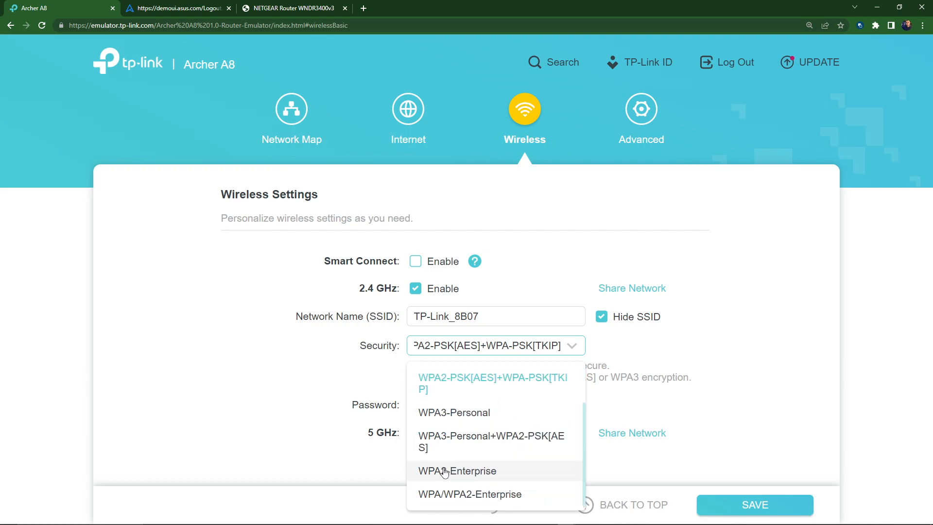
scroll(440, 421, up, 1)
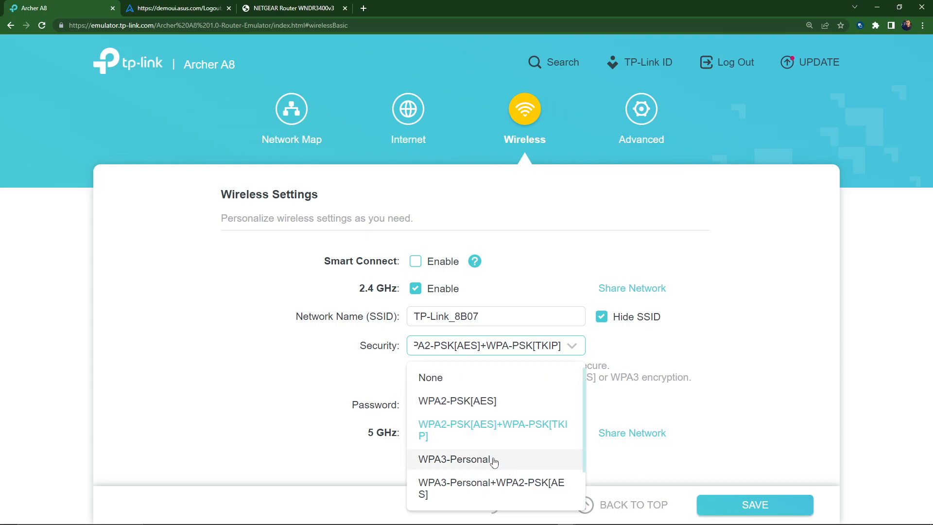
scroll(467, 458, down, 1)
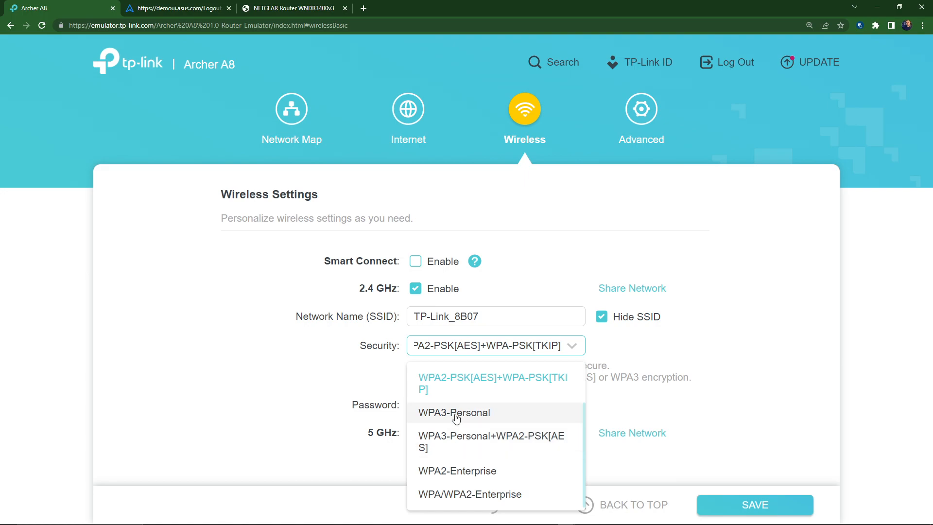
click(499, 457)
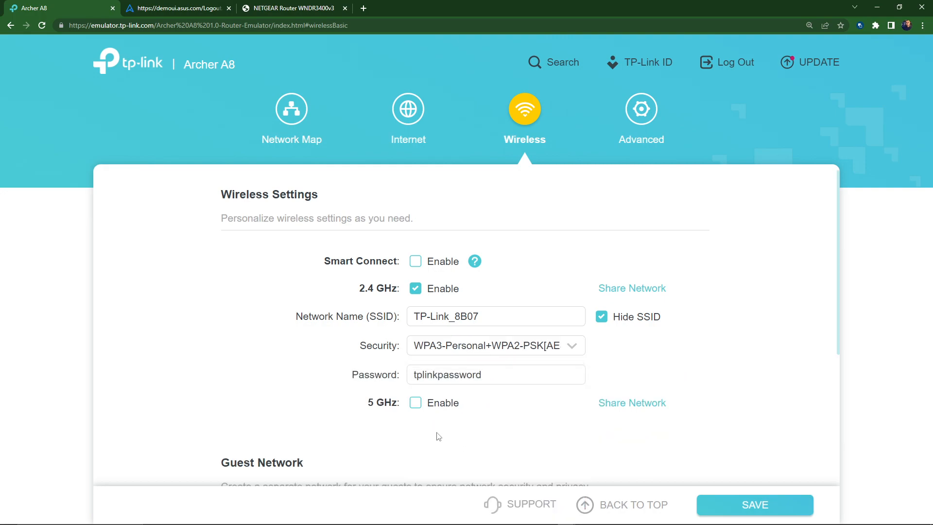
Review the security options and the password field of the 2.4 GHz network, keeping WPA3-Personal+WPA2-PSK[AES].
click(458, 349)
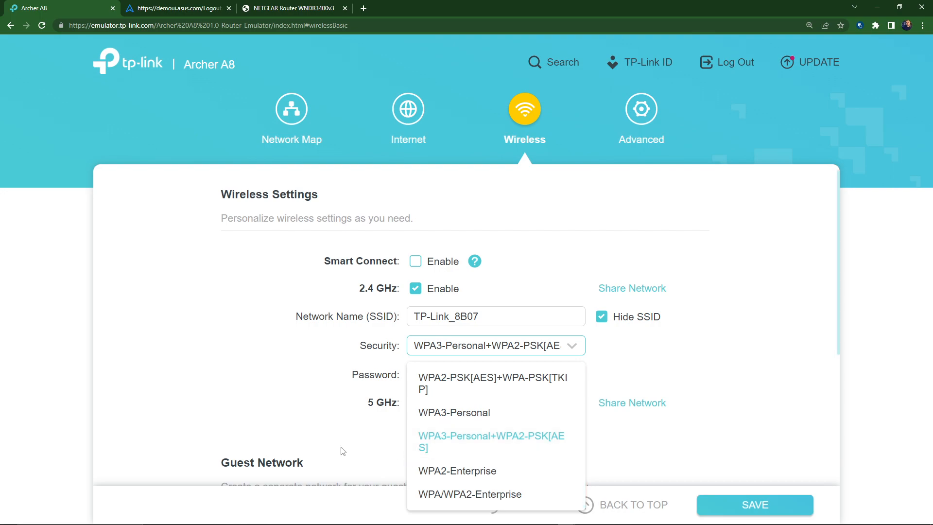
click(281, 385)
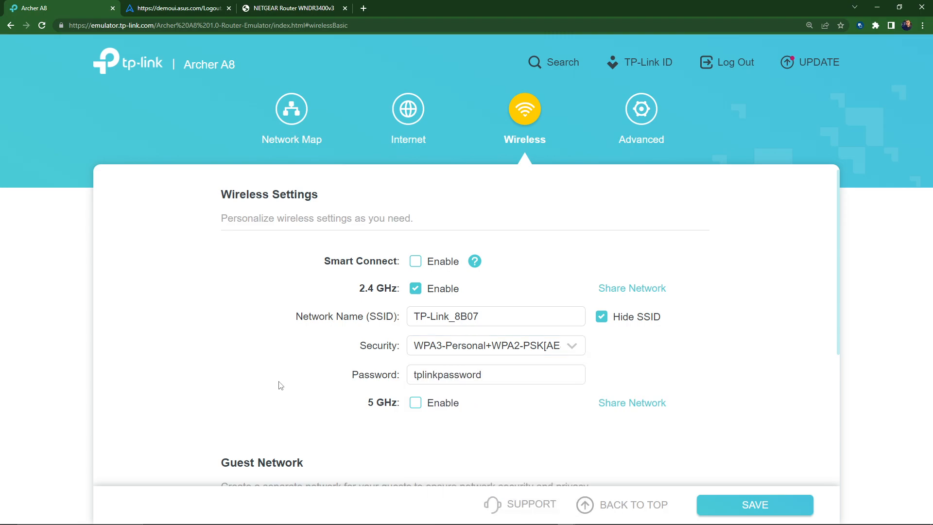
drag(482, 374, 392, 373)
Enable the 5 GHz wireless network, toggling it off and on again to compare the displayed settings.
click(424, 403)
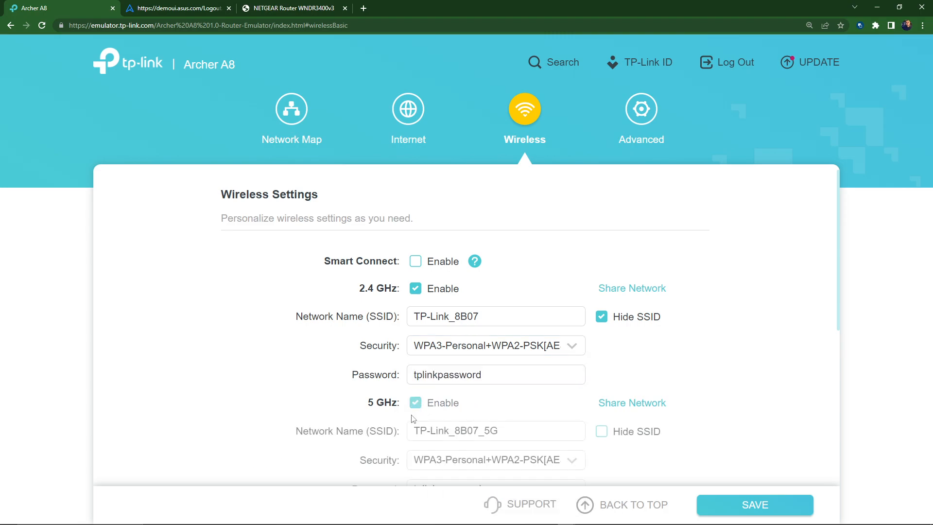
click(416, 402)
scroll(541, 408, down, 5)
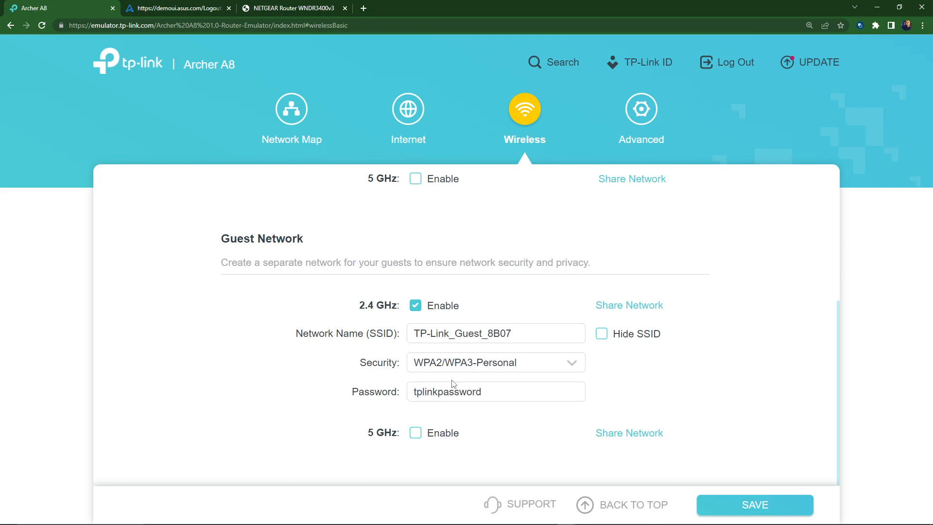
scroll(452, 384, up, 5)
click(416, 403)
scroll(240, 371, down, 5)
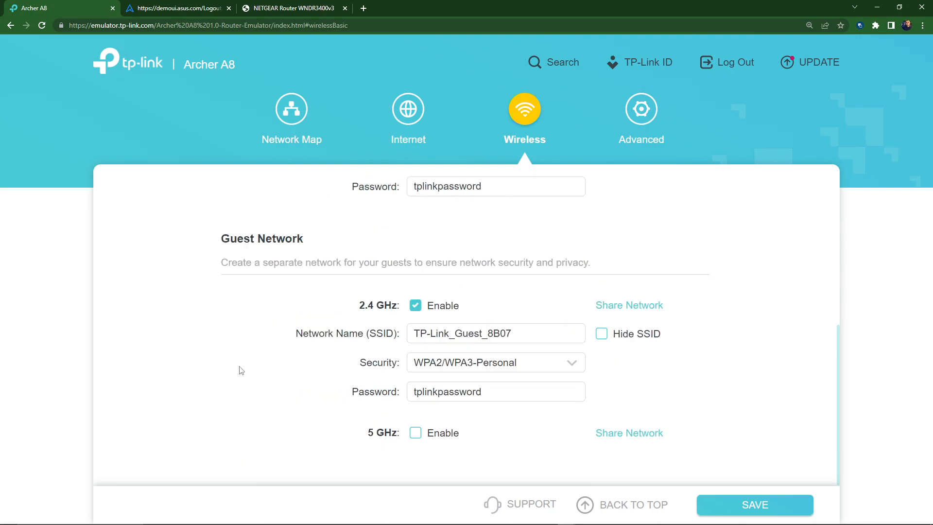
Set the 2.4 GHz guest network's security to WPA2/WPA3-Personal and check its password field.
click(508, 365)
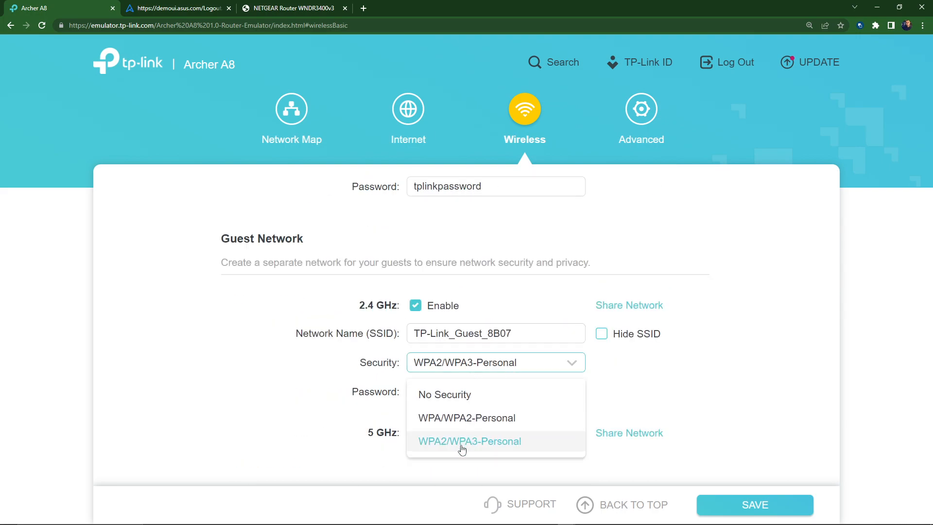
click(494, 445)
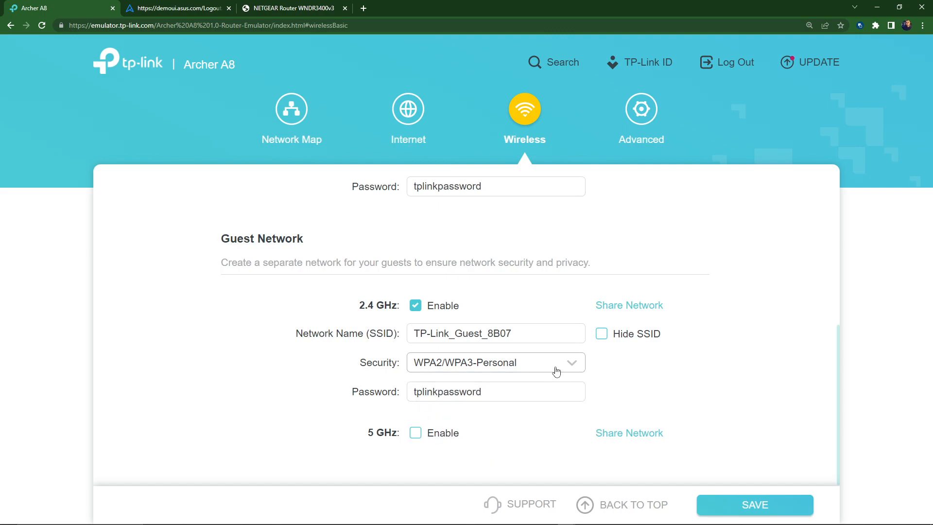
drag(510, 393, 389, 392)
Enable the 5 GHz guest network and review its name and security settings.
click(415, 431)
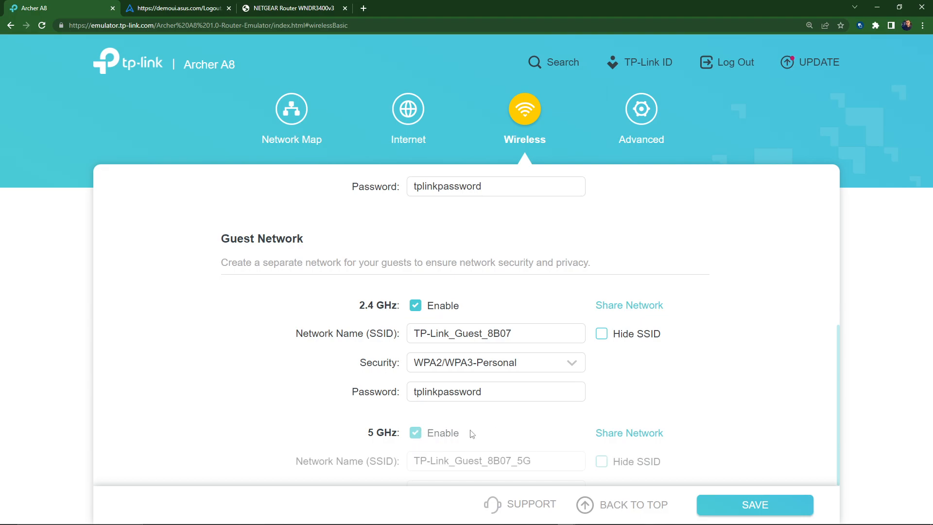
scroll(500, 368, down, 2)
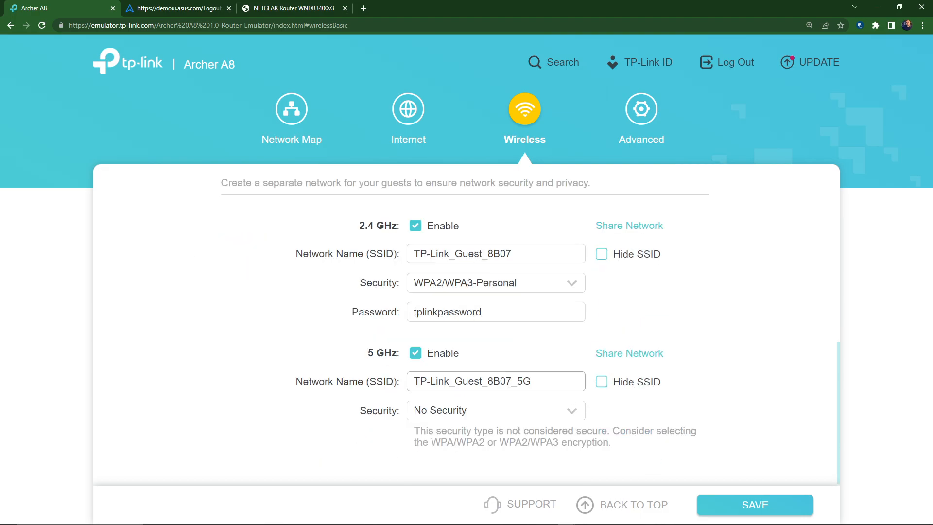
scroll(383, 368, up, 5)
scroll(605, 477, down, 5)
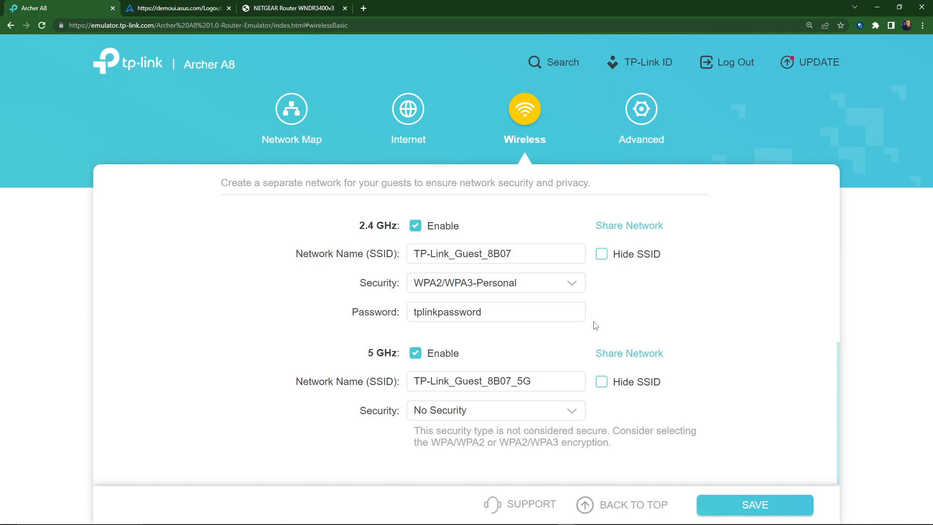
Show the advanced operation modes, try Access Point Mode, and switch the selection back to Router Mode.
click(644, 116)
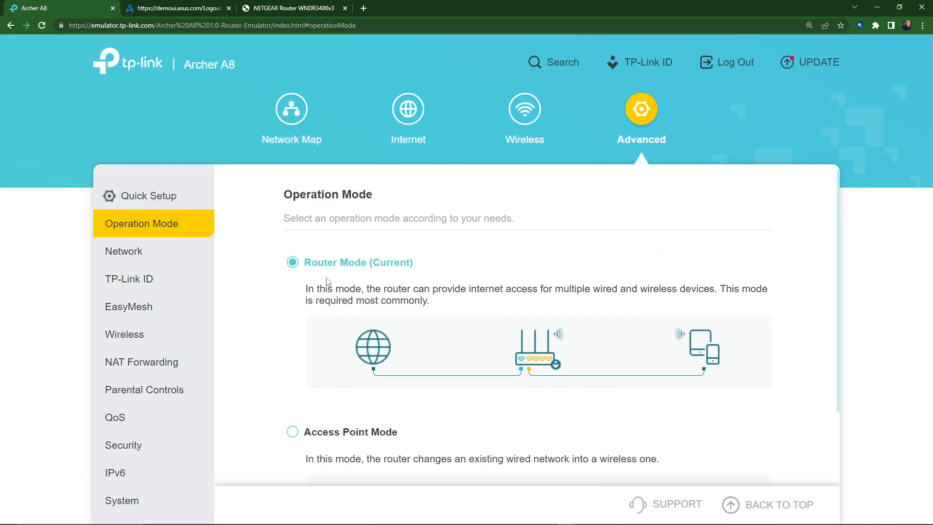
scroll(415, 363, down, 2)
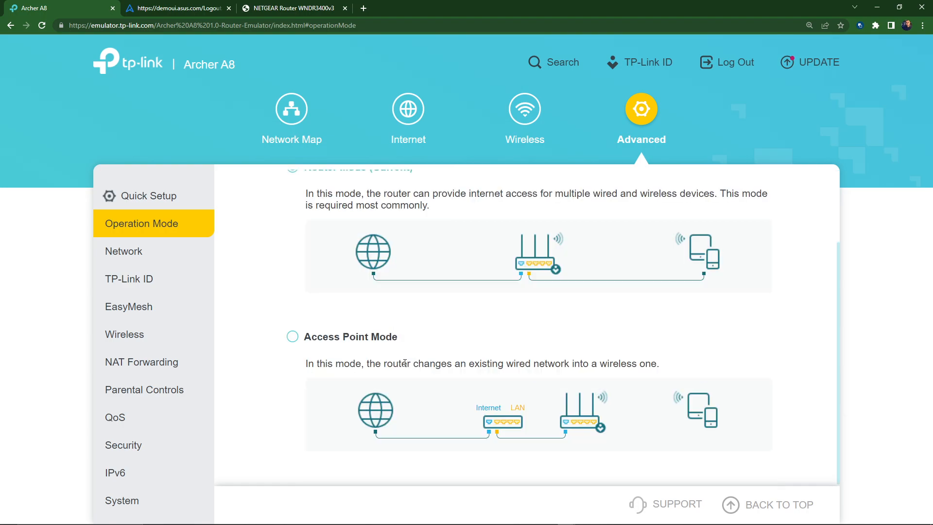
click(292, 337)
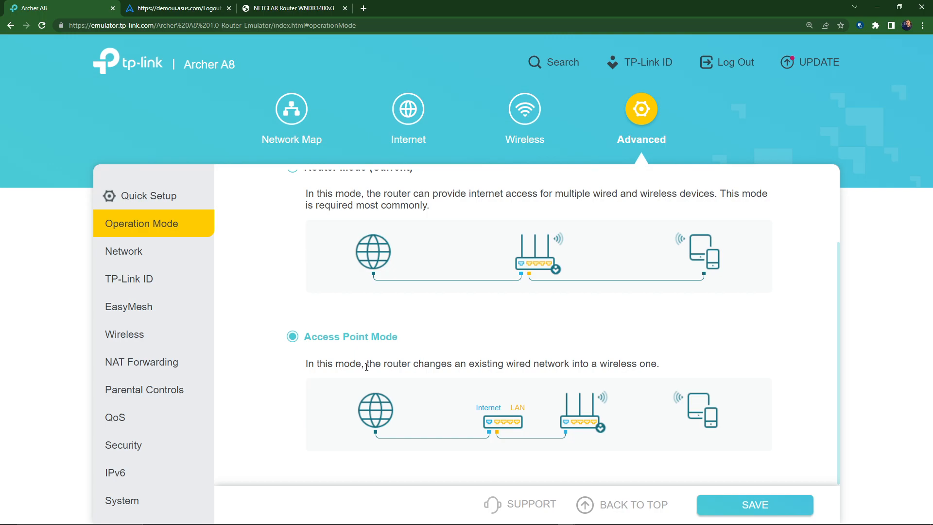
scroll(421, 354, up, 2)
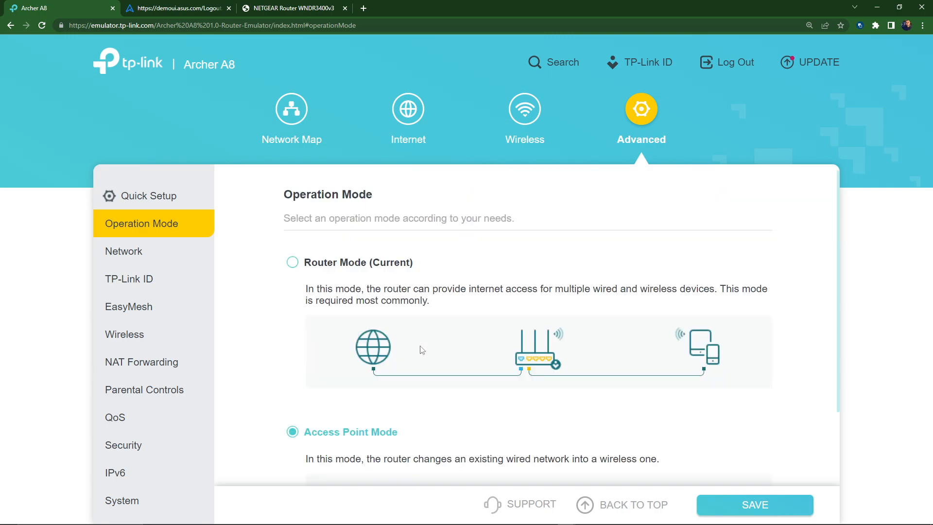
click(304, 265)
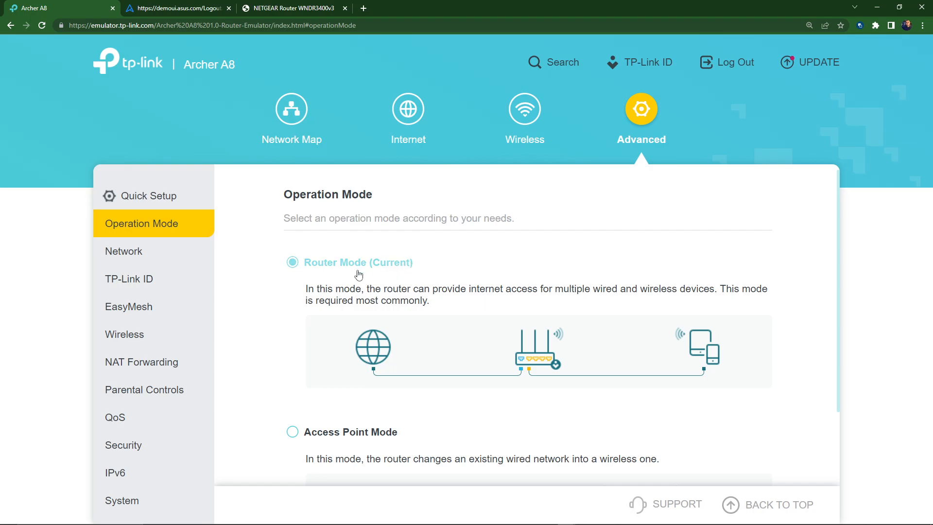
Show the advanced network status and examine the Internet section's connection details, default gateway, and primary and secondary DNS.
click(124, 254)
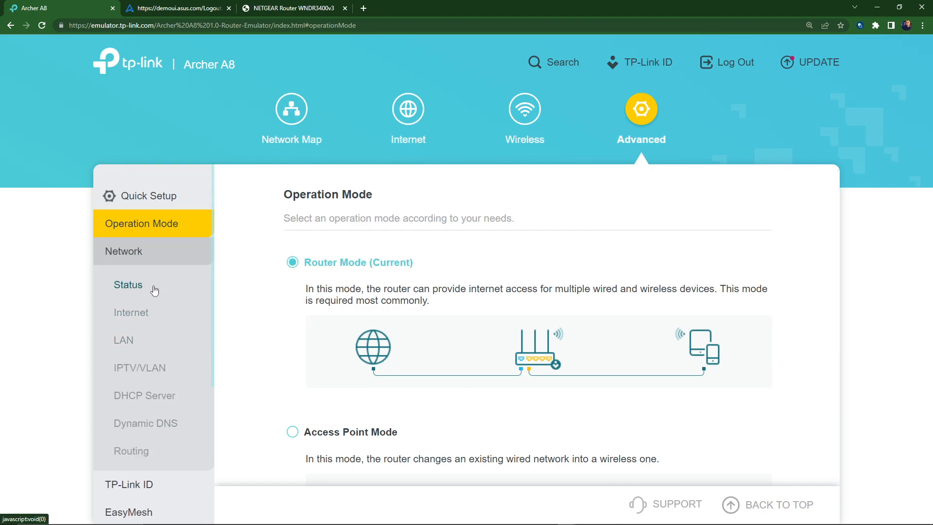
click(124, 283)
scroll(460, 300, down, 5)
scroll(442, 231, up, 5)
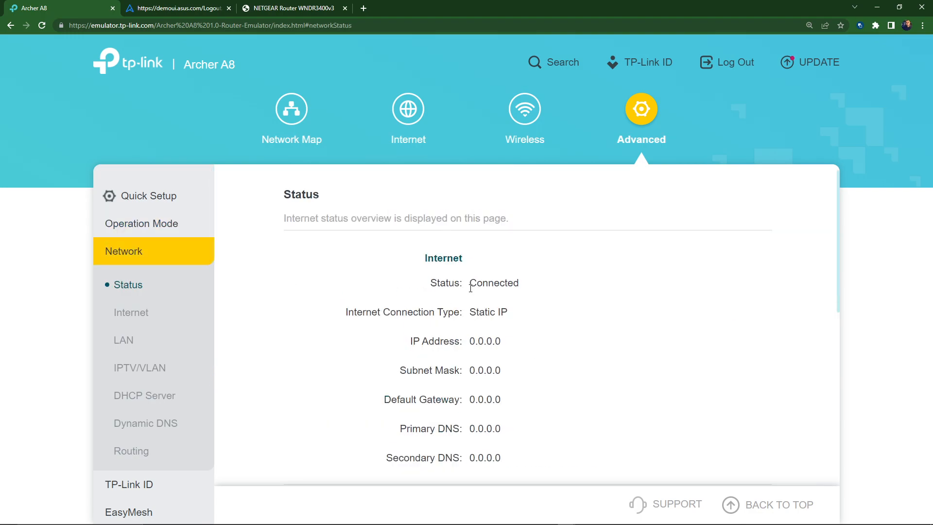
drag(511, 458, 318, 291)
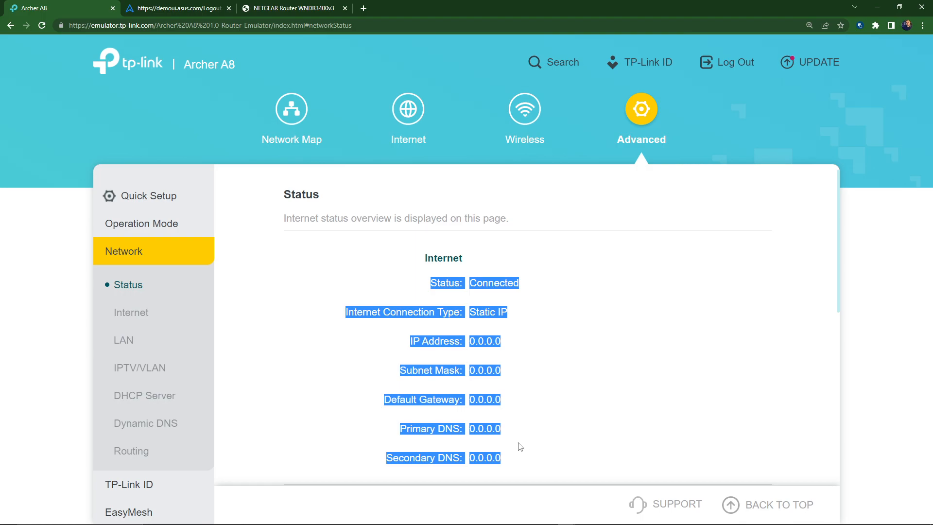
click(520, 414)
drag(506, 401, 381, 400)
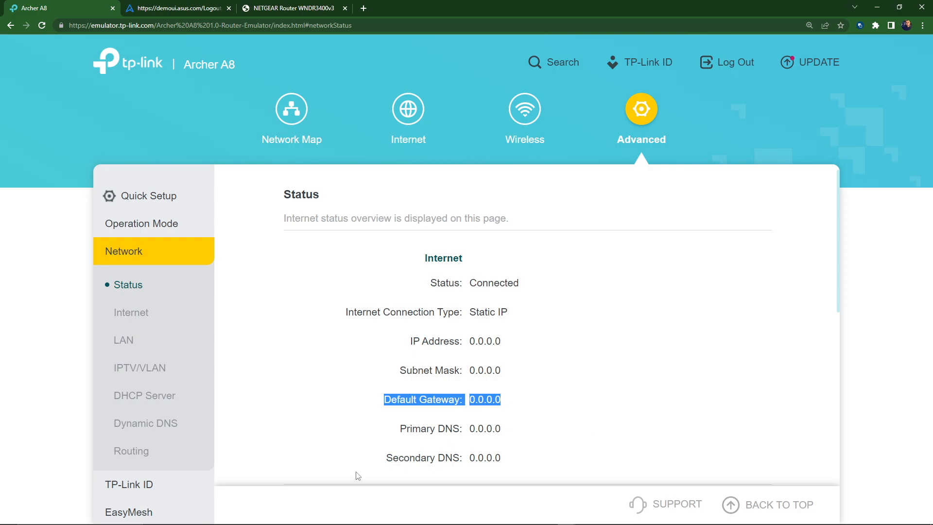
scroll(465, 436, down, 5)
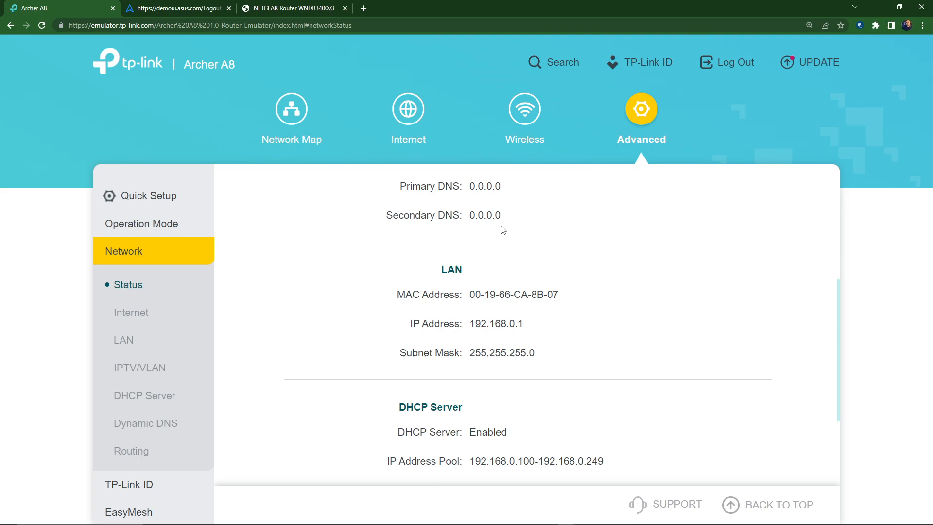
drag(504, 217, 382, 181)
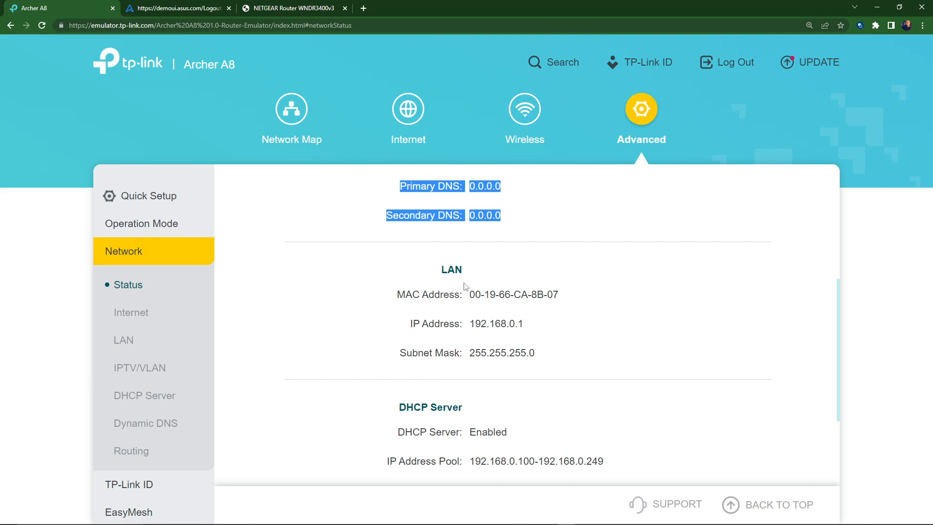
Examine the MAC address, IP address and subnet mask in the LAN section of the network status.
drag(465, 272, 424, 270)
drag(572, 297, 460, 305)
drag(526, 324, 467, 326)
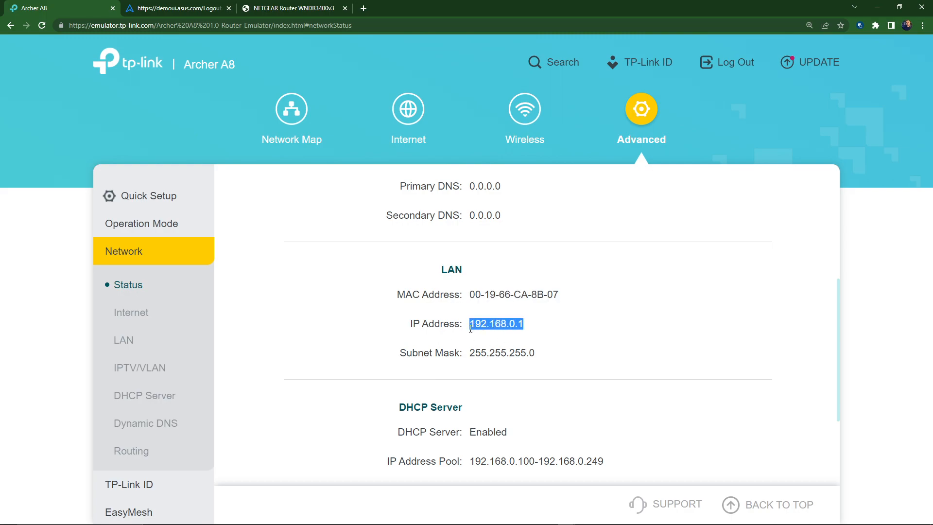
drag(544, 357, 380, 346)
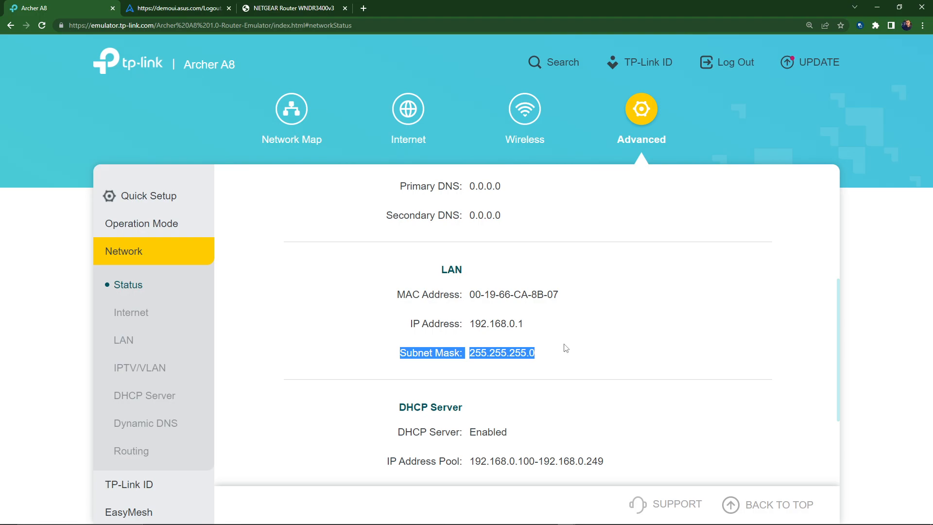
Examine the DHCP Server section of the network status, including the server state and IP address pool.
scroll(565, 348, down, 3)
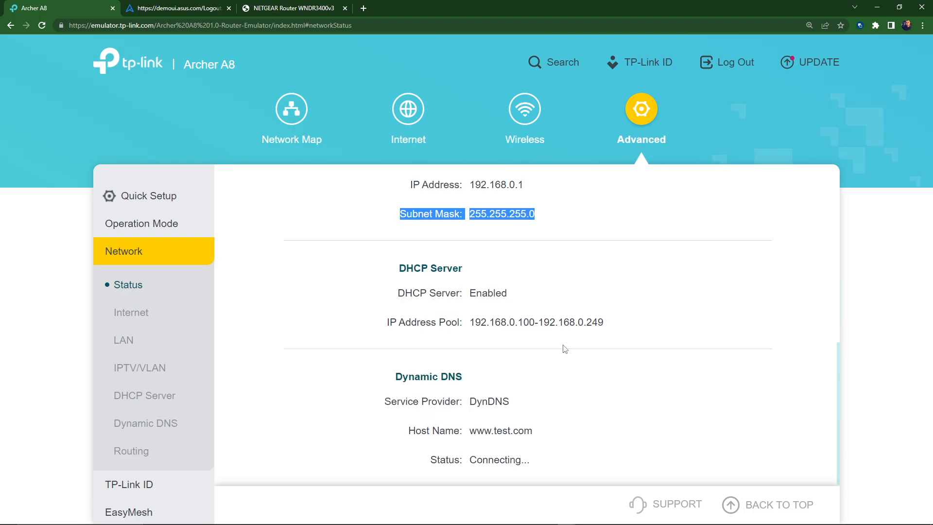
drag(484, 275, 316, 263)
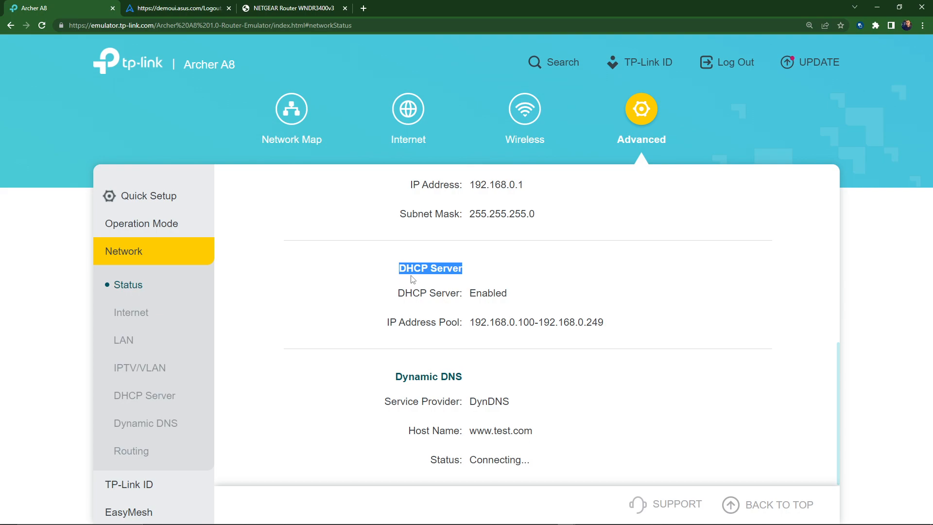
drag(611, 323, 386, 322)
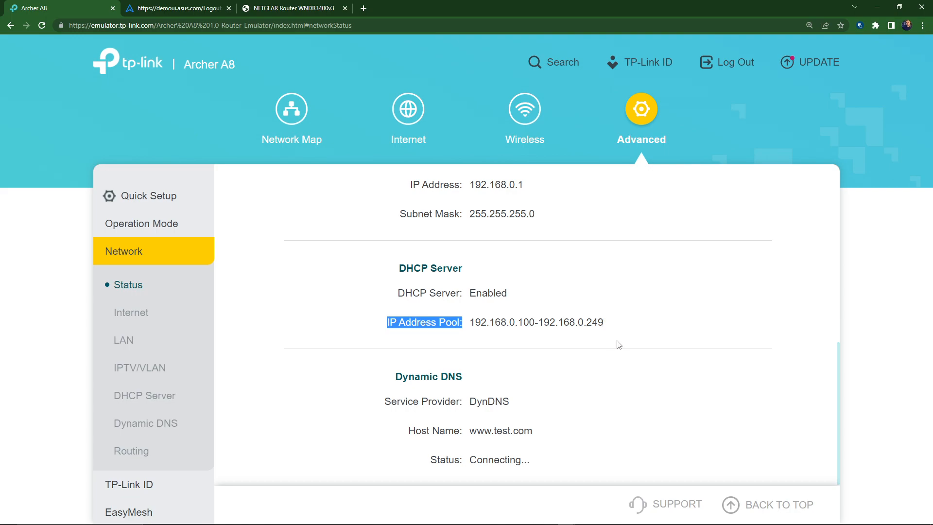
drag(517, 296, 397, 286)
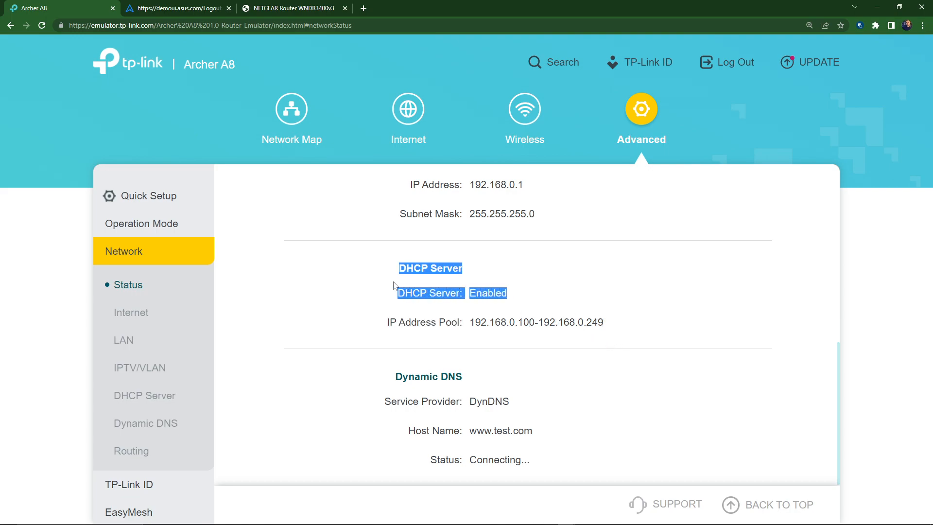
click(528, 298)
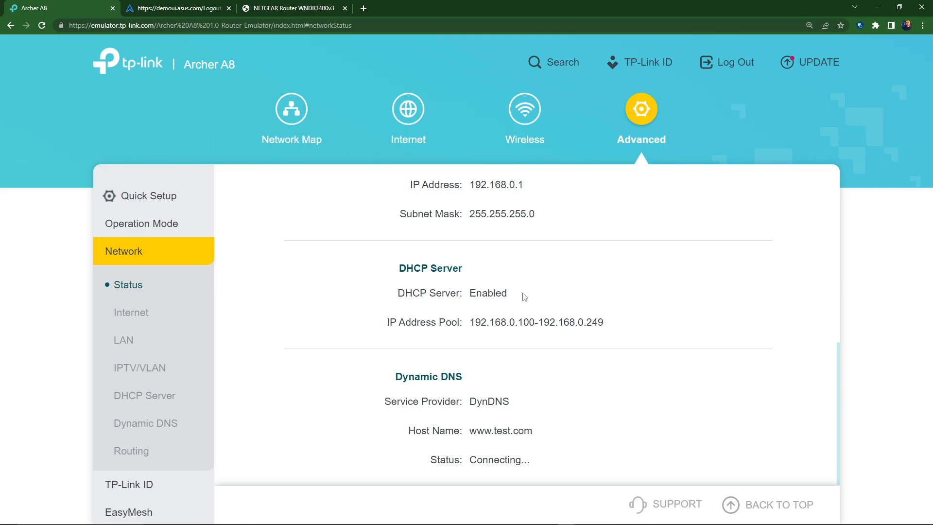
drag(474, 269, 398, 268)
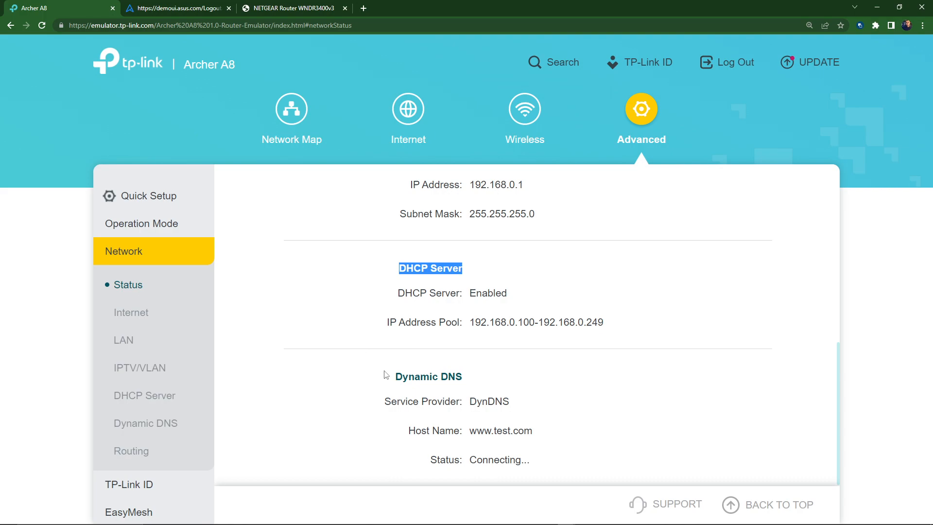
Examine the service provider, host name and status in the Dynamic DNS section of the network status.
drag(474, 383, 333, 377)
drag(547, 404, 366, 398)
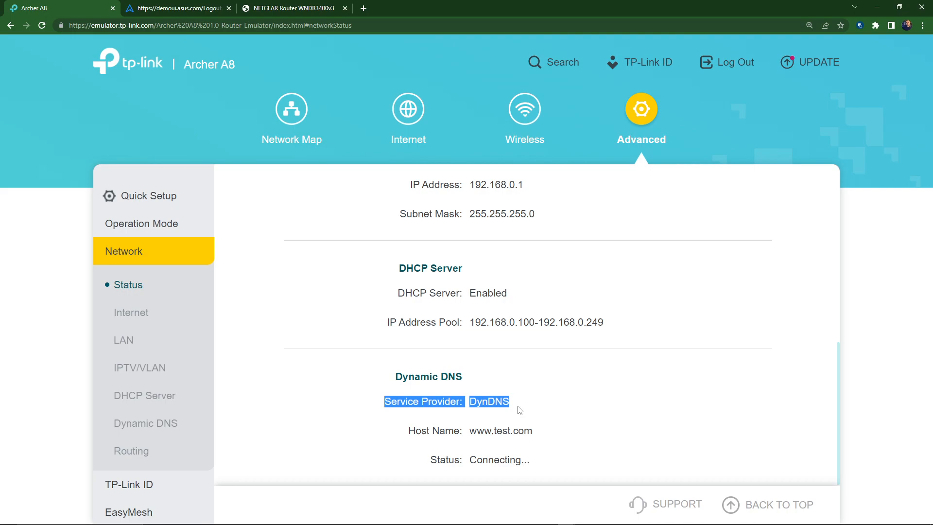
drag(546, 431, 409, 432)
drag(538, 472, 415, 469)
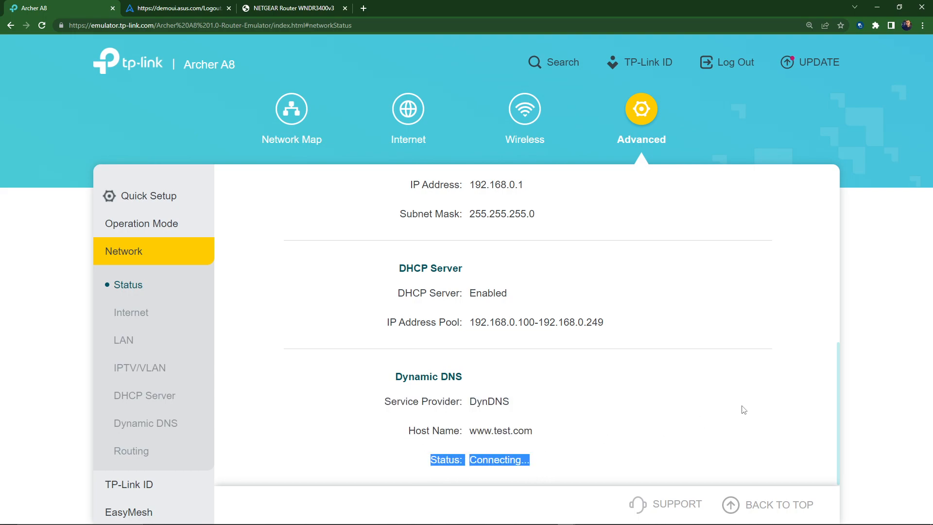
Show the advanced Internet connection settings and examine the Secondary DNS and MTU Size fields.
click(122, 314)
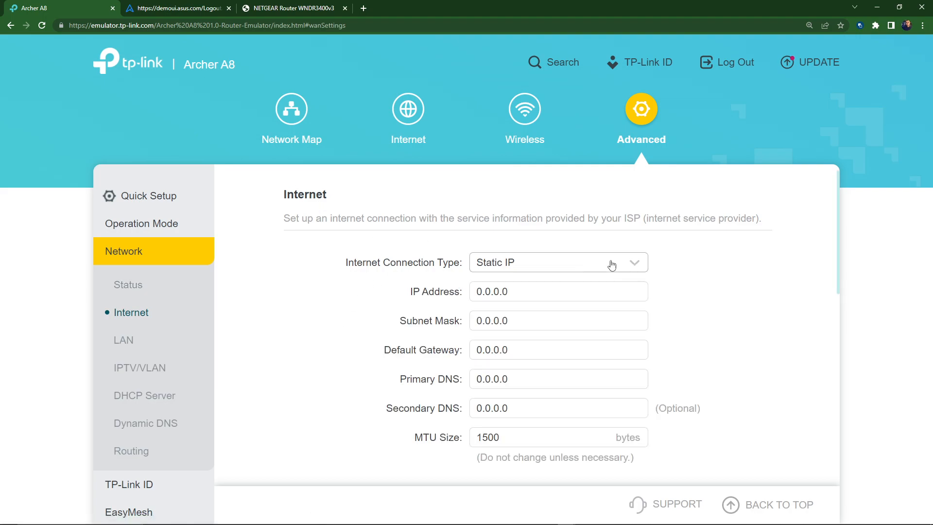
click(535, 408)
key(ctrl+a)
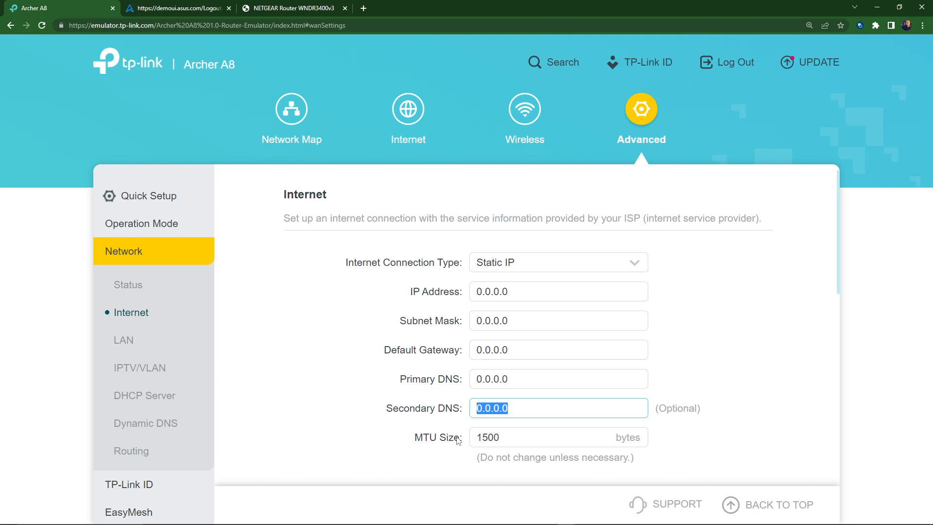
drag(464, 438, 391, 443)
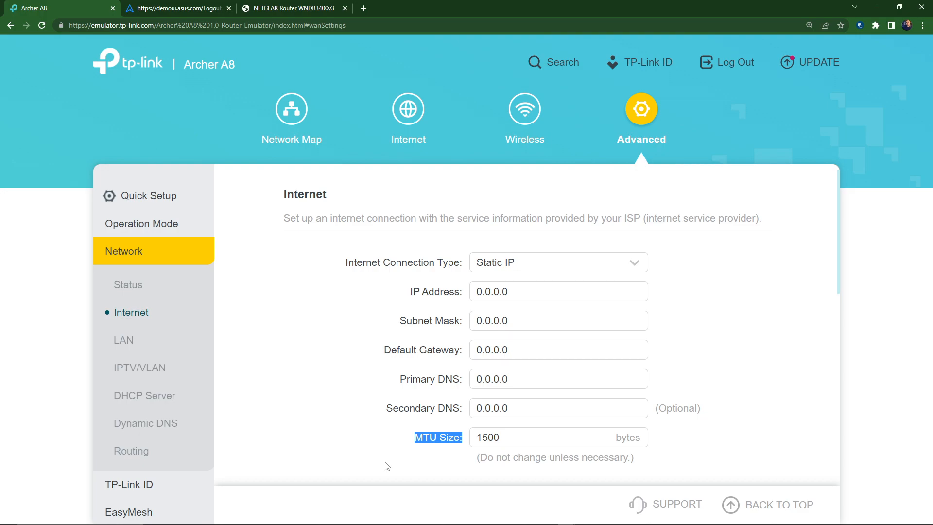
drag(505, 436, 368, 428)
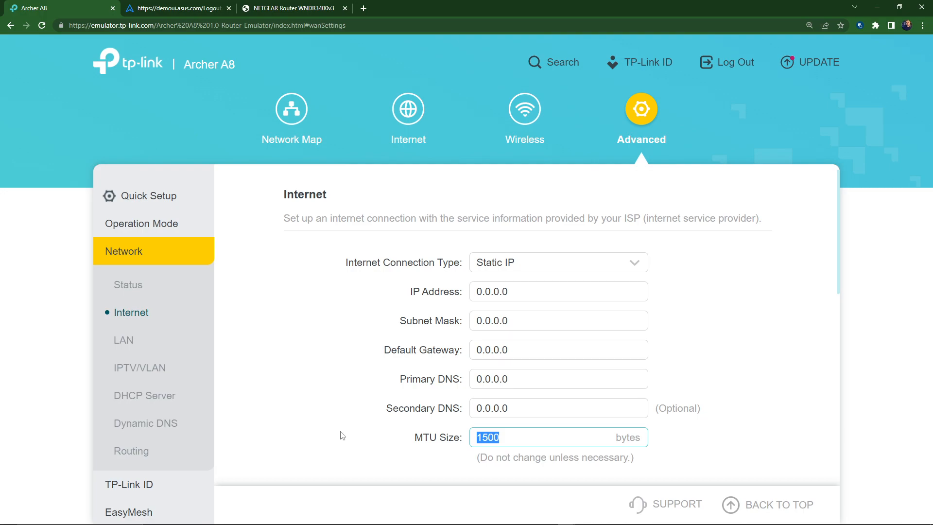
Examine the MTU Size field and the available Internet Connection Type options in the Internet settings.
click(473, 441)
drag(465, 448, 330, 452)
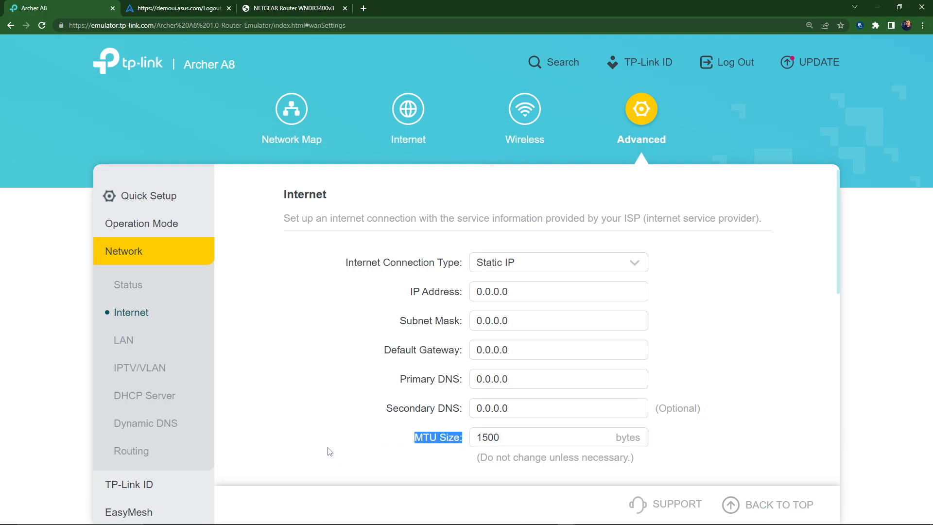
click(581, 265)
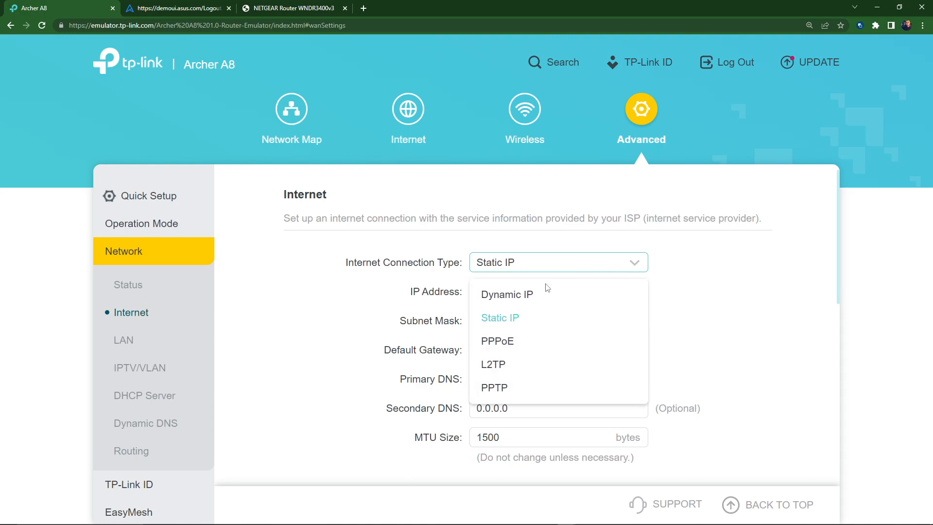
click(367, 437)
double_click(479, 443)
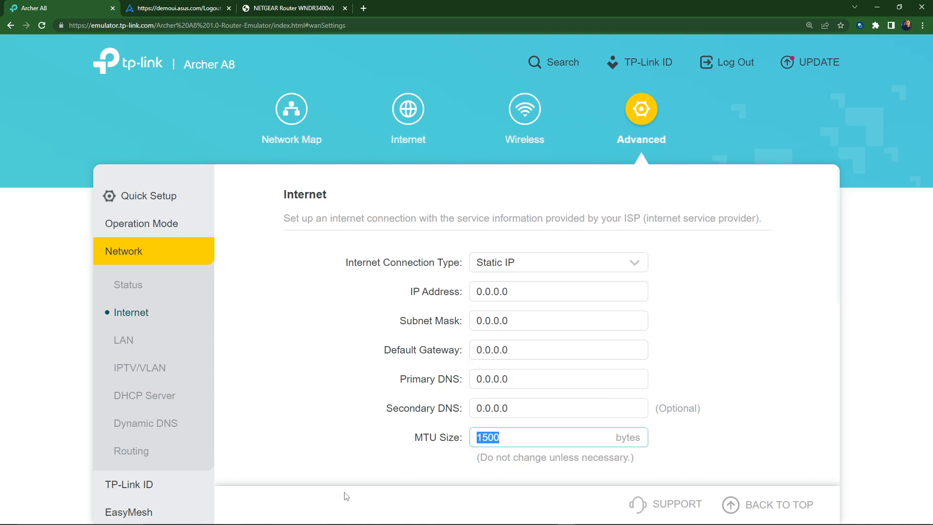
Set the Internet Connection Type to Dynamic IP and review its address fields and the Renew and Release options.
click(641, 270)
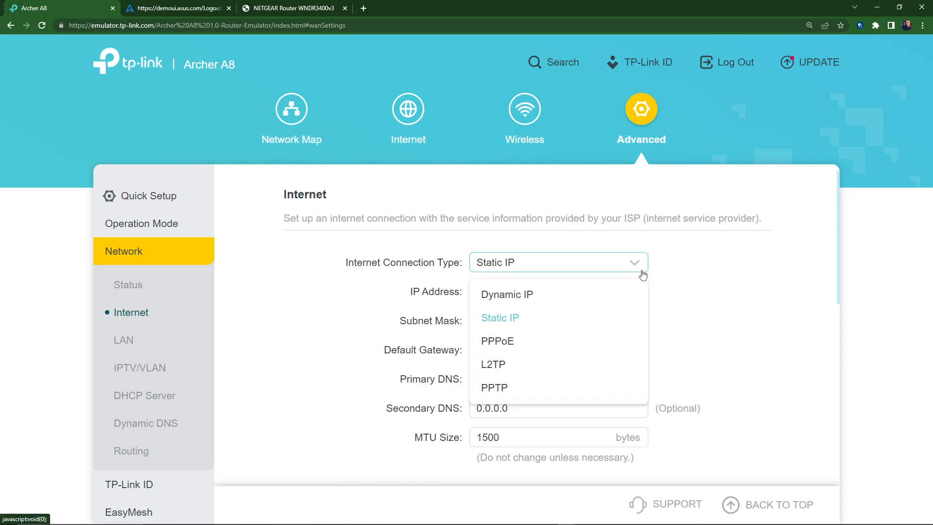
click(537, 295)
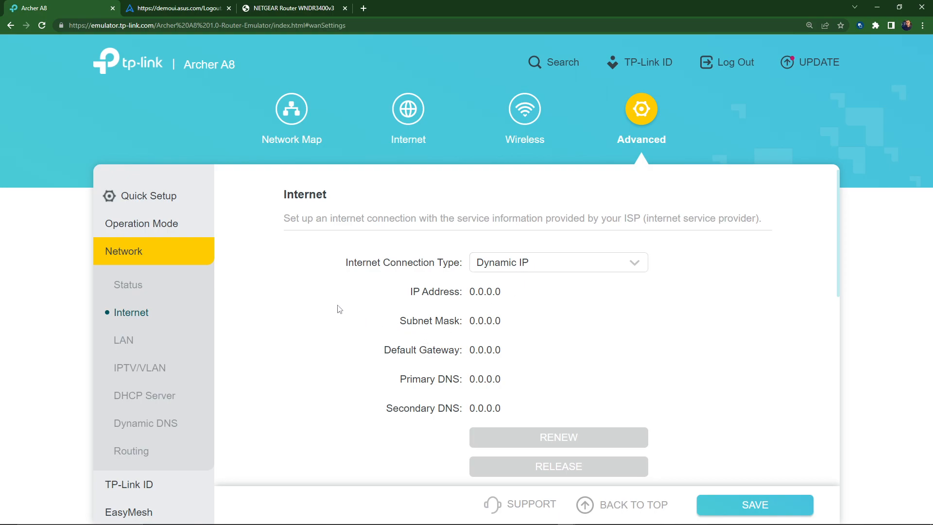
scroll(414, 289, down, 5)
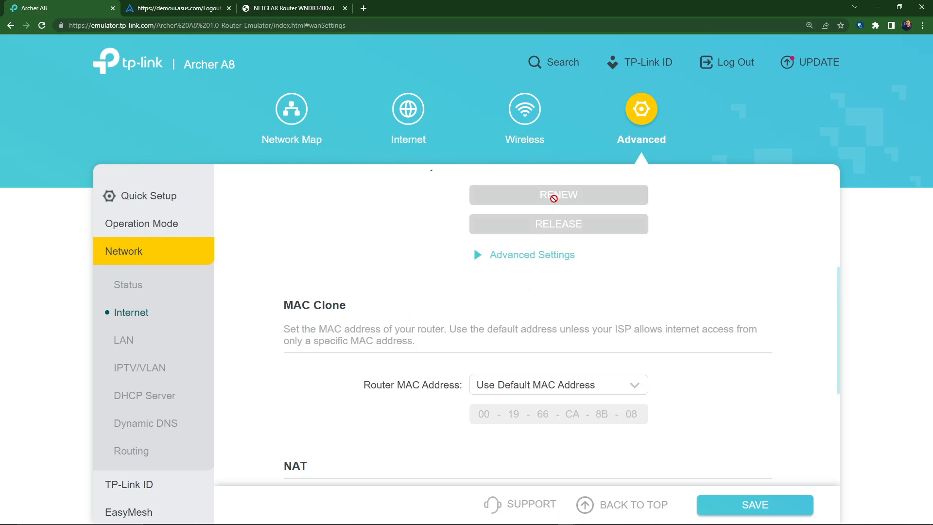
scroll(379, 281, up, 5)
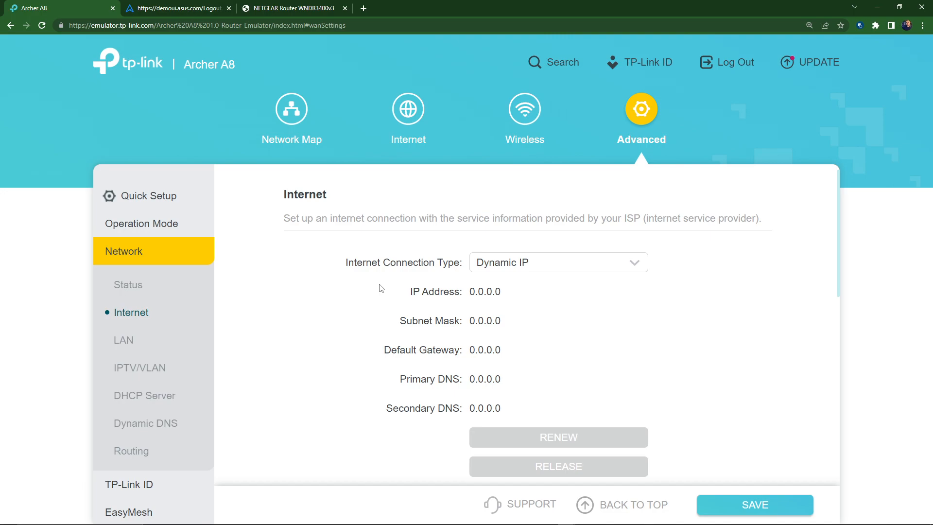
scroll(461, 296, down, 5)
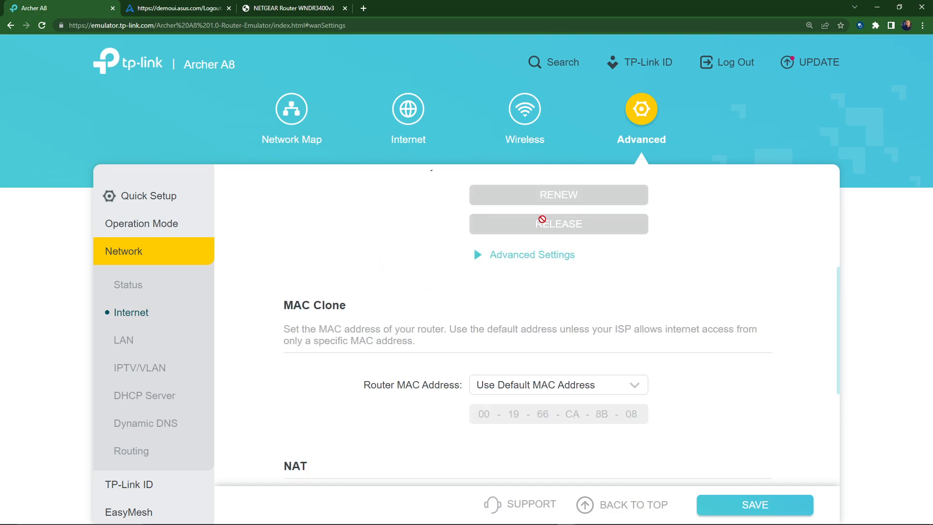
scroll(465, 259, up, 5)
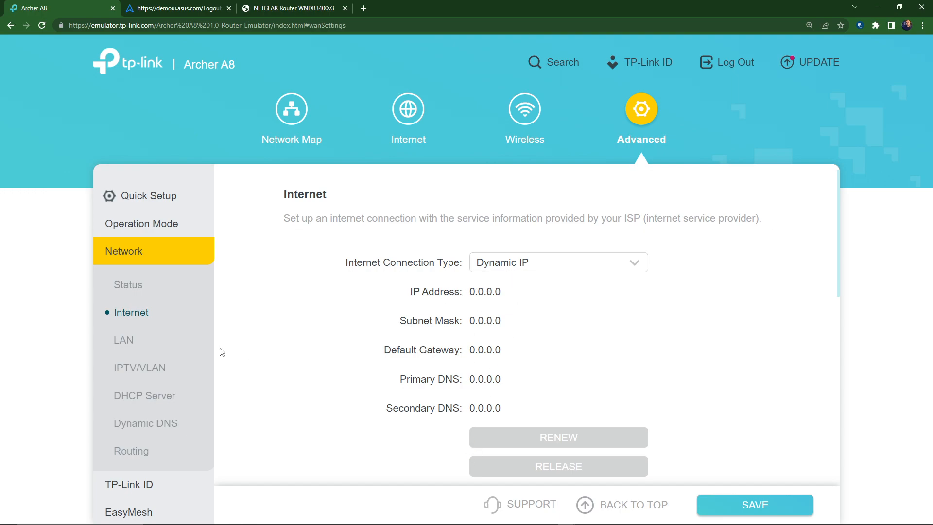
Examine the MAC Clone and NAT sections of the Internet settings.
scroll(341, 383, down, 5)
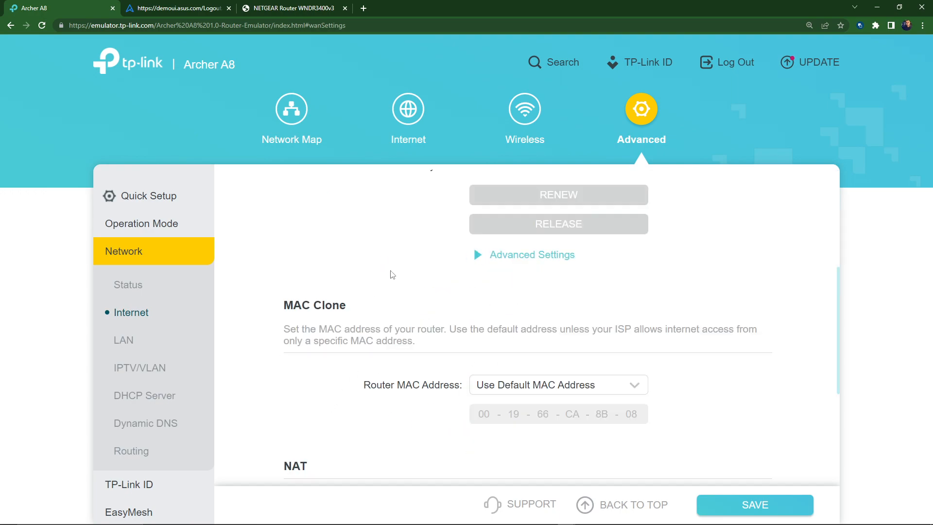
triple_click(350, 306)
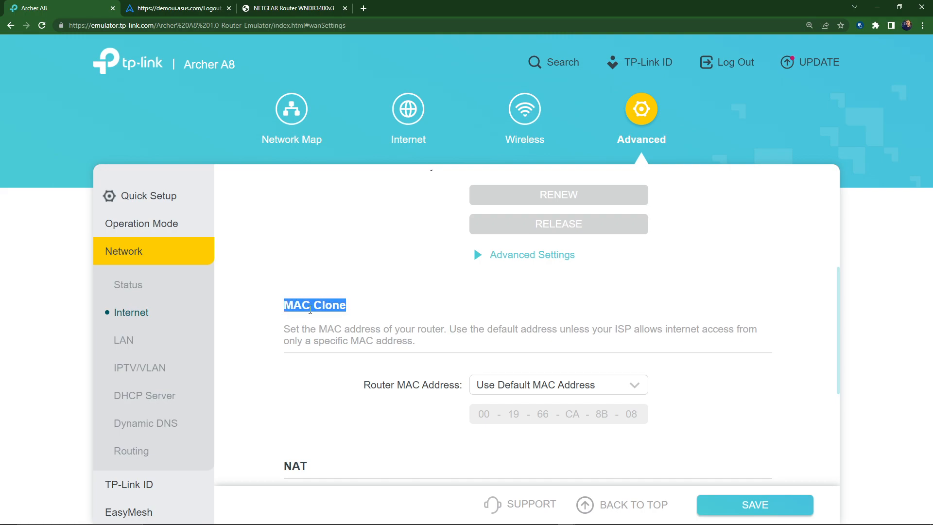
scroll(366, 256, down, 5)
drag(324, 252, 263, 247)
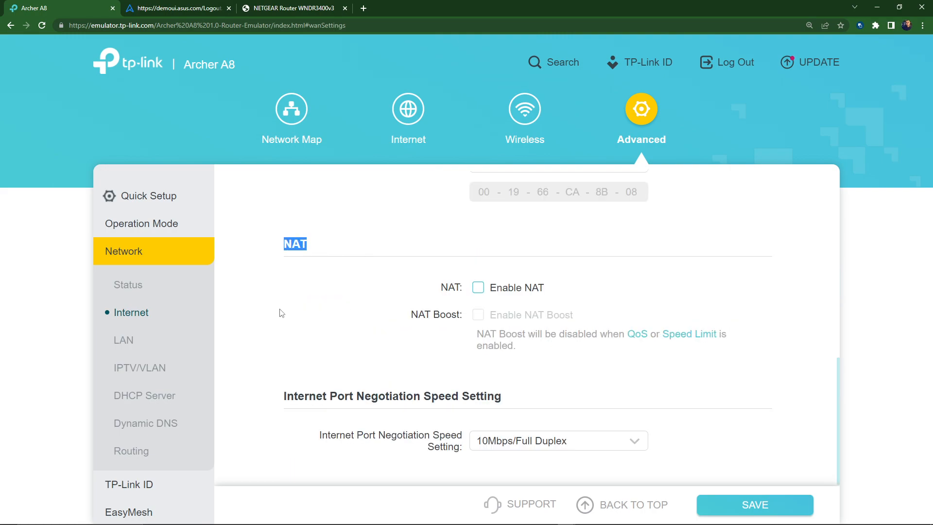
Try switching Enable NAT on and off, and view the available Internet Port Negotiation Speed options.
click(478, 288)
click(478, 288)
click(622, 444)
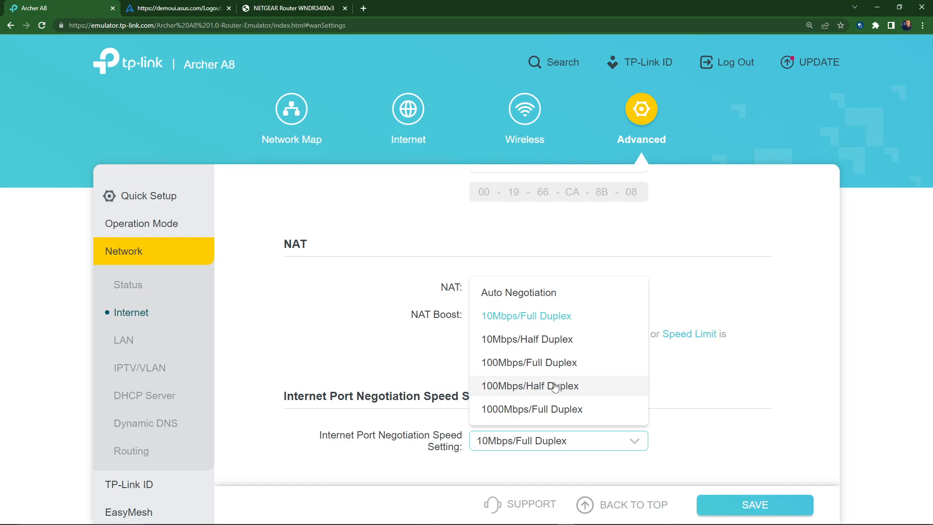
click(320, 330)
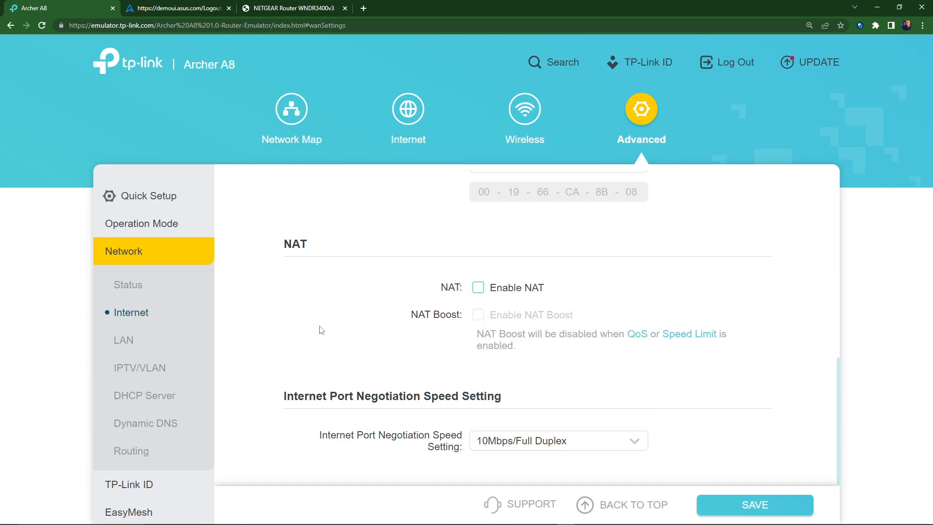
Show the LAN settings and examine the router's IP address and MAC address.
click(120, 341)
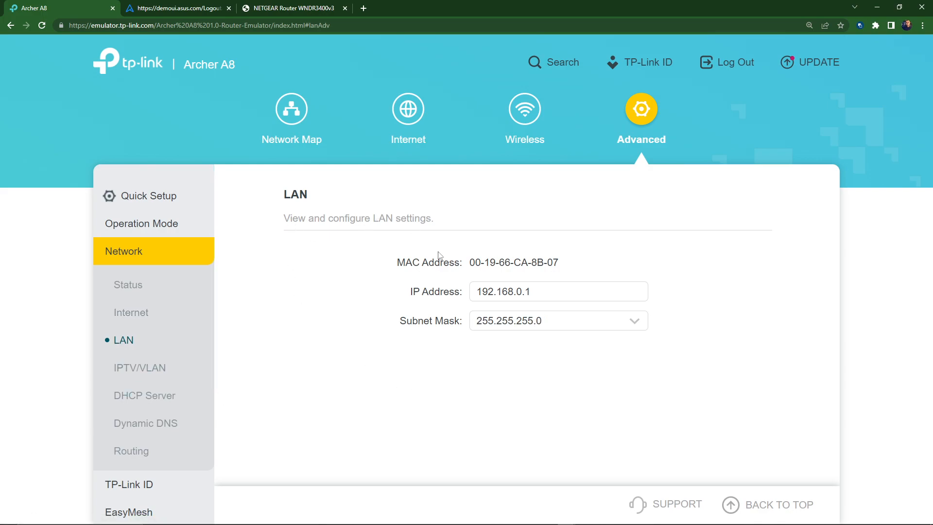
drag(546, 291, 476, 293)
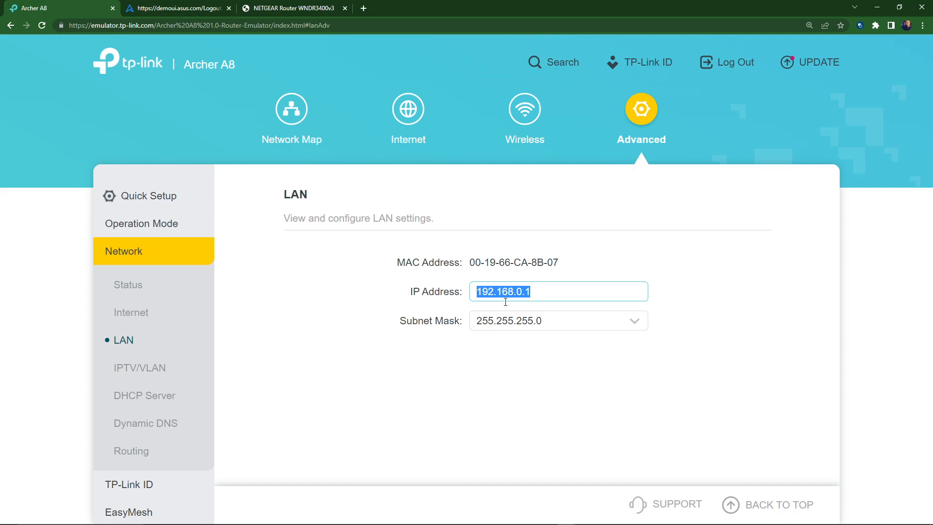
click(540, 290)
drag(540, 290, 476, 293)
triple_click(559, 261)
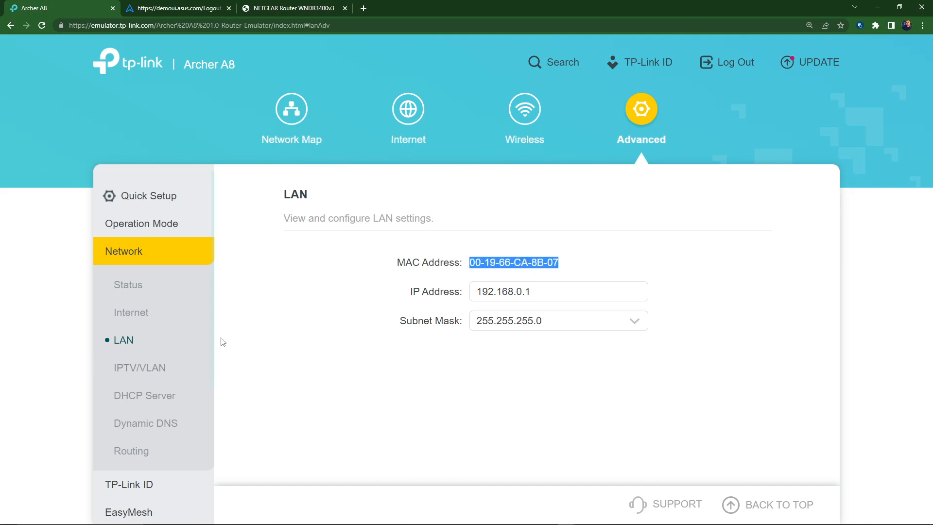
Show the IPTV/VLAN settings and view the IGMP Version options in the Multicast section.
click(155, 372)
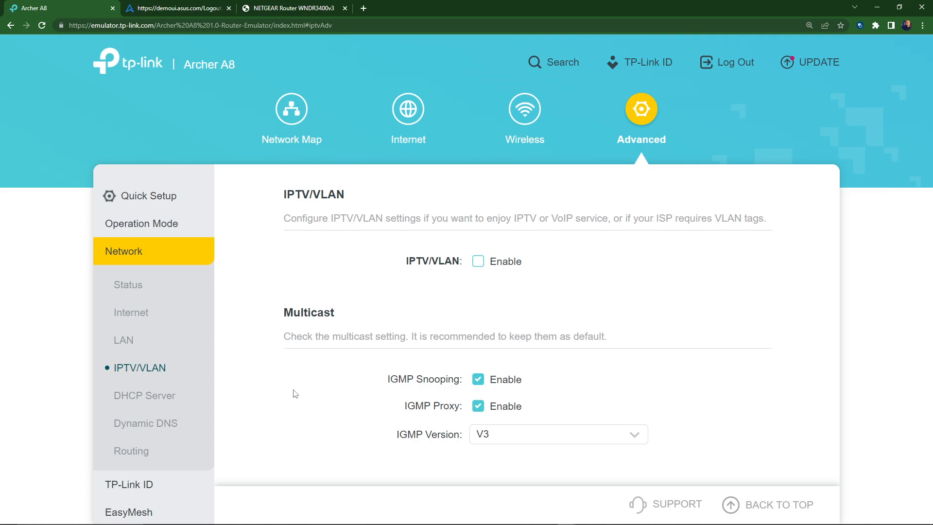
click(591, 436)
click(484, 490)
Show the DHCP Server settings and examine the start and end addresses of the IP Address Pool.
click(162, 398)
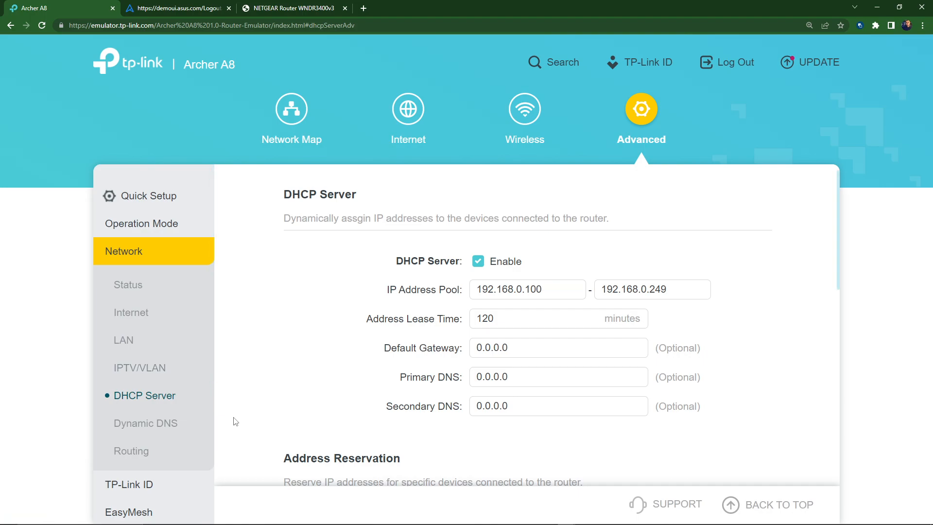
drag(357, 194, 284, 190)
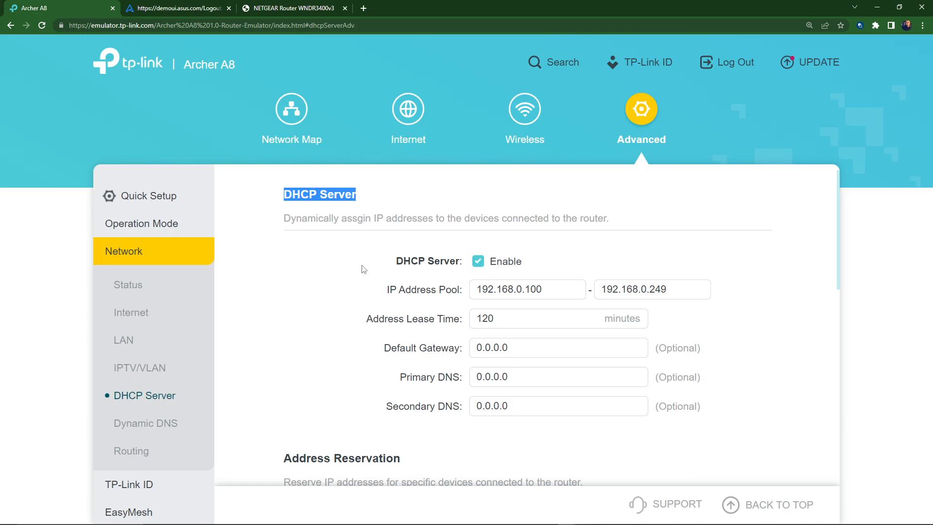
drag(668, 290, 478, 288)
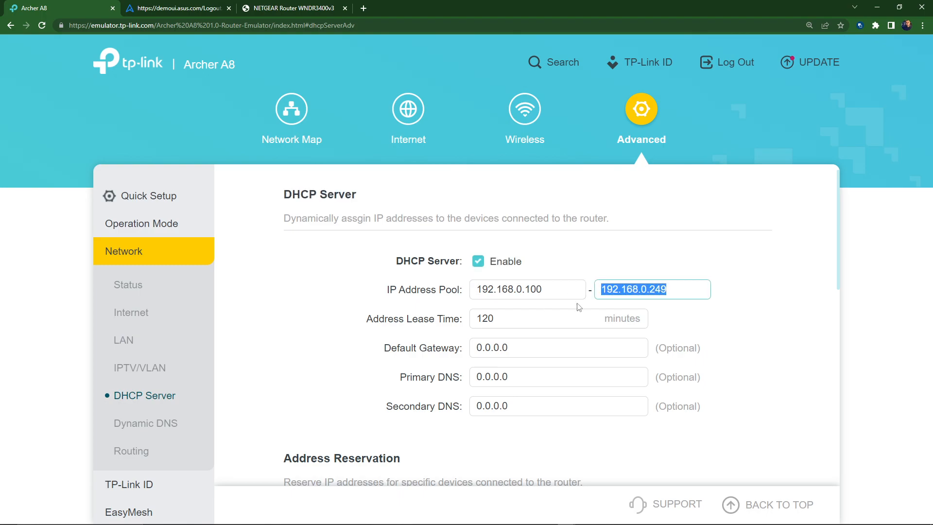
click(672, 290)
drag(671, 290, 576, 291)
click(614, 255)
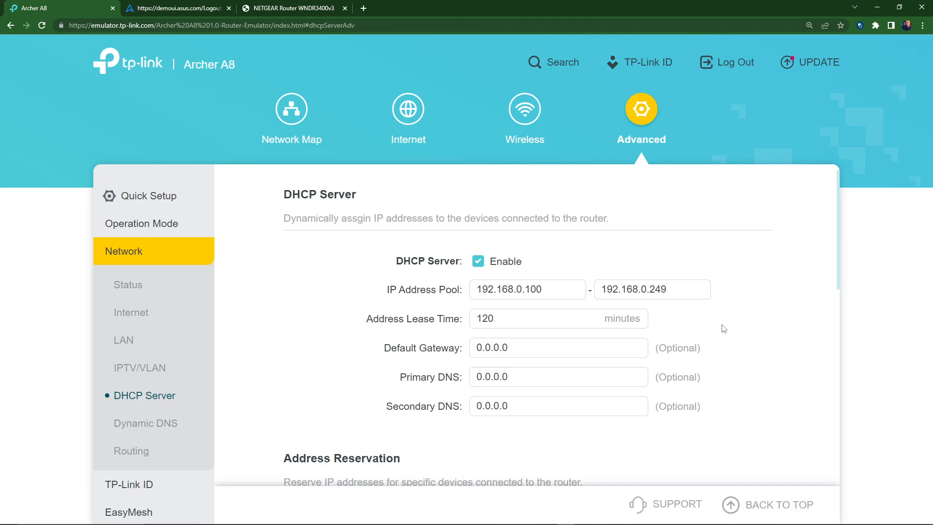
Examine the Address Lease Time field in the DHCP Server settings.
drag(497, 317, 463, 317)
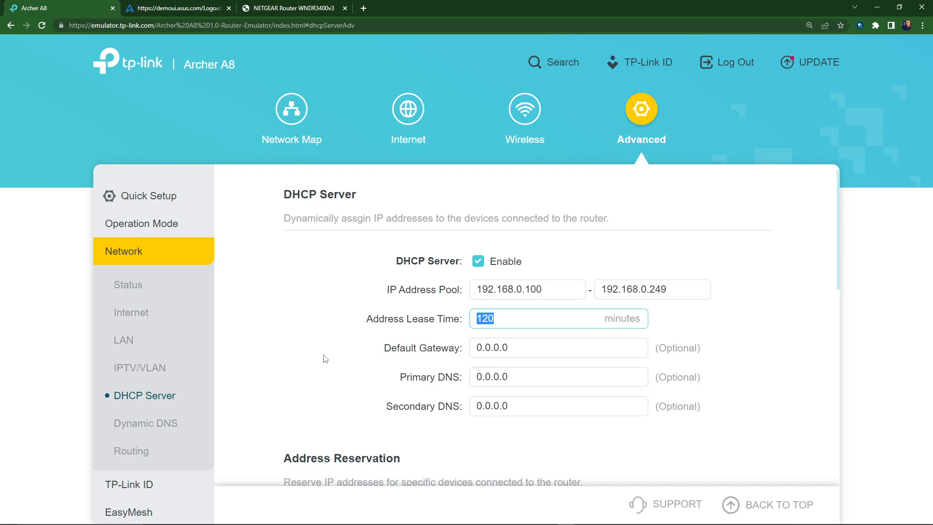
click(477, 312)
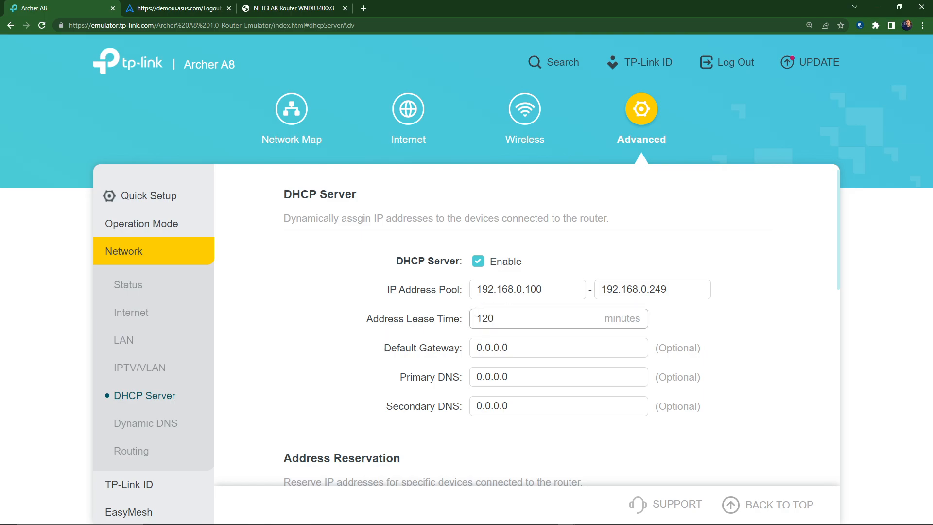
double_click(496, 322)
click(309, 348)
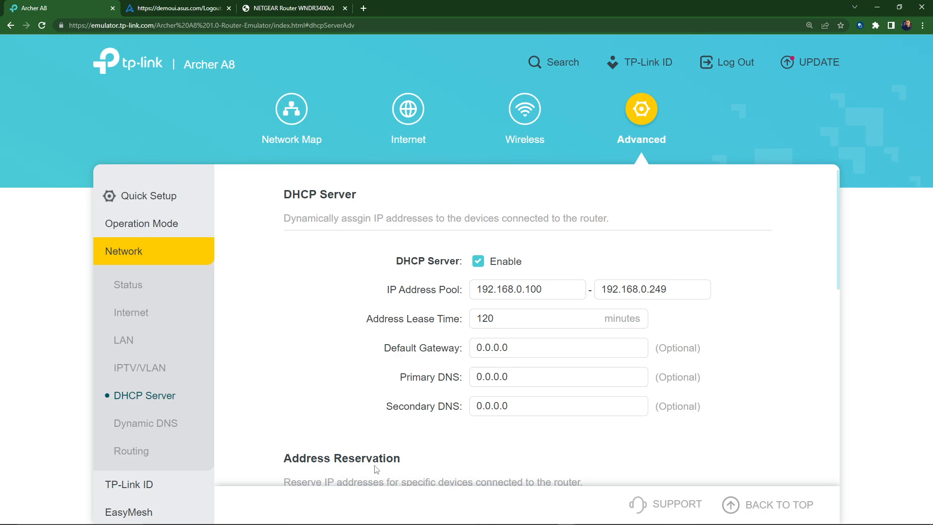
Examine the optional Default Gateway, Primary DNS and Secondary DNS fields of the DHCP server.
click(506, 349)
click(510, 378)
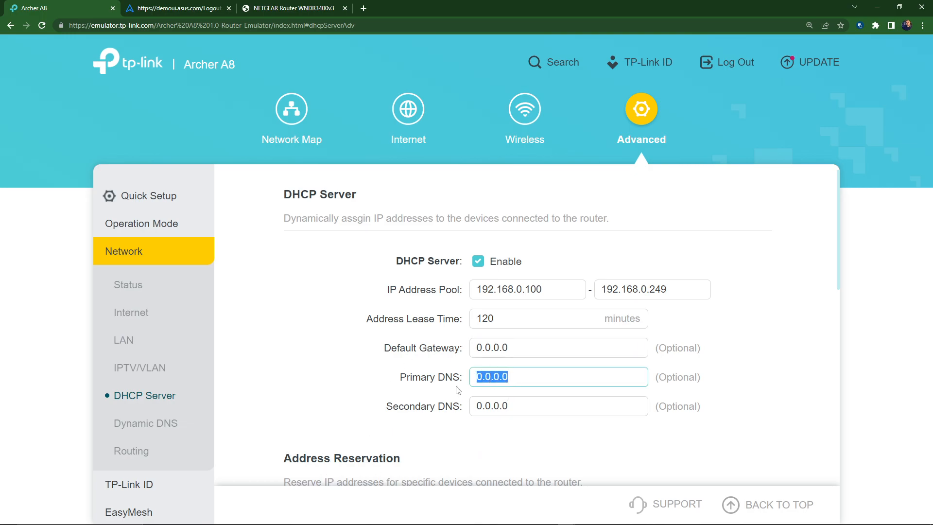
click(511, 410)
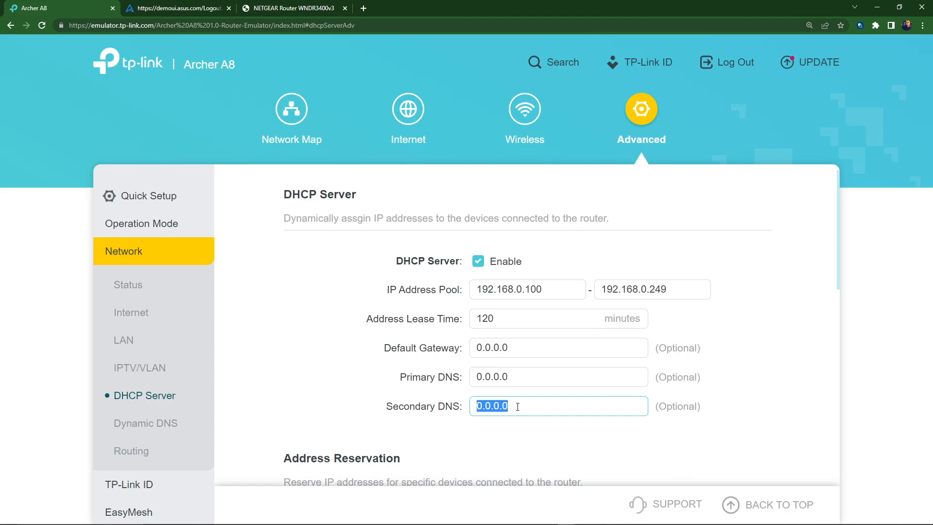
click(447, 393)
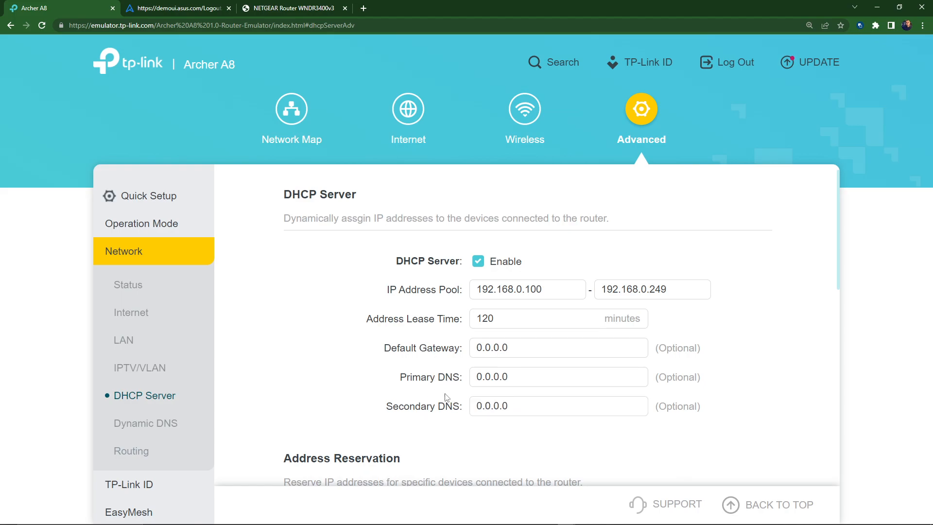
drag(510, 349, 468, 358)
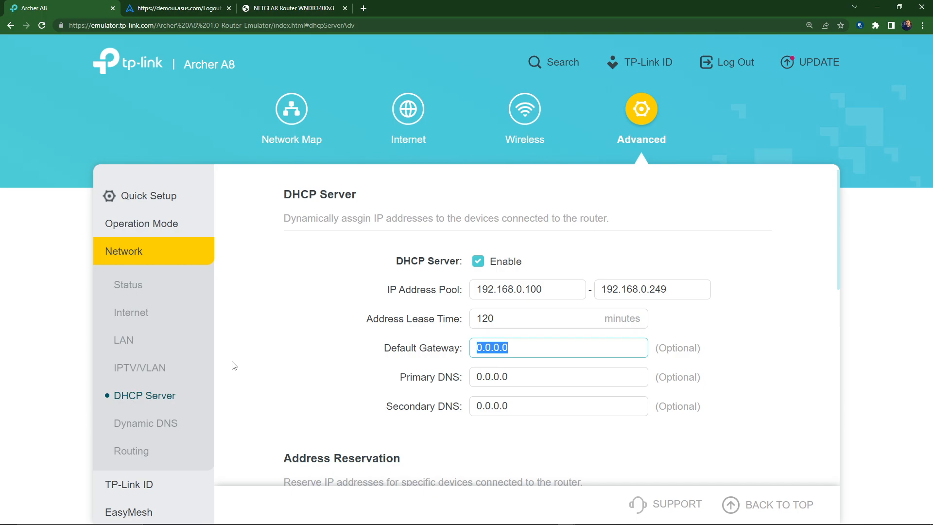
Examine the Address Reservation section and the reserved device entry's name, MAC address and IP address alongside the DHCP Server section.
scroll(359, 316, down, 5)
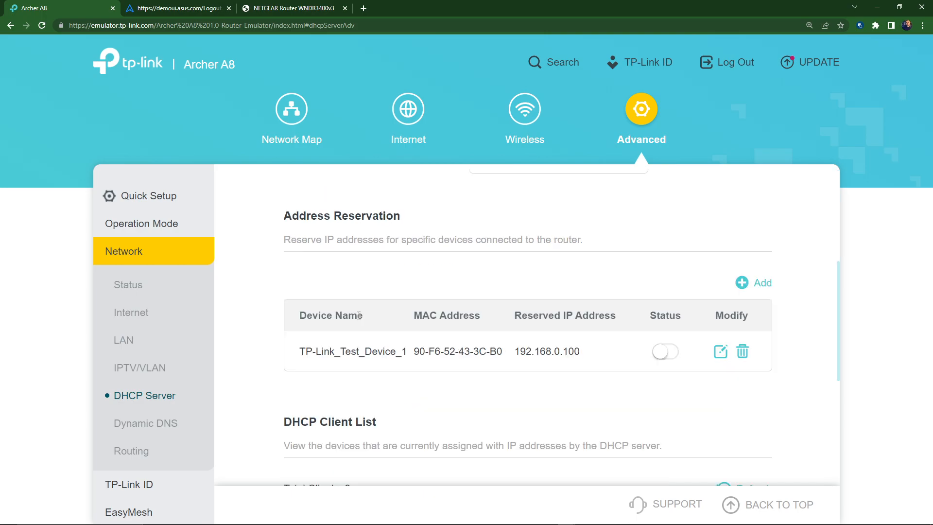
drag(409, 220, 259, 234)
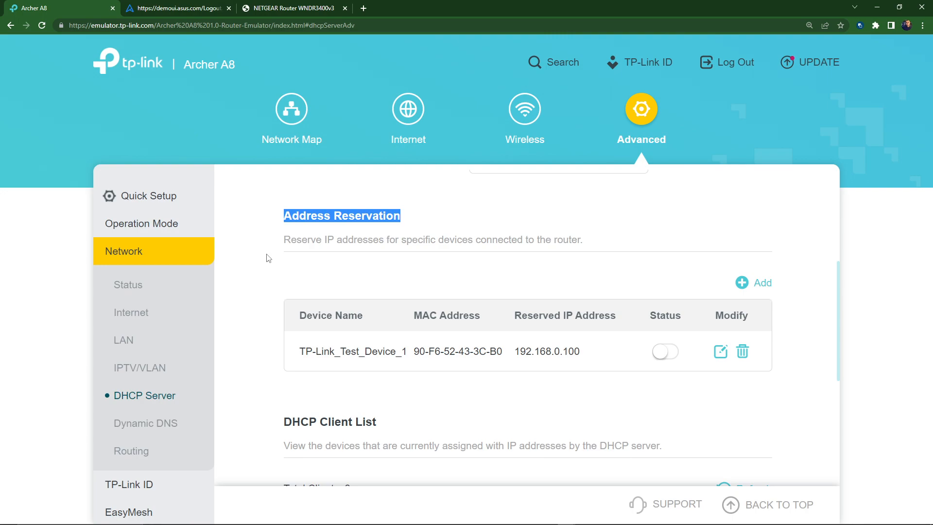
drag(587, 355, 514, 354)
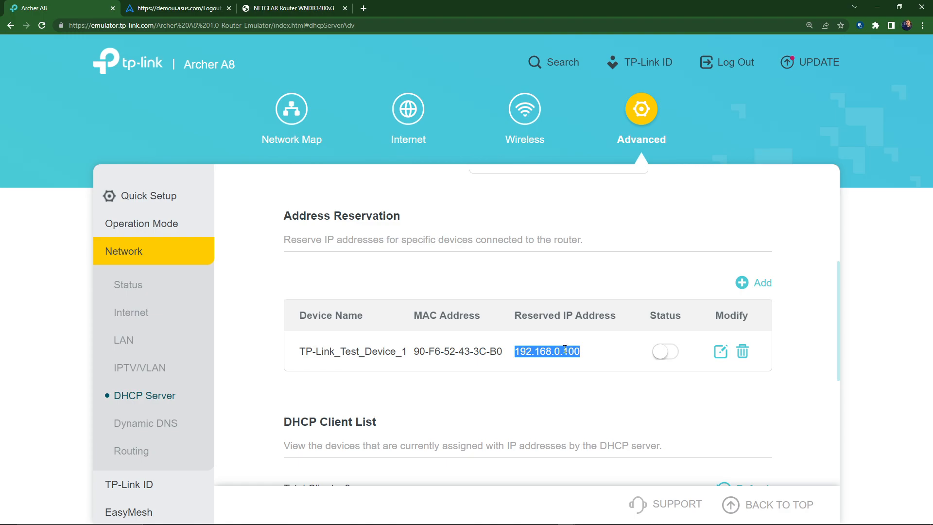
scroll(565, 350, up, 5)
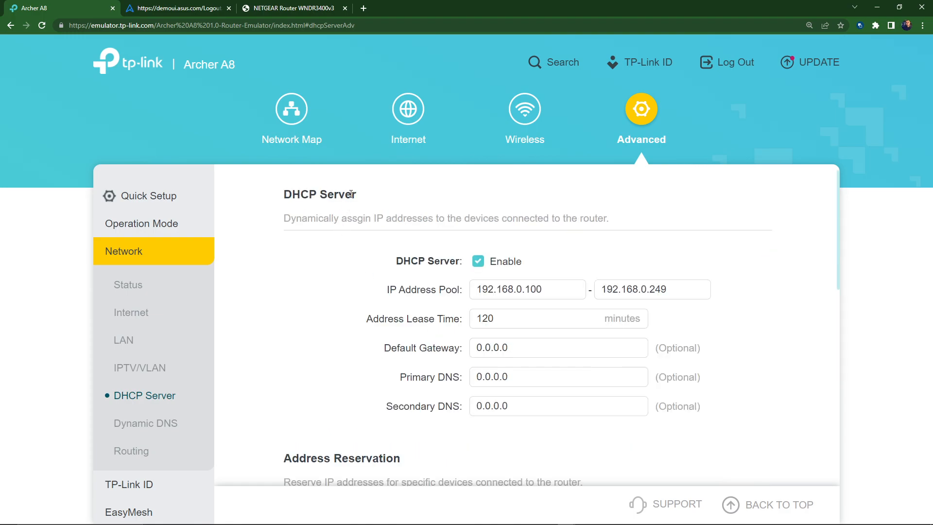
drag(362, 200, 283, 194)
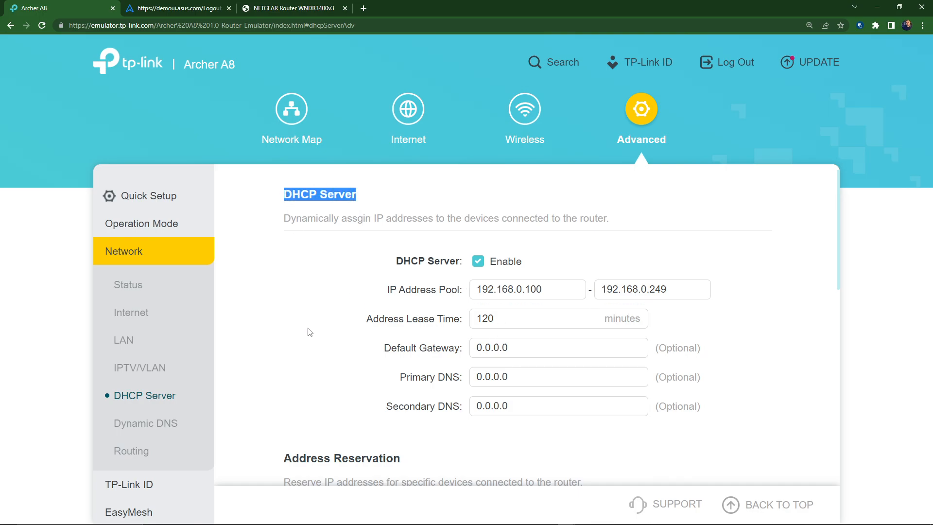
scroll(311, 332, down, 5)
drag(596, 353, 293, 344)
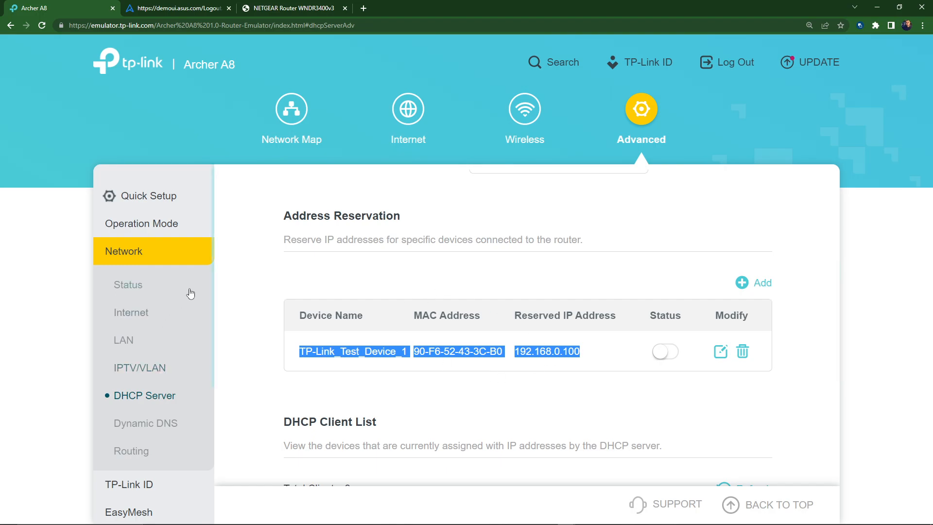
Examine the DHCP Client List with each device's name, MAC address, assigned IP address and lease time.
scroll(242, 295, down, 5)
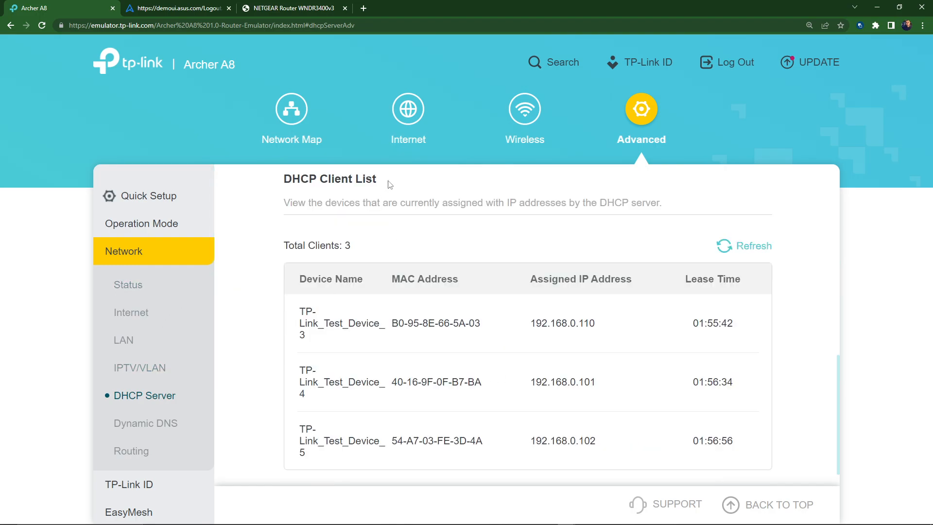
drag(389, 180, 284, 179)
drag(743, 440, 272, 330)
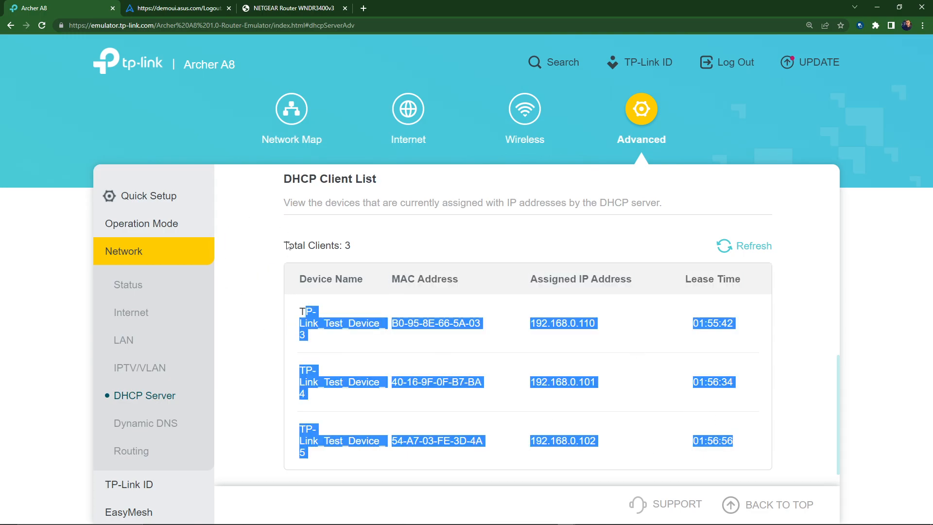
scroll(311, 446, down, 1)
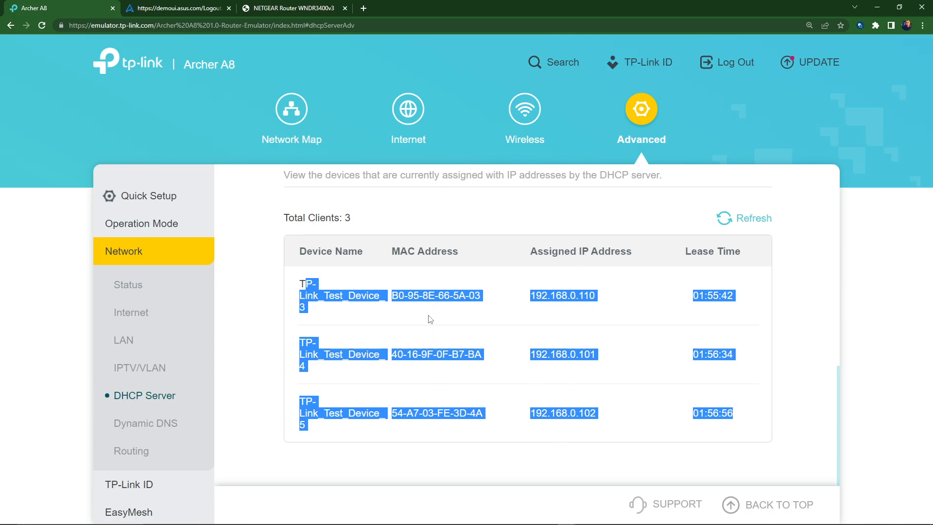
click(252, 307)
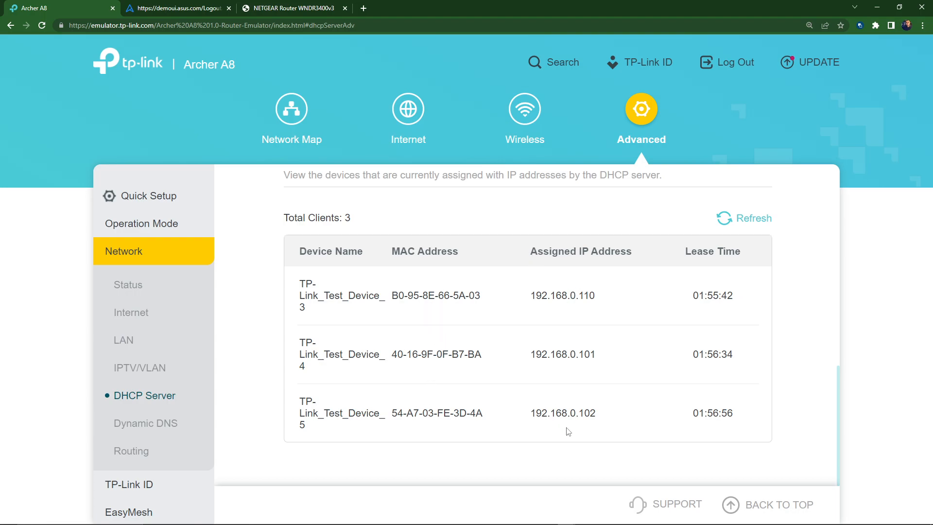
Show the Dynamic DNS settings, and examine the static routes' network destinations and default gateways in the Routing settings.
click(146, 423)
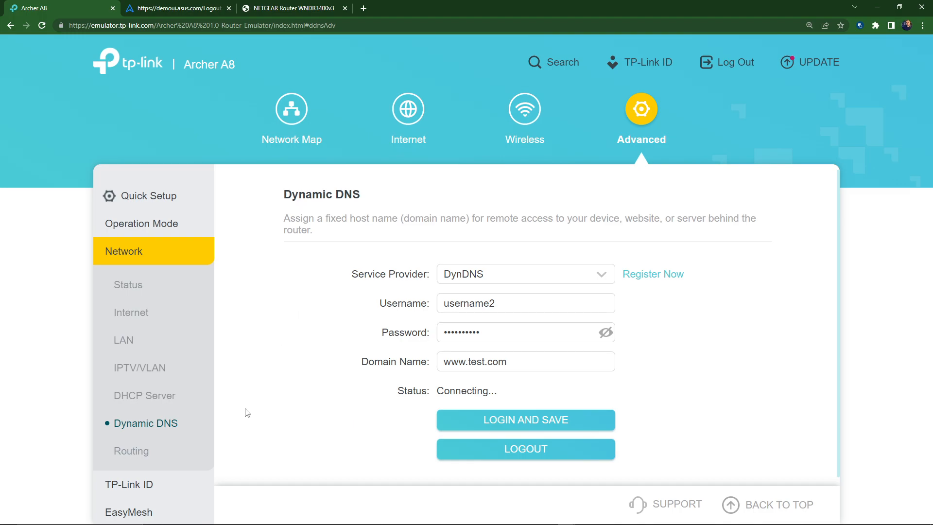
click(171, 451)
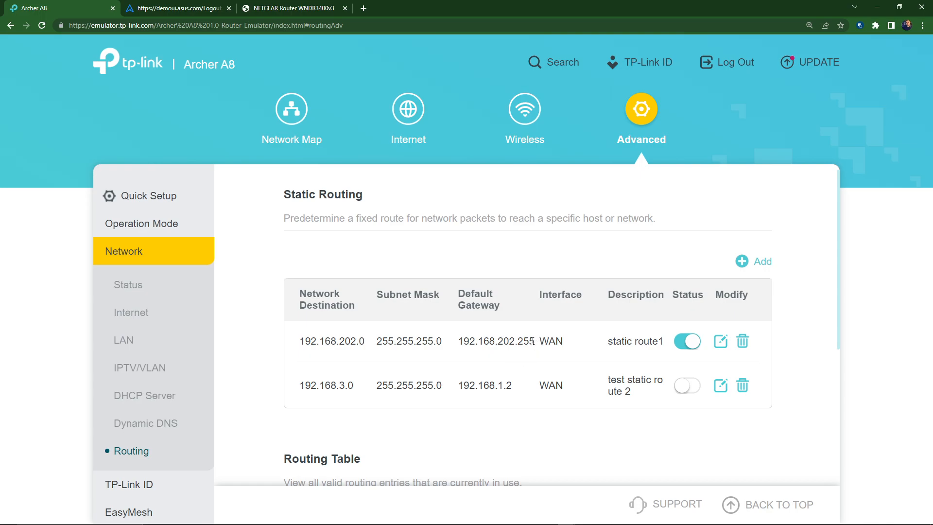
drag(529, 341, 474, 342)
drag(513, 385, 460, 385)
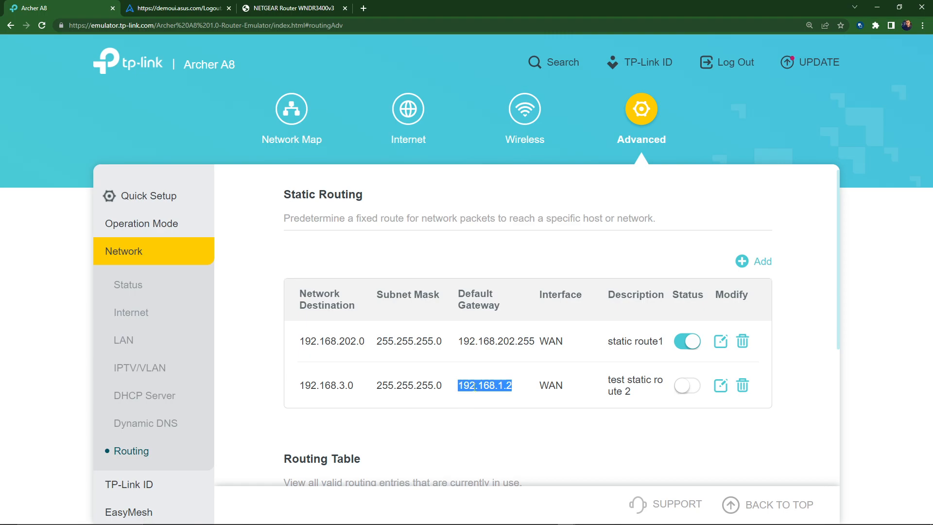
drag(361, 341, 287, 383)
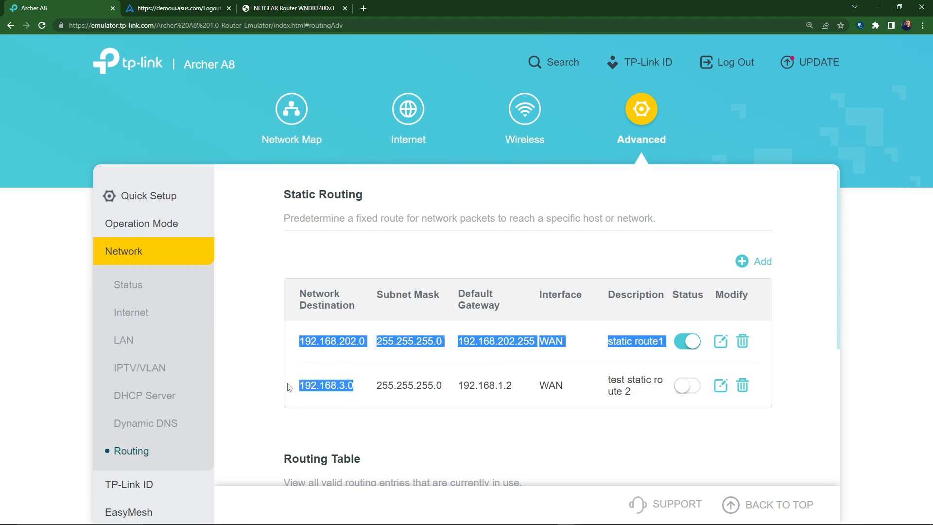
click(260, 355)
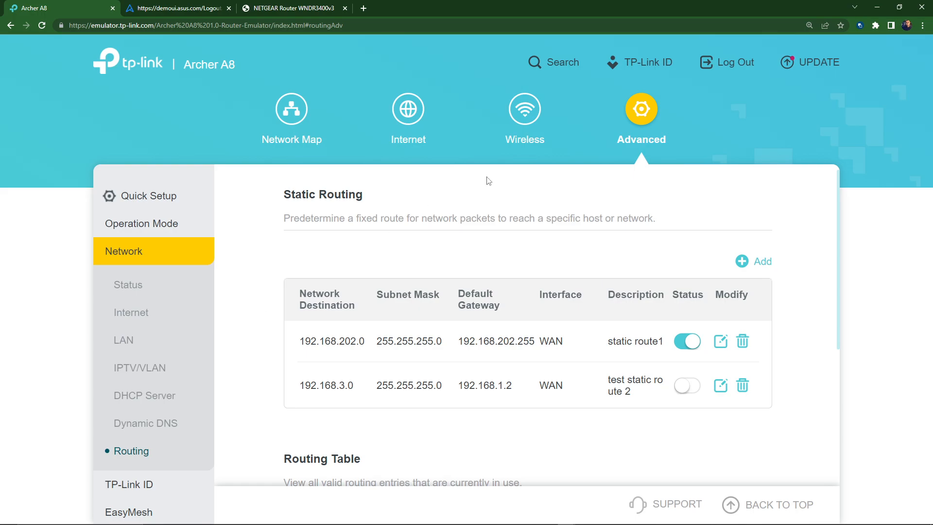
Examine the static routing description and the active entries in the Routing Table.
drag(495, 219, 457, 221)
scroll(277, 256, down, 5)
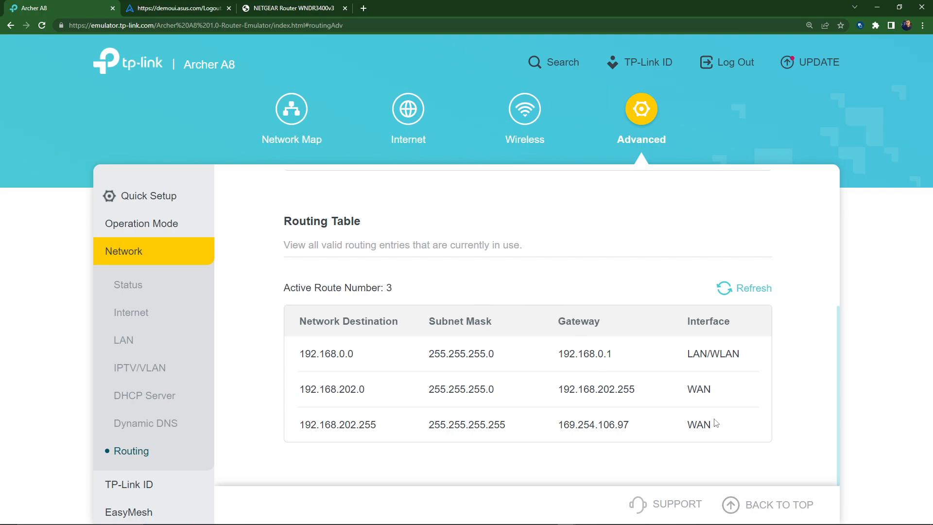
drag(718, 427, 300, 351)
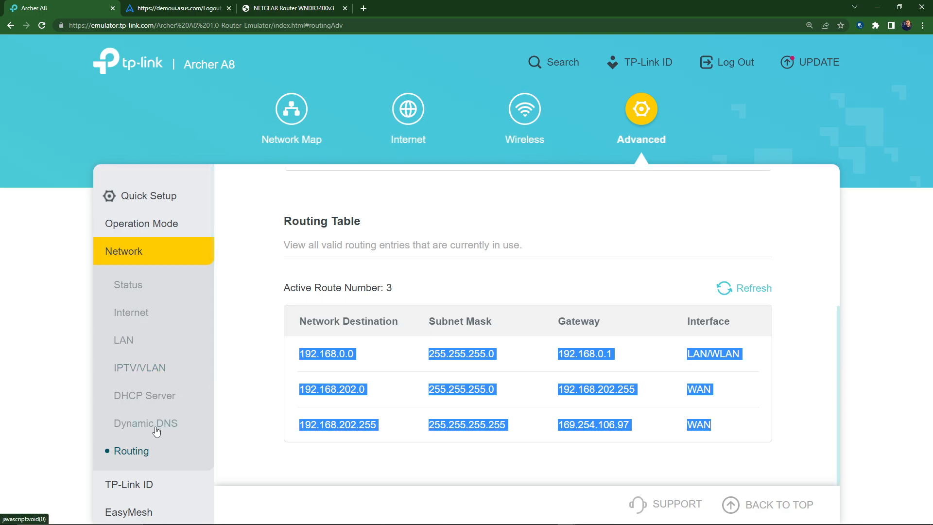
Show the TP-Link ID page, and examine the EasyMesh settings with their list of satellite devices.
scroll(126, 358, down, 4)
click(134, 264)
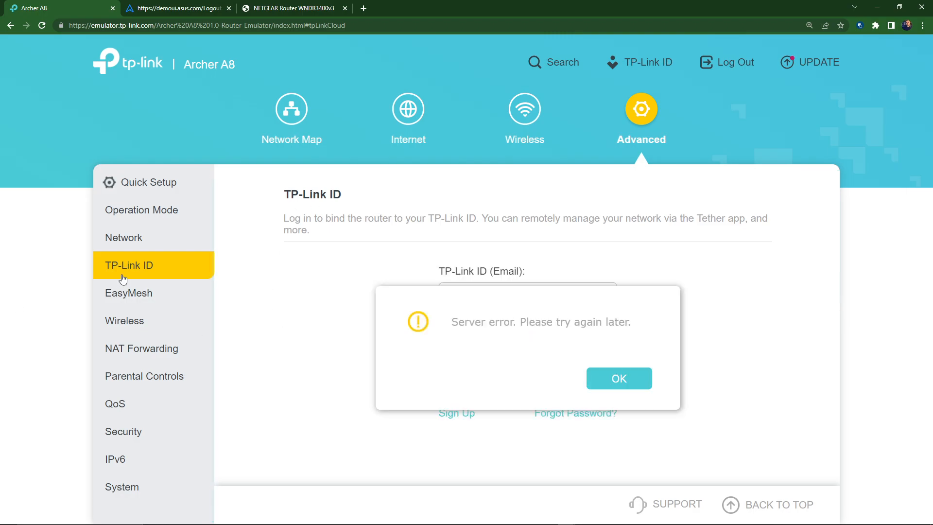
click(139, 294)
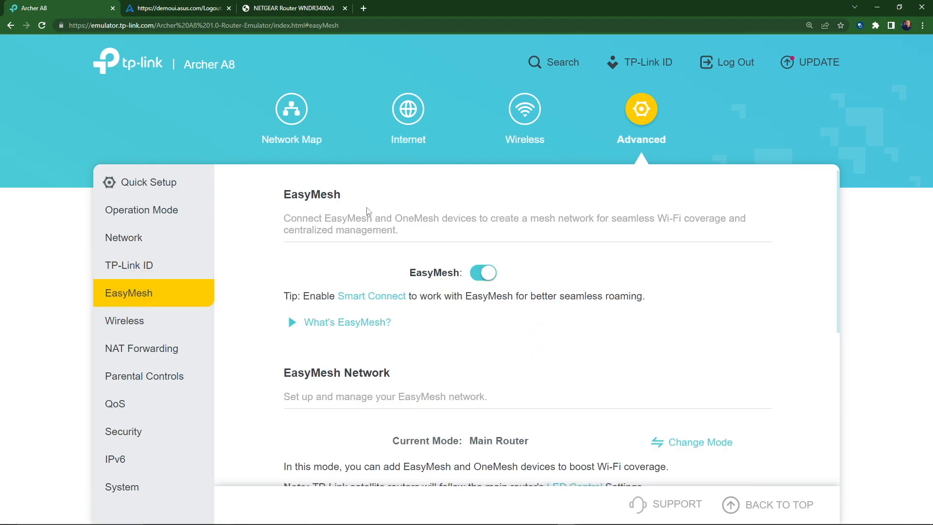
scroll(471, 364, down, 5)
scroll(471, 364, up, 5)
scroll(426, 360, down, 5)
scroll(421, 354, down, 1)
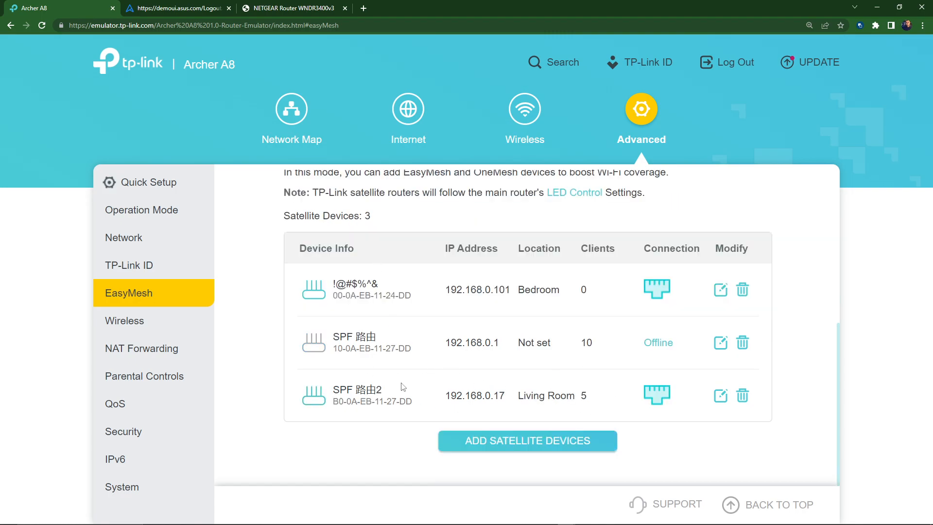
Show the advanced Wireless Settings and examine the Transmit Power options of the 2.4 GHz network.
click(140, 321)
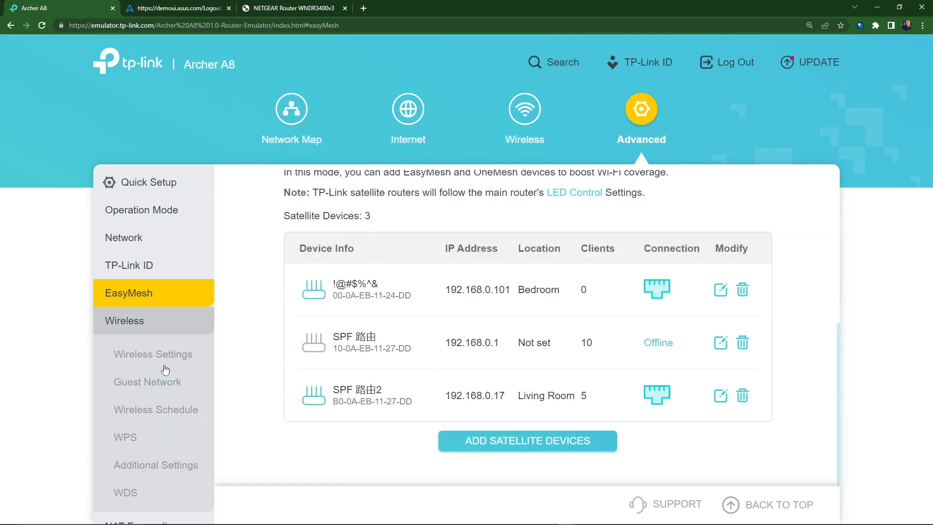
click(147, 354)
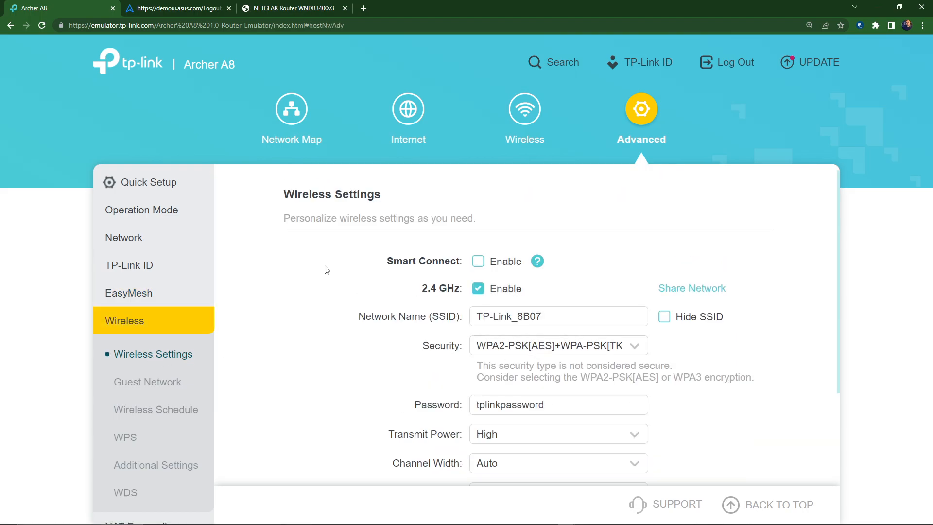
scroll(508, 267, down, 2)
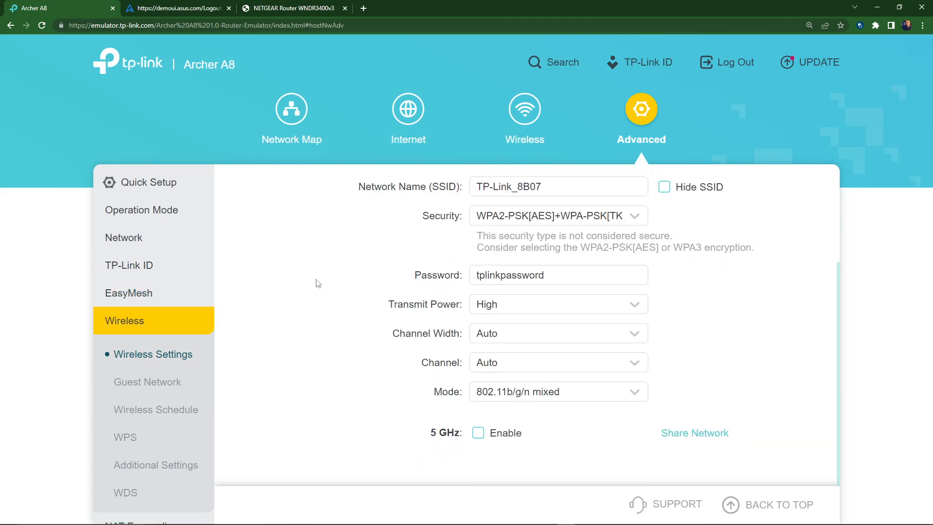
click(539, 305)
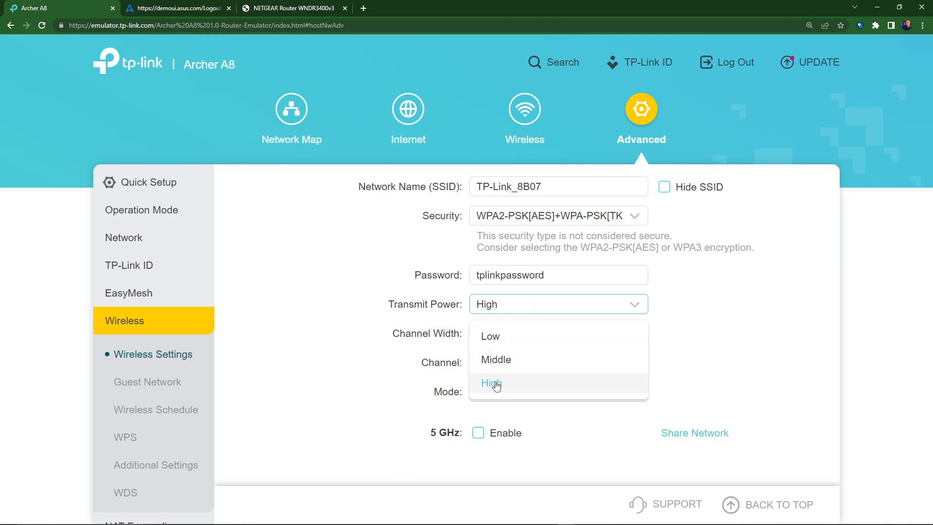
click(302, 343)
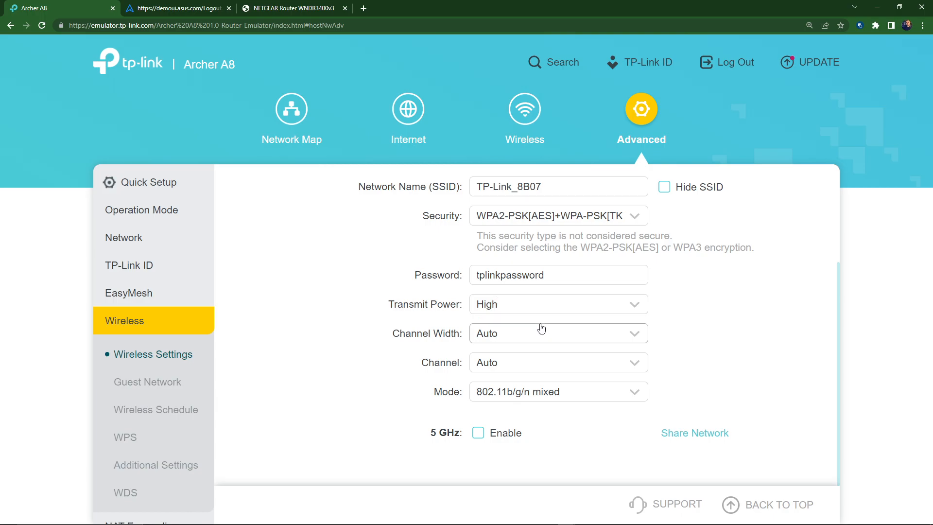
Examine the Channel Width, Channel and Mode options available for the 2.4 GHz network.
click(518, 335)
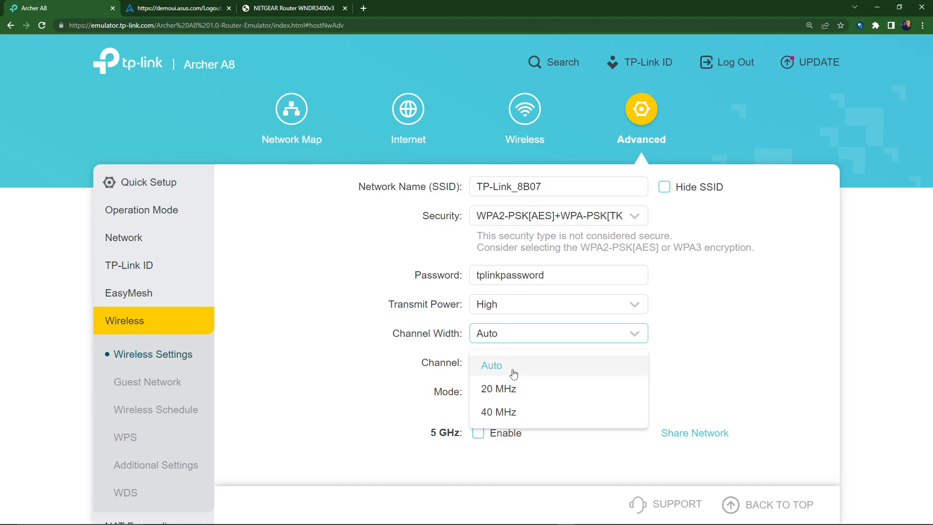
click(413, 366)
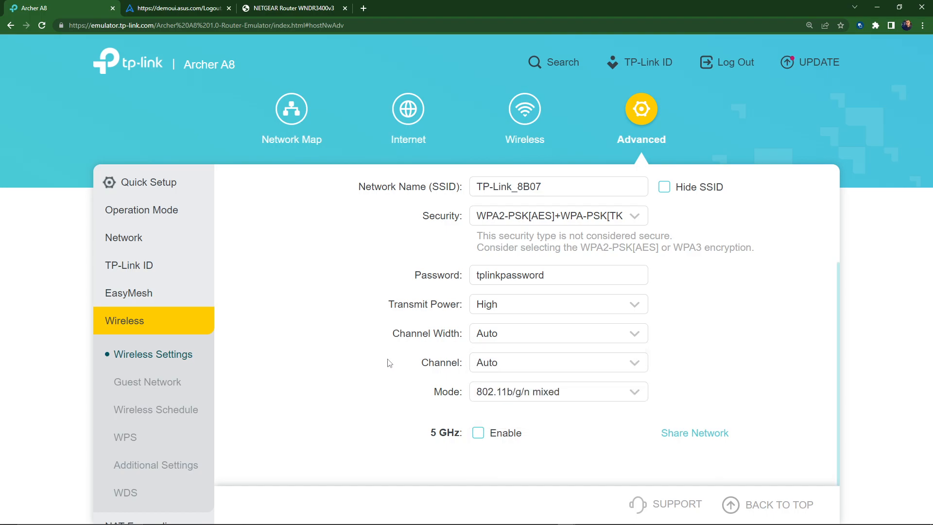
click(508, 372)
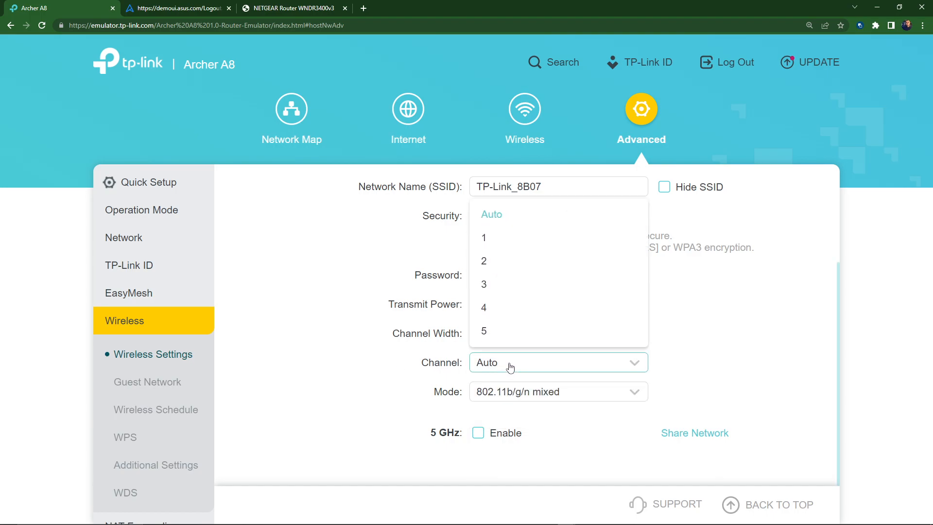
scroll(494, 304, down, 3)
scroll(515, 286, up, 3)
scroll(510, 299, down, 3)
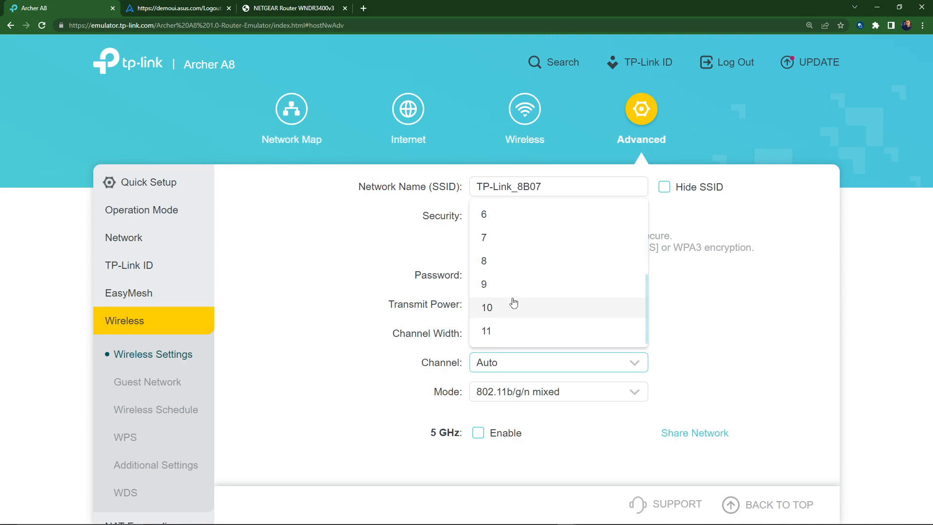
click(350, 377)
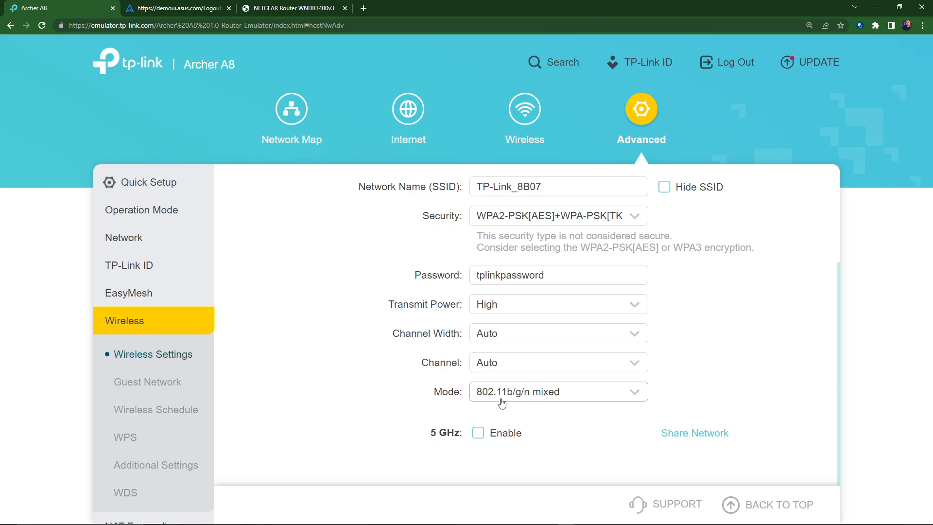
click(630, 398)
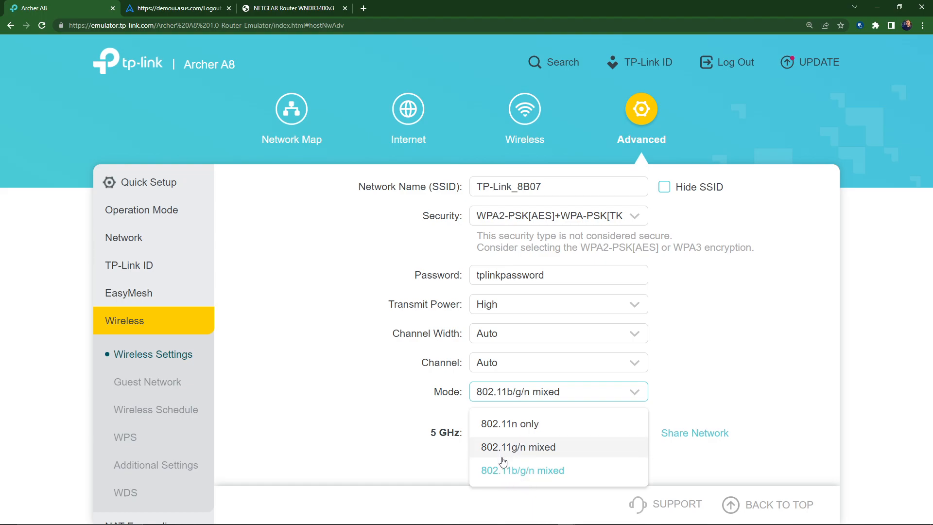
click(358, 410)
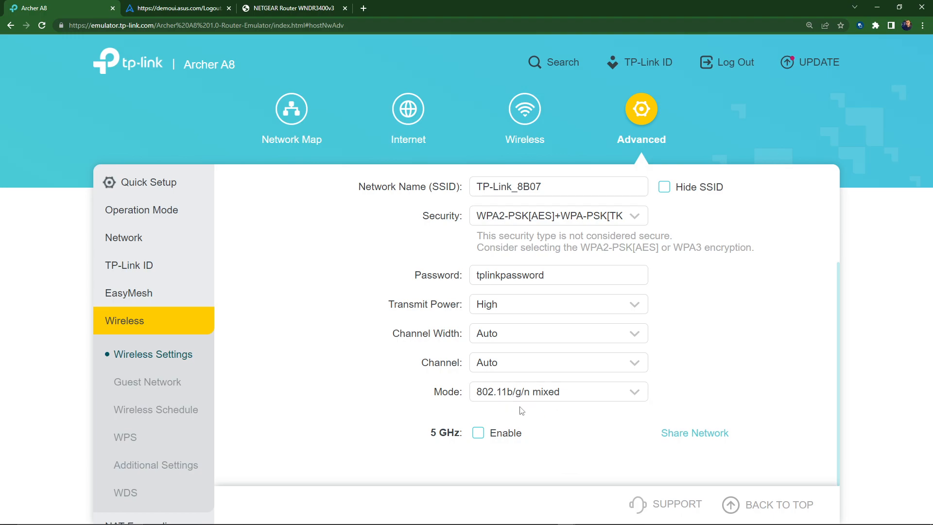
Enable the 5 GHz network and show its settings down to MU-MIMO.
click(478, 432)
scroll(360, 352, down, 5)
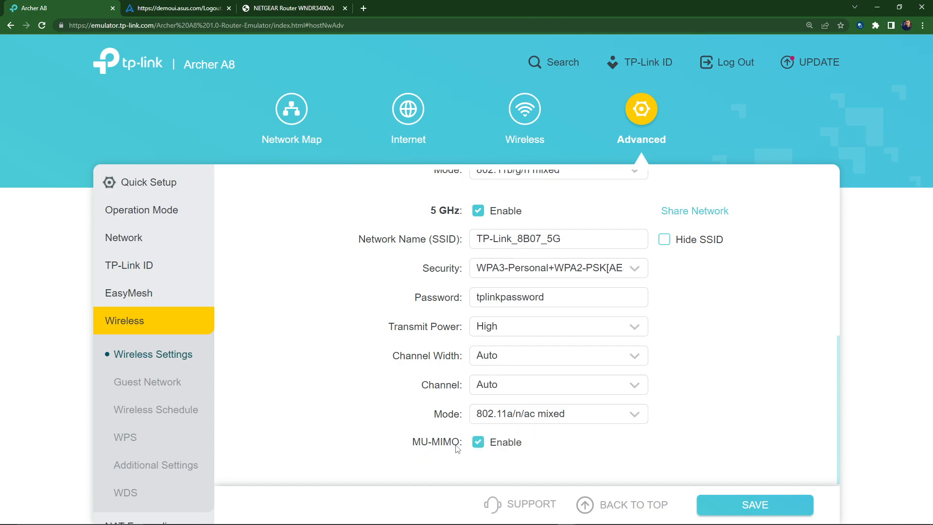
Copy the MU-MIMO setting's name and search the web for it in a new browser tab.
drag(457, 443, 382, 442)
key(ctrl+c)
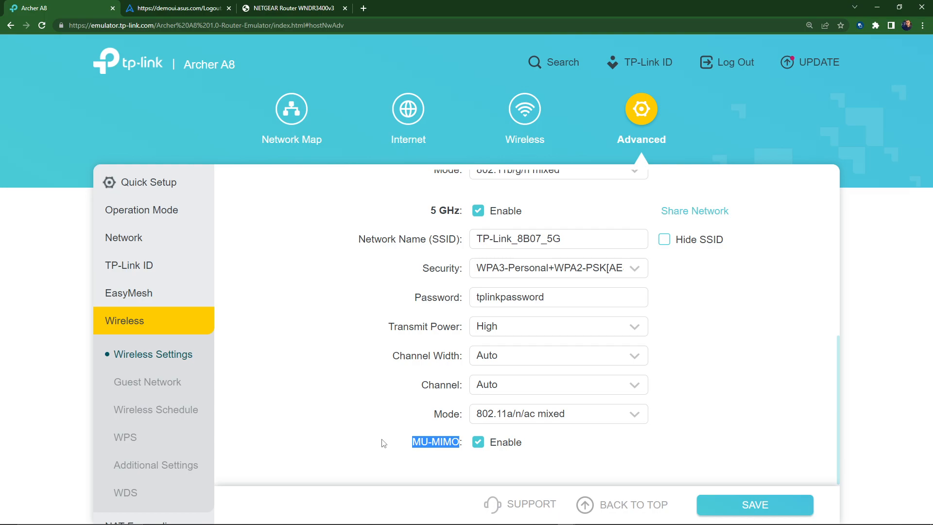
click(364, 8)
key(ctrl+v)
key(Return)
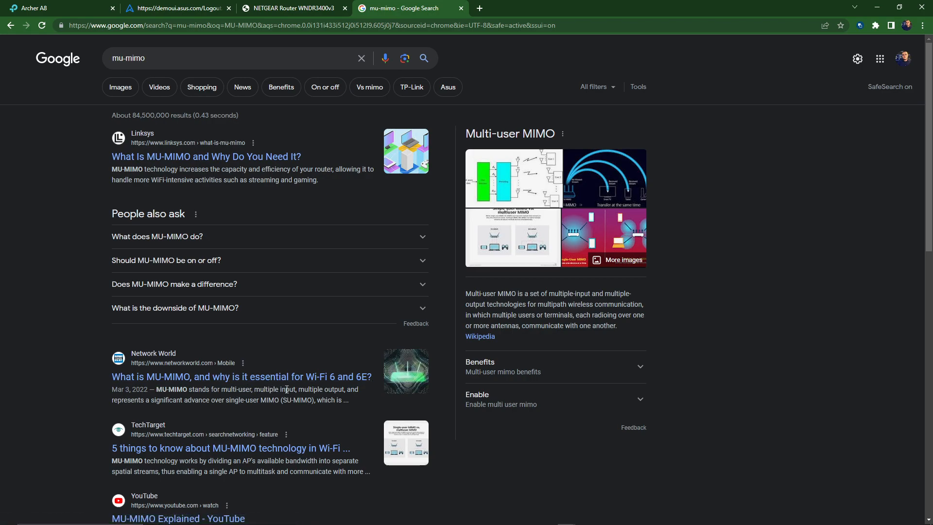
Return to the Archer A8 page and review the 2.4 GHz and 5 GHz wireless settings.
click(56, 7)
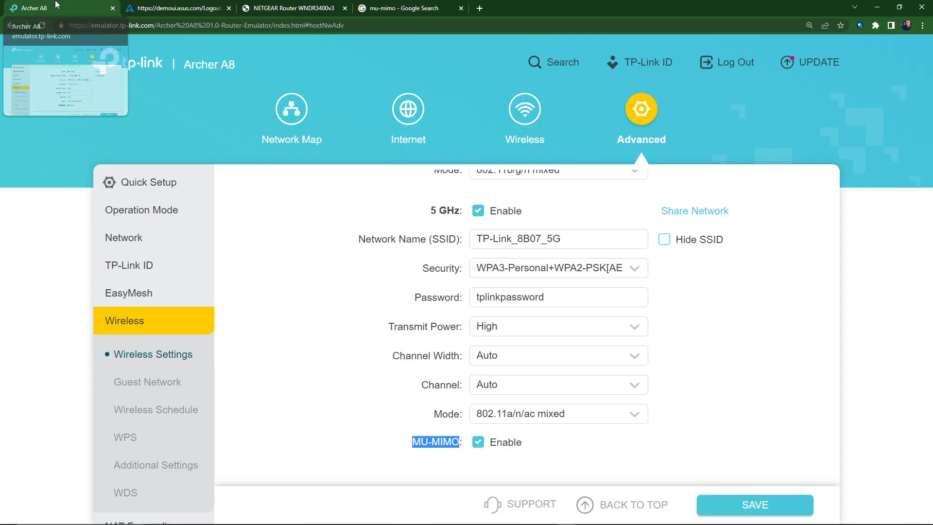
click(504, 461)
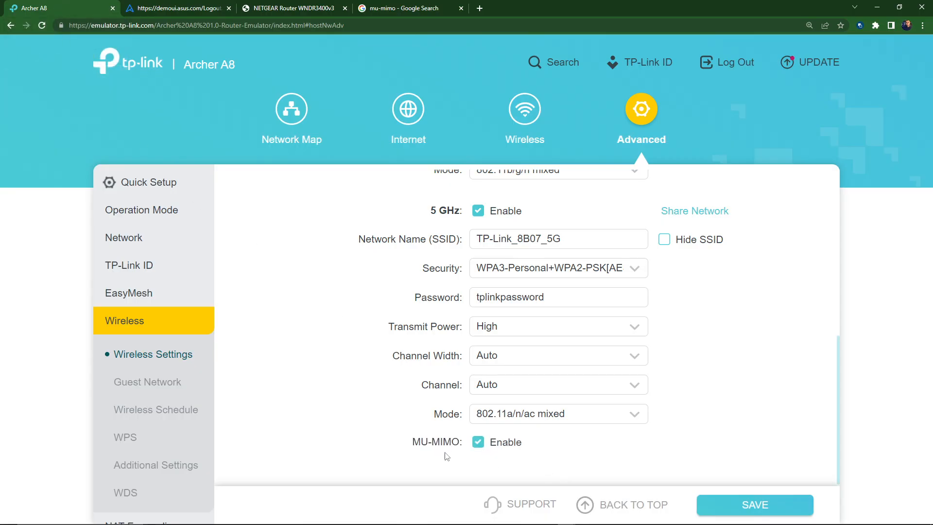
scroll(534, 439, up, 5)
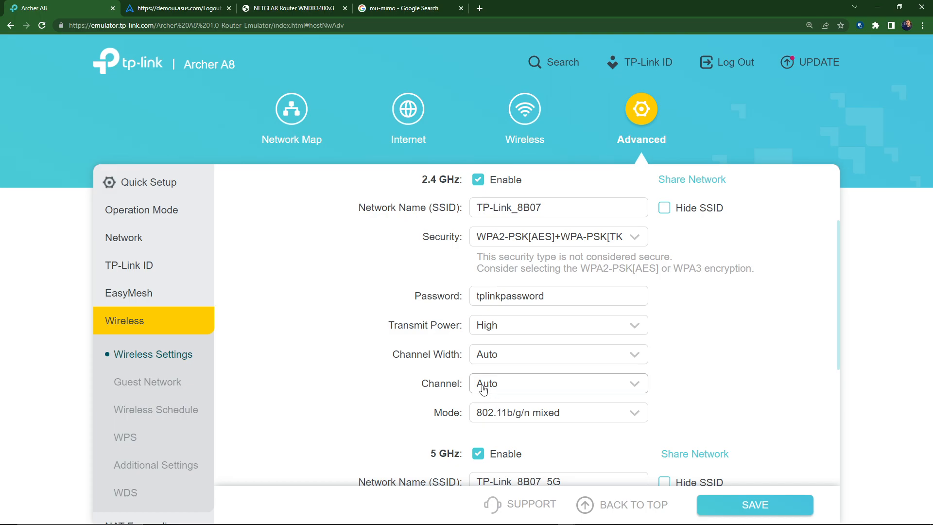
scroll(483, 384, down, 5)
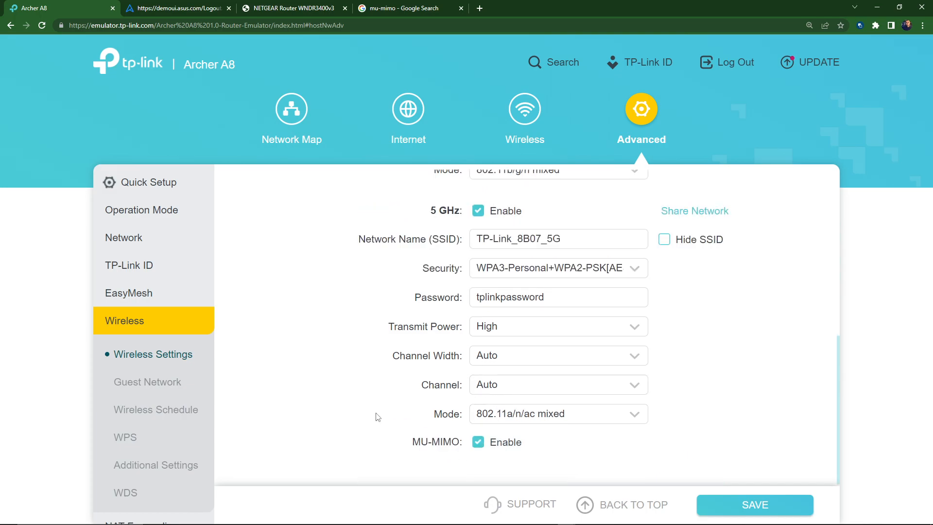
Show the advanced Guest Network settings and examine the Guest Permissions options.
click(155, 383)
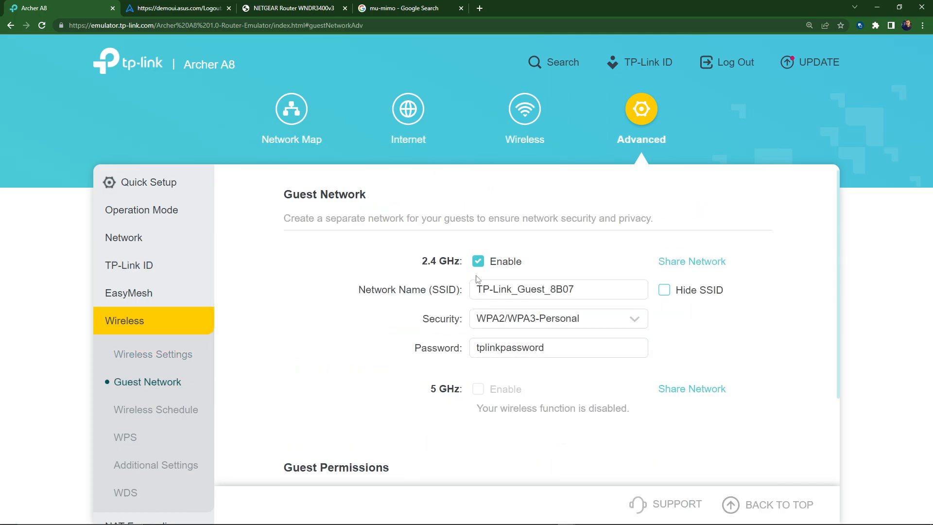
scroll(478, 278, down, 3)
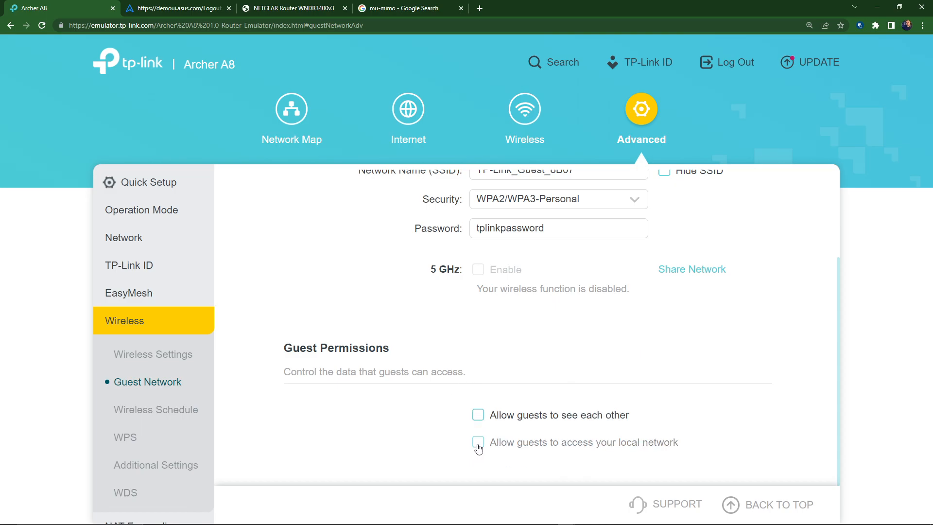
Toggle the guest permissions for seeing each other and for accessing the local network on and off again.
click(478, 414)
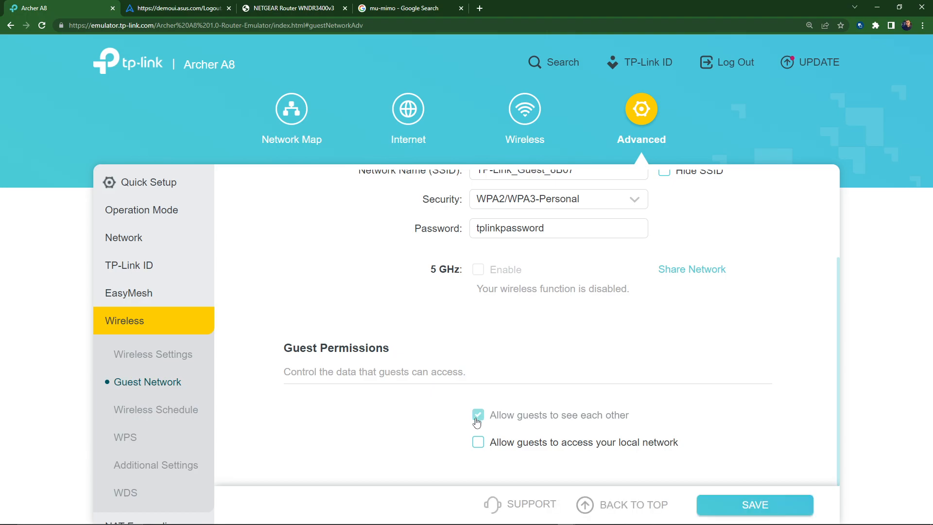
click(478, 414)
click(477, 442)
click(477, 448)
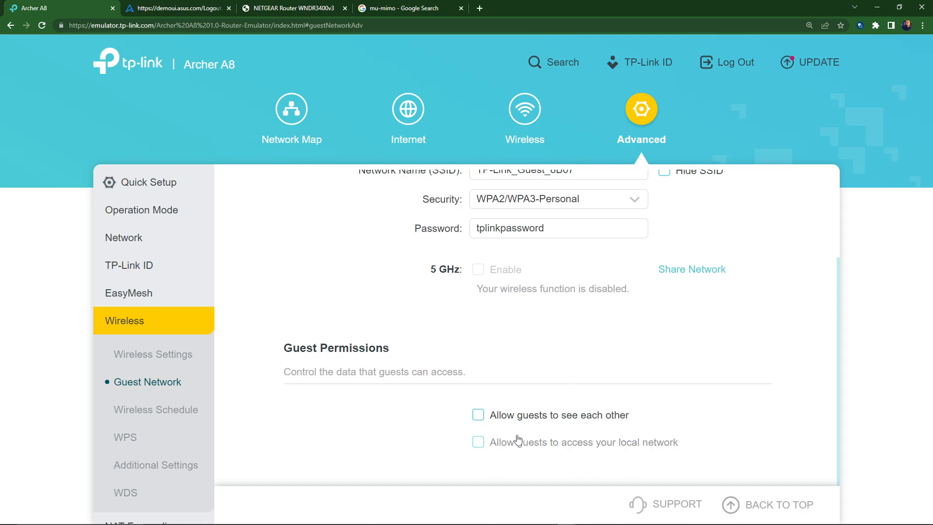
scroll(414, 435, up, 3)
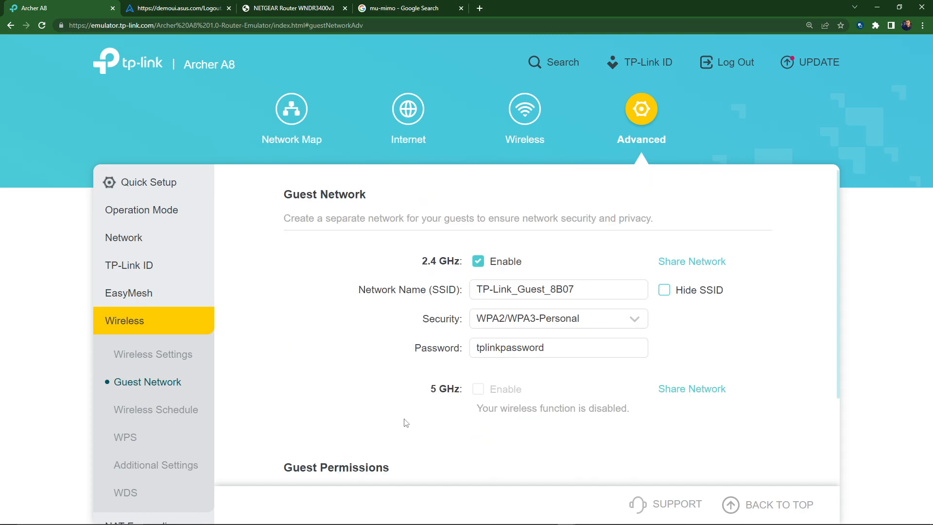
scroll(407, 422, down, 3)
drag(394, 349, 253, 358)
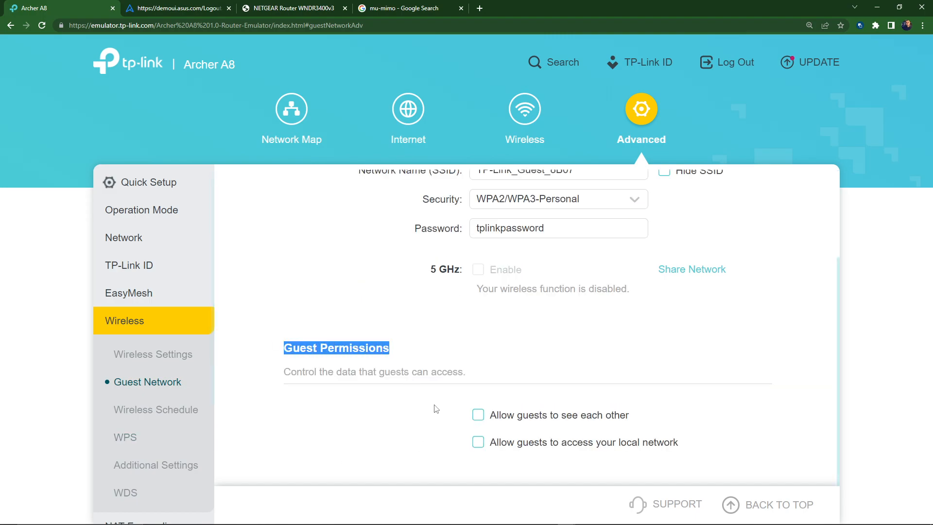
click(478, 414)
click(478, 441)
click(479, 414)
click(478, 442)
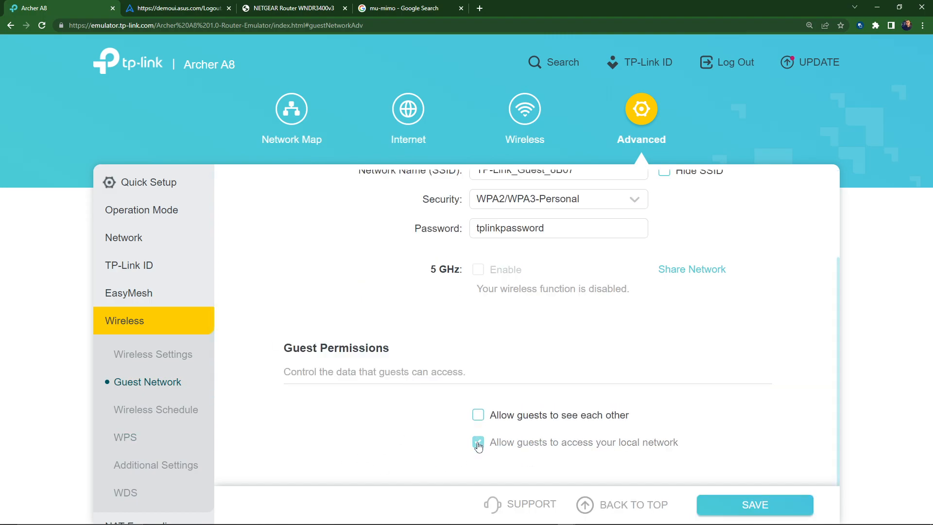
Show the Wireless Schedule settings, enable the schedule to view its off-time entries, and disable it again.
click(184, 414)
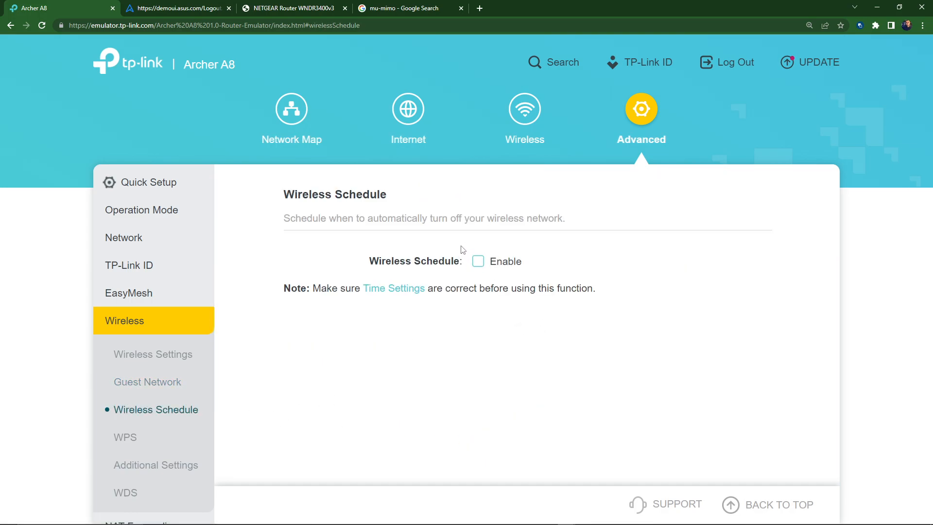
click(479, 263)
scroll(428, 384, down, 1)
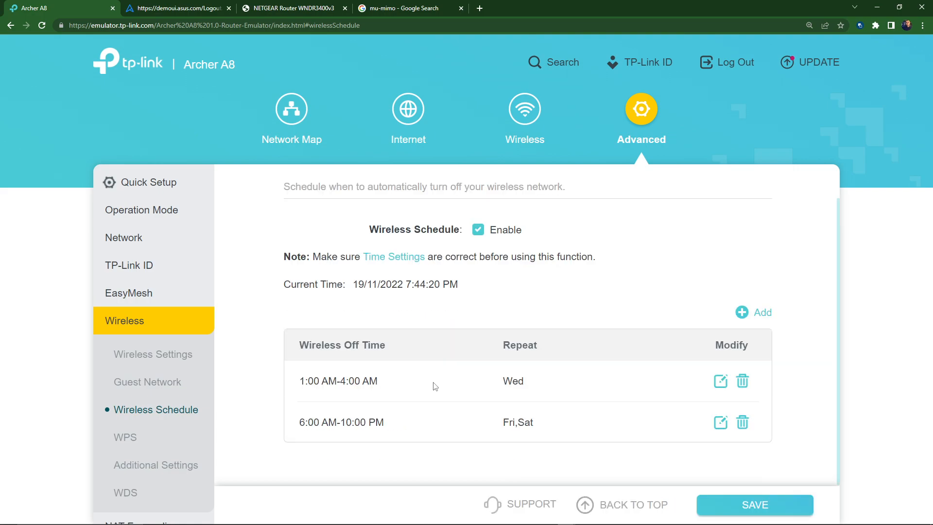
scroll(450, 391, up, 1)
click(478, 261)
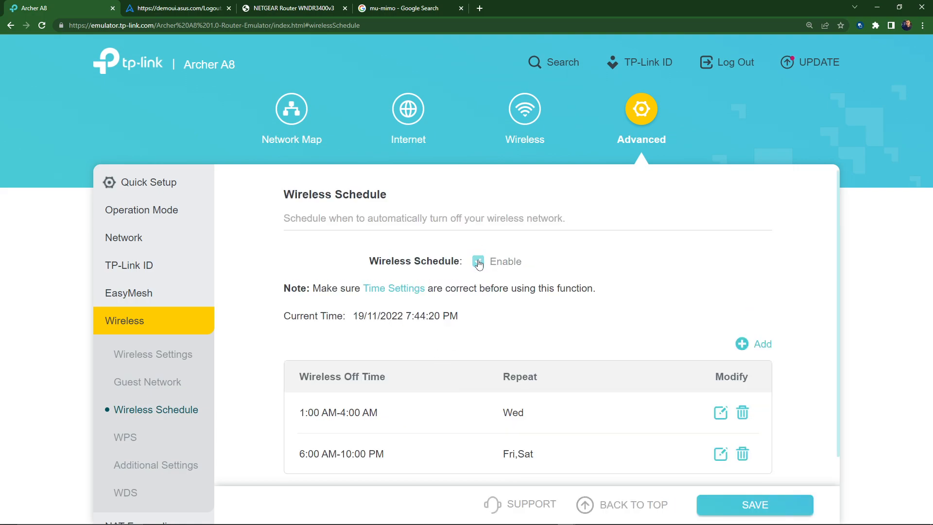
click(479, 262)
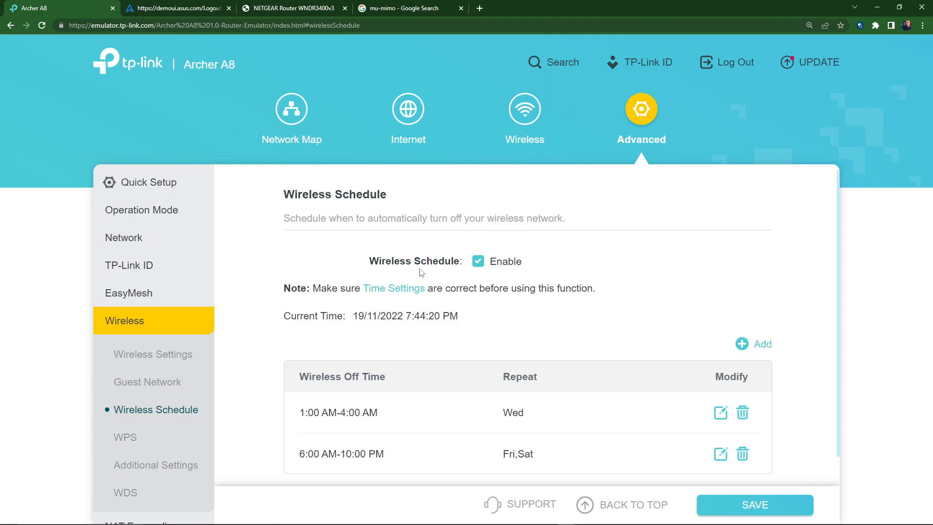
click(478, 267)
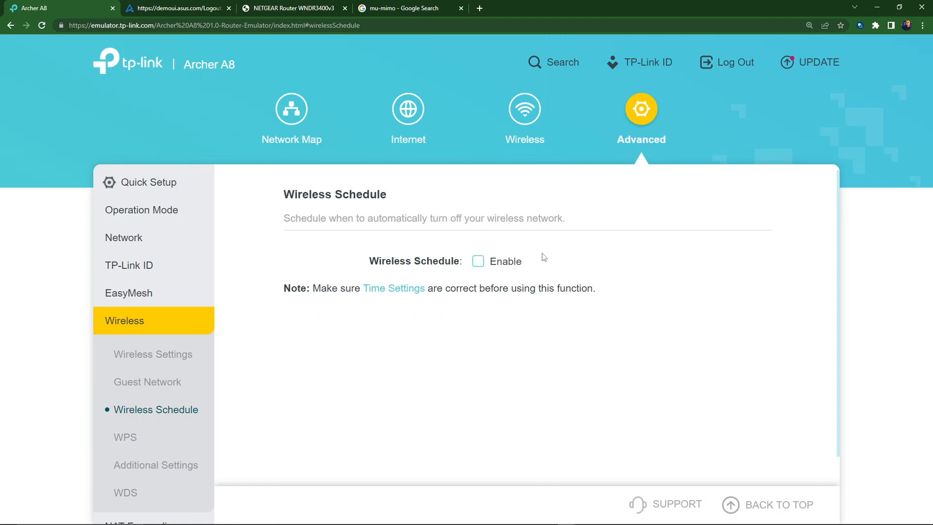
Show the WPS settings, review the PIN and button connection methods, and try the WPS switch.
click(133, 445)
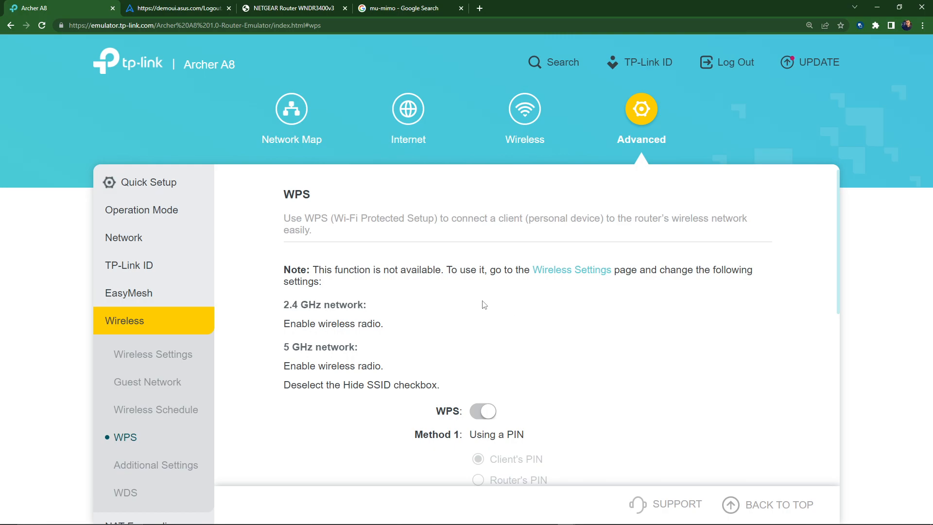
scroll(457, 317, down, 5)
scroll(416, 330, up, 5)
scroll(457, 298, down, 5)
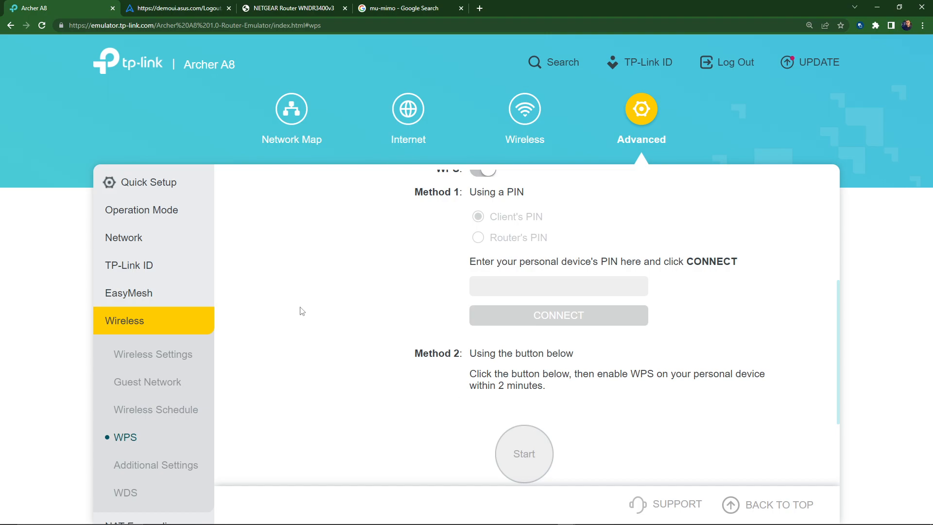
scroll(287, 304, up, 5)
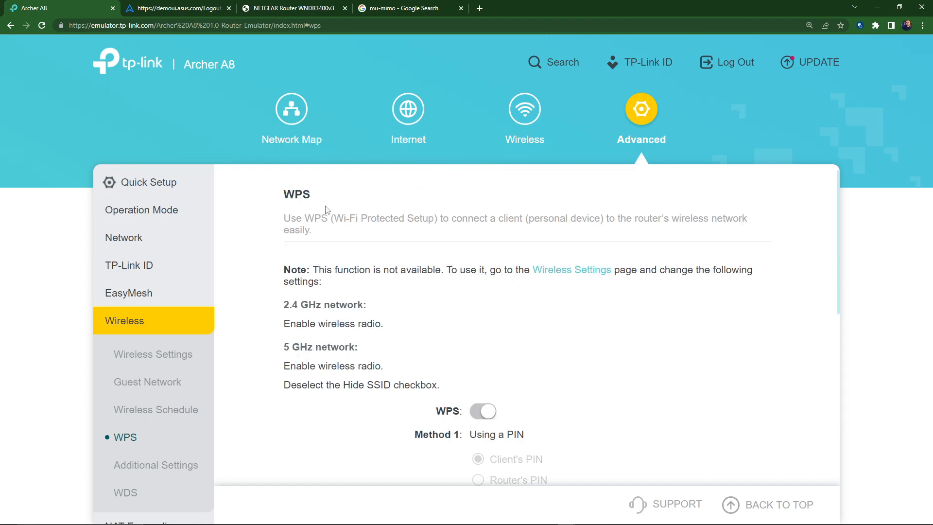
drag(320, 204, 276, 195)
click(492, 411)
scroll(377, 312, down, 5)
Show the wireless Additional Settings and review the options from WMM down to Group Key Update Period.
click(155, 465)
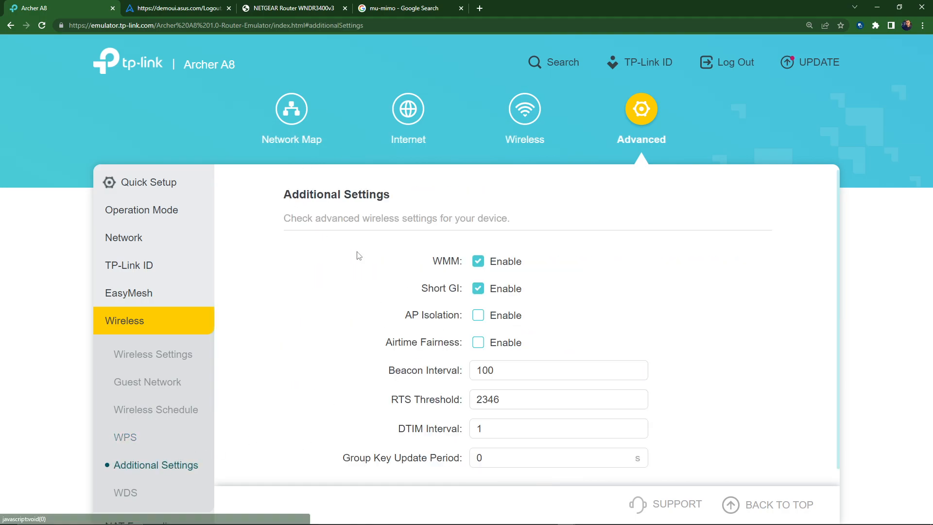
scroll(164, 428, down, 4)
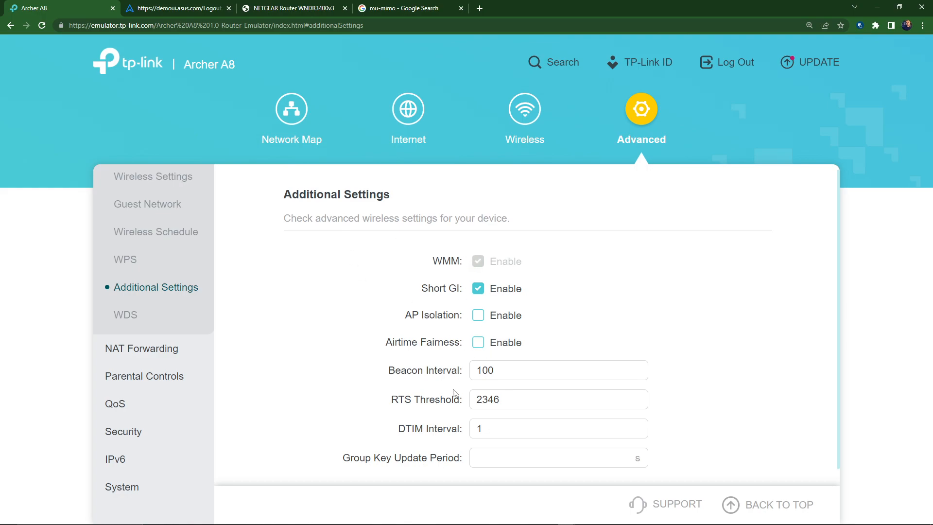
scroll(451, 396, down, 1)
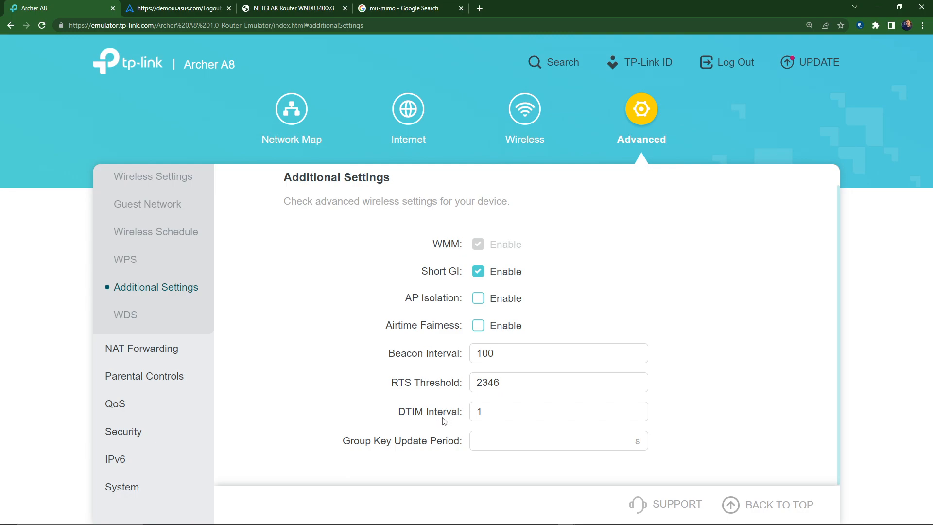
scroll(443, 371, up, 1)
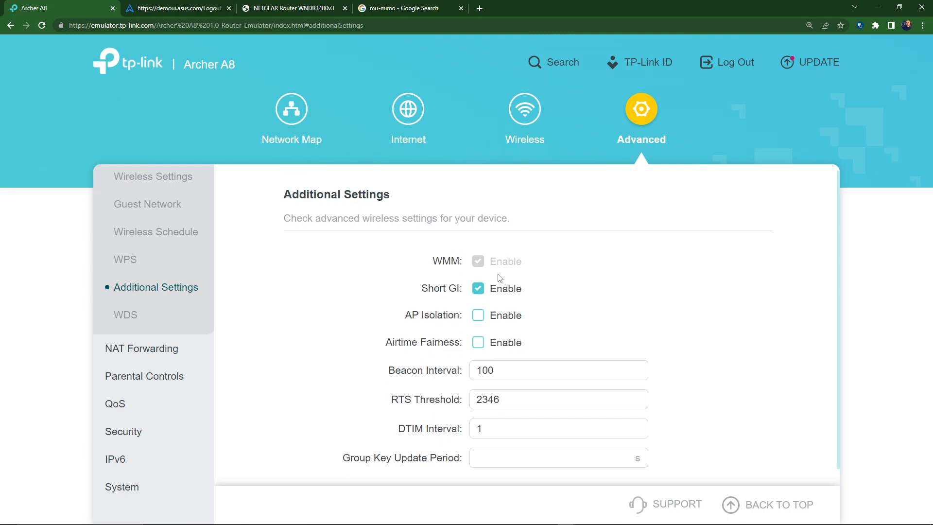
scroll(554, 293, down, 1)
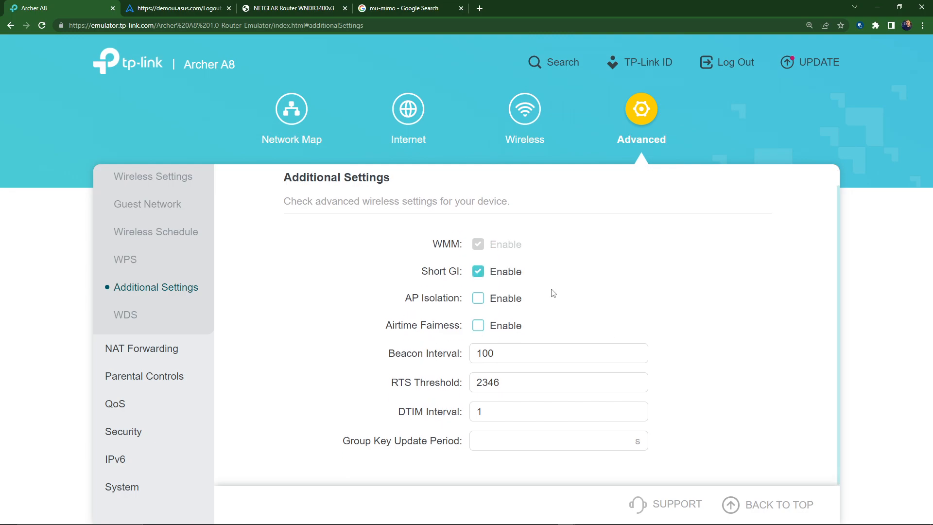
scroll(553, 293, up, 1)
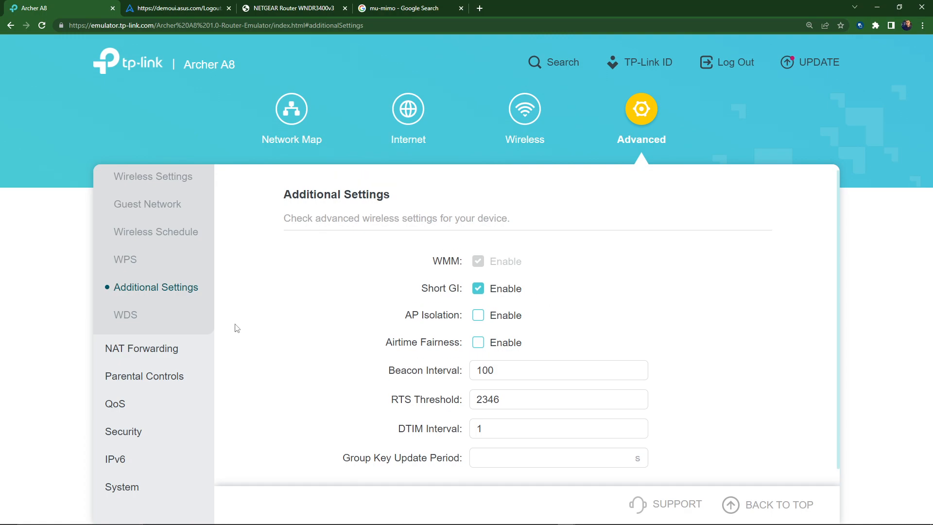
Show the WDS settings and review the bridging options for the 2.4 GHz and 5 GHz bands.
click(125, 315)
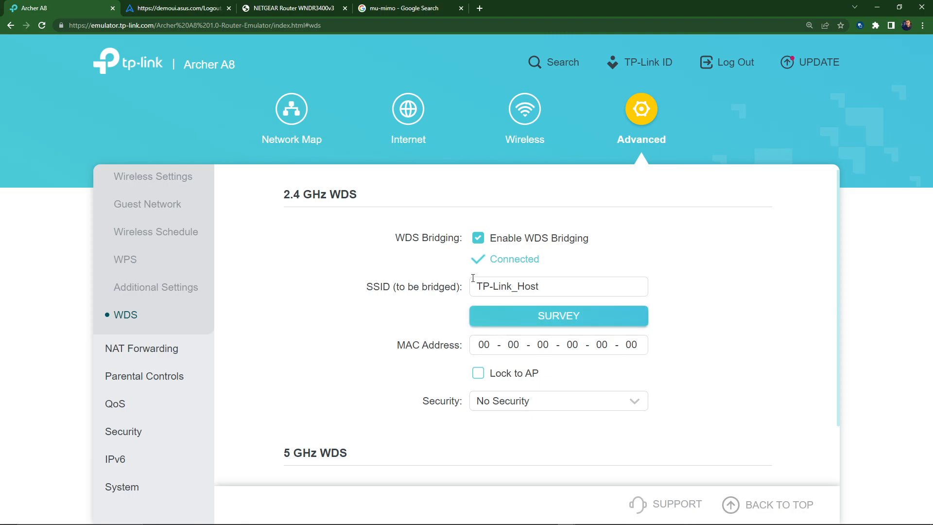
scroll(321, 228, down, 2)
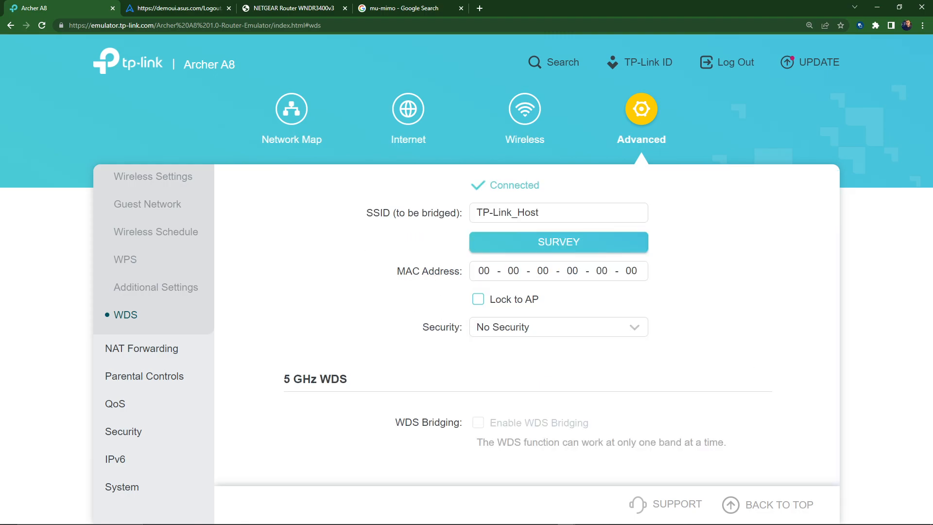
scroll(527, 321, up, 2)
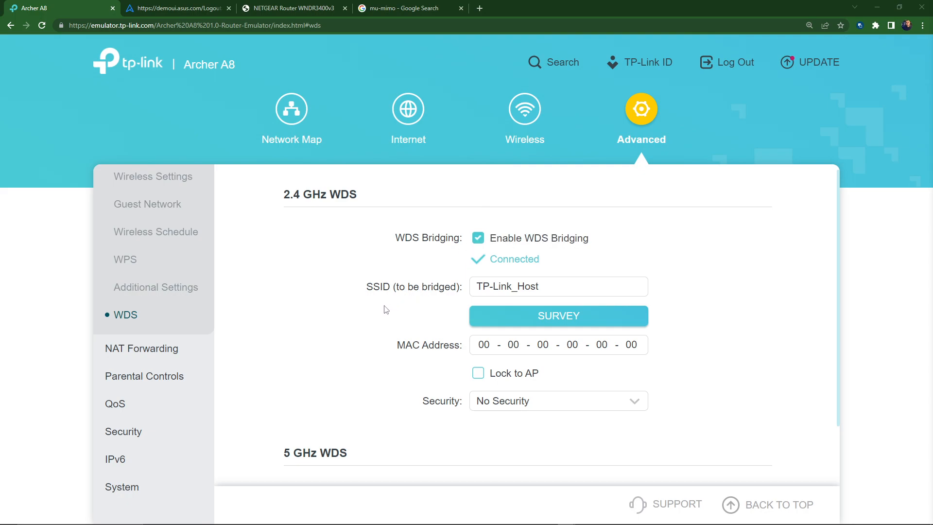
scroll(374, 302, down, 1)
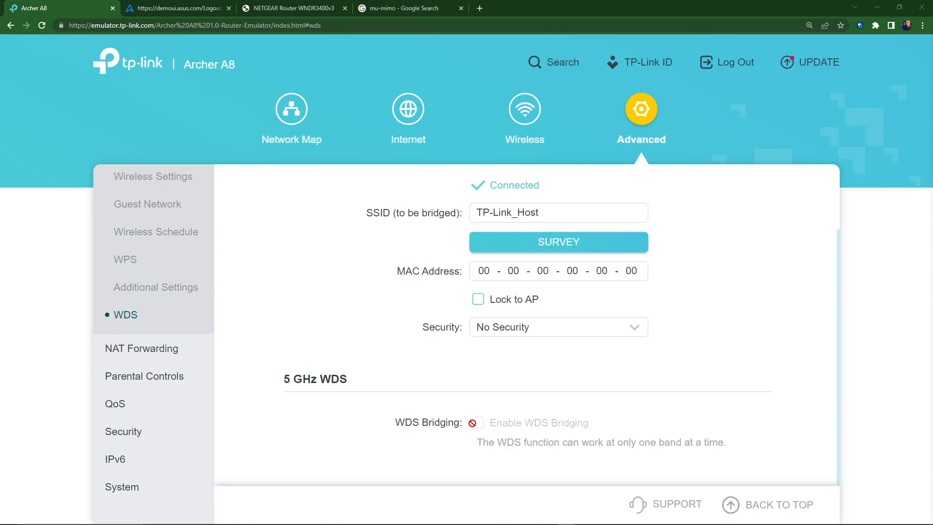
scroll(391, 361, up, 1)
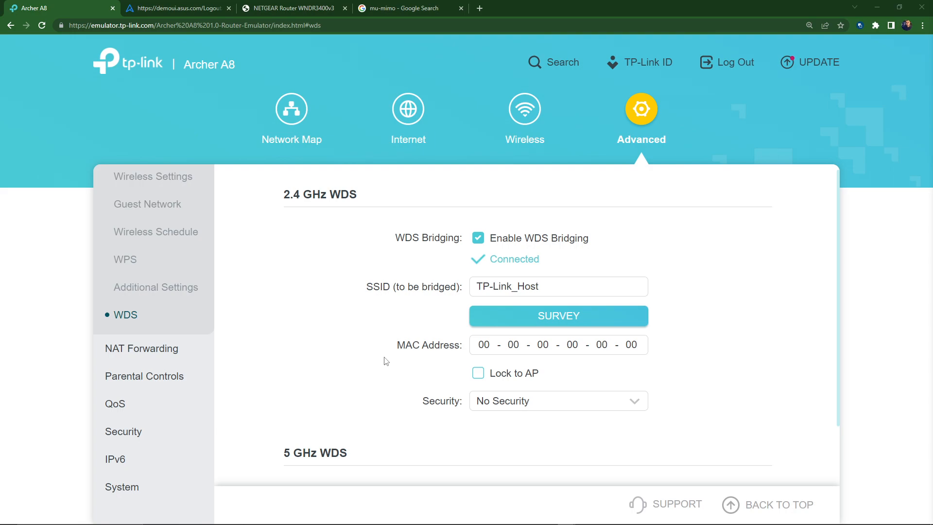
Show the Port Forwarding rules under NAT Forwarding, examine the DNS rule's external and internal ports, and toggle its status.
click(111, 346)
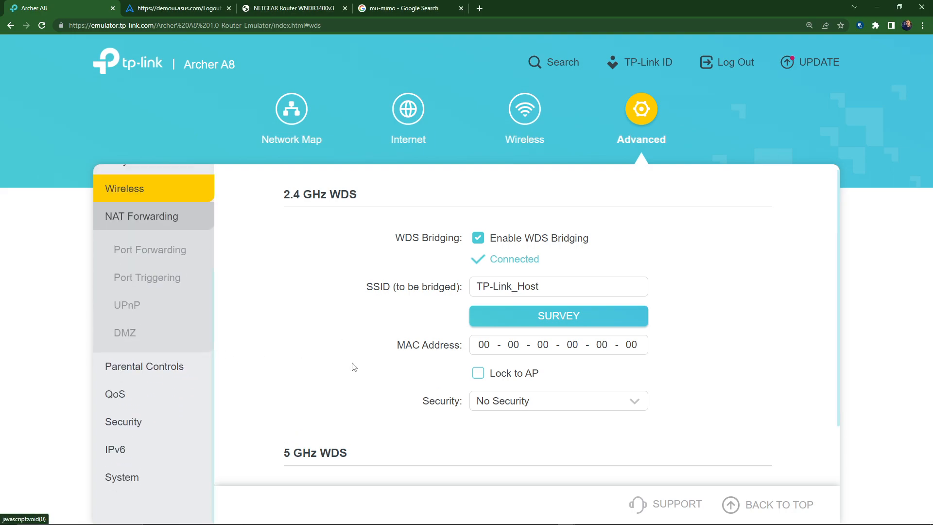
click(164, 258)
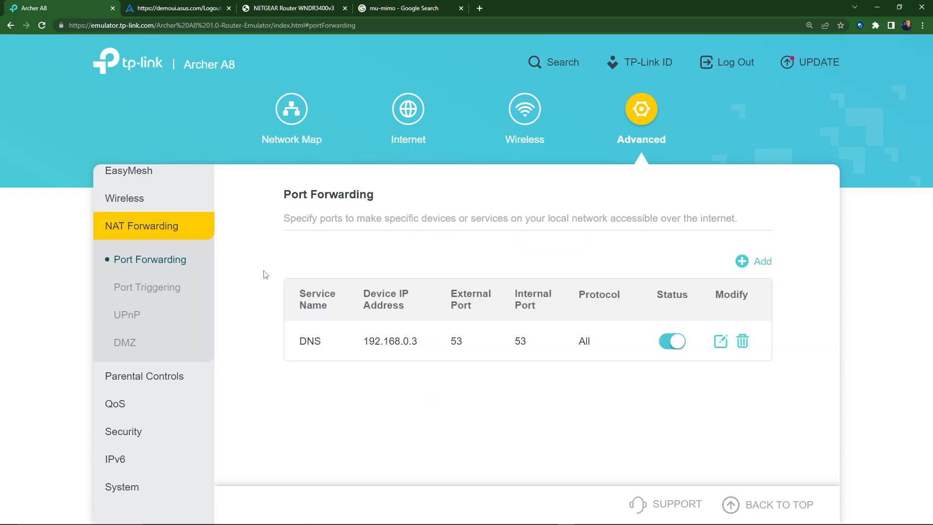
drag(467, 347, 446, 351)
drag(524, 344, 508, 345)
click(672, 341)
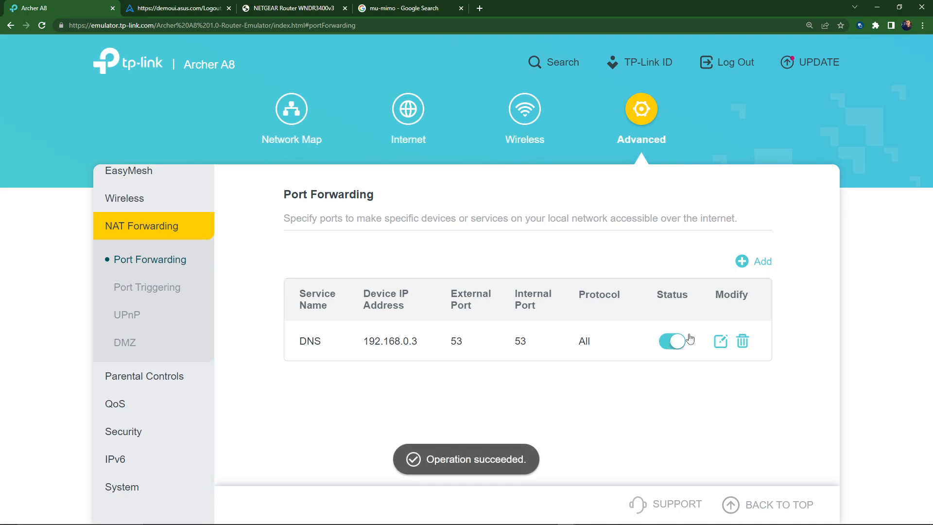
Review the Port Triggering, UPnP and DMZ settings, and show the Parental Controls profiles.
click(134, 298)
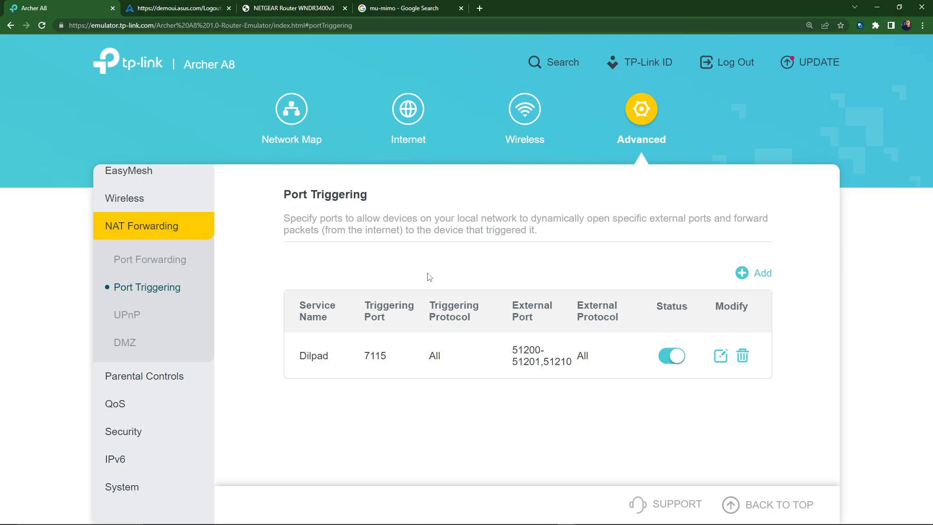
click(119, 315)
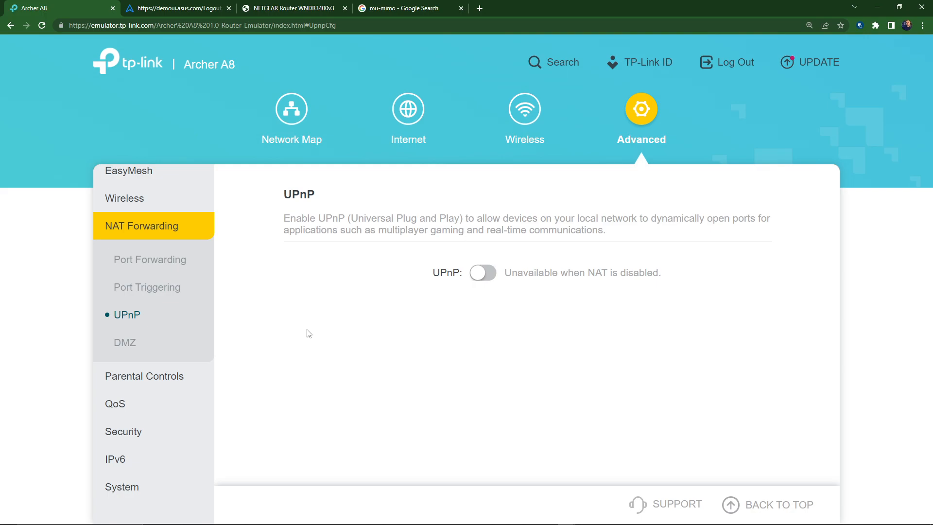
click(137, 346)
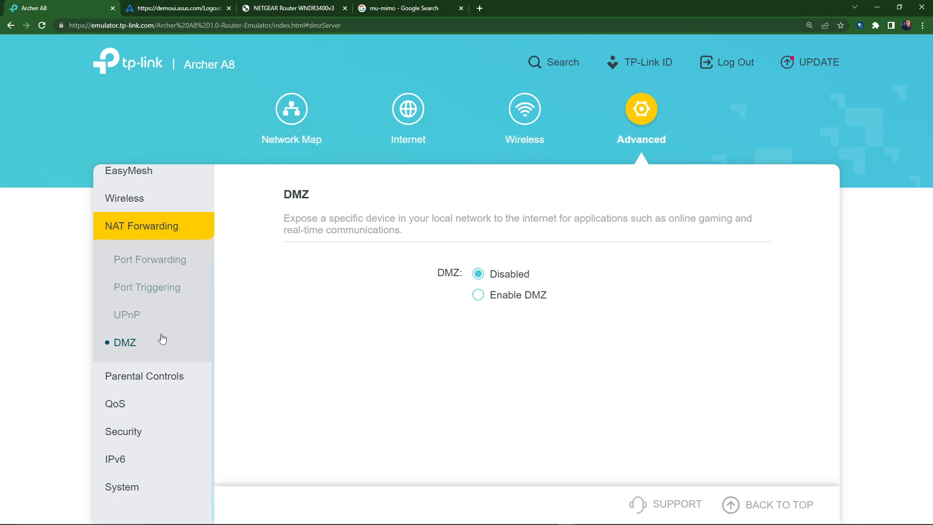
click(160, 375)
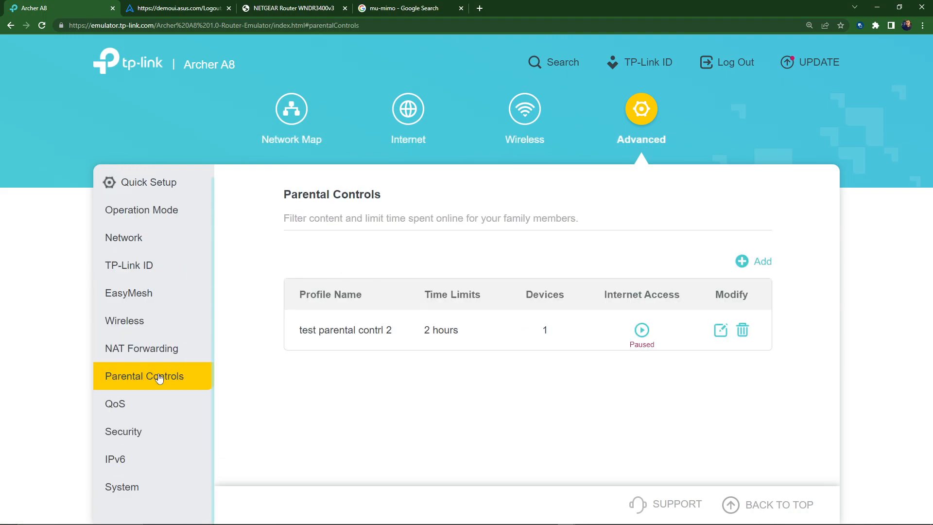
Enable QoS and review its upload and download bandwidth and the Device Priority list.
click(114, 403)
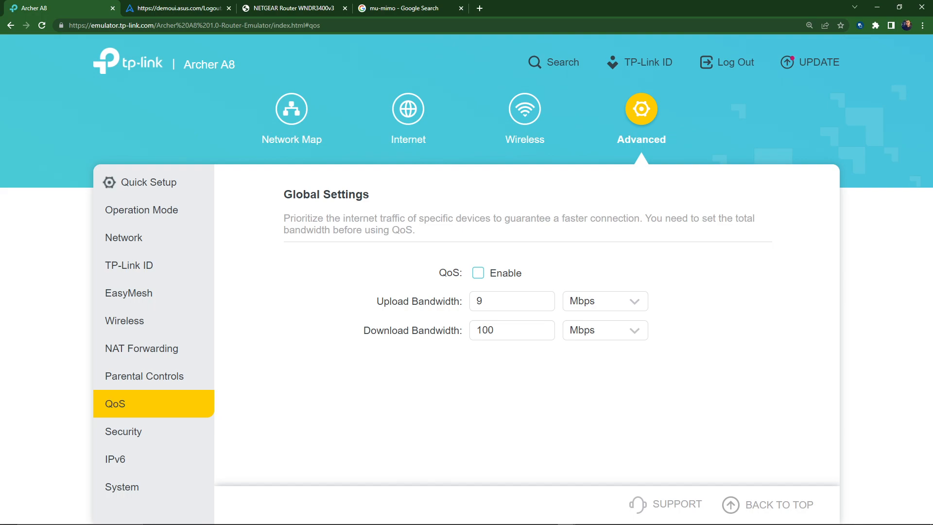
click(478, 273)
scroll(314, 284, down, 5)
scroll(438, 335, up, 5)
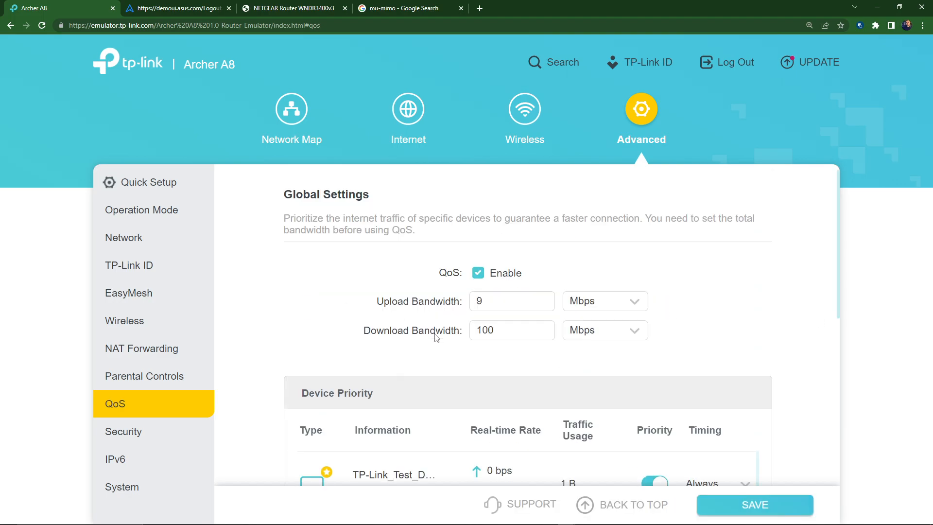
scroll(370, 340, down, 5)
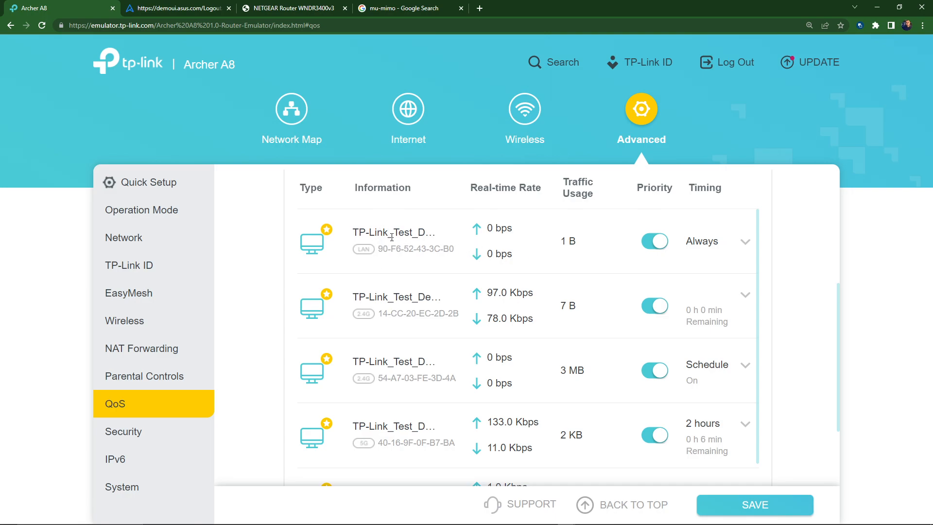
scroll(404, 261, up, 5)
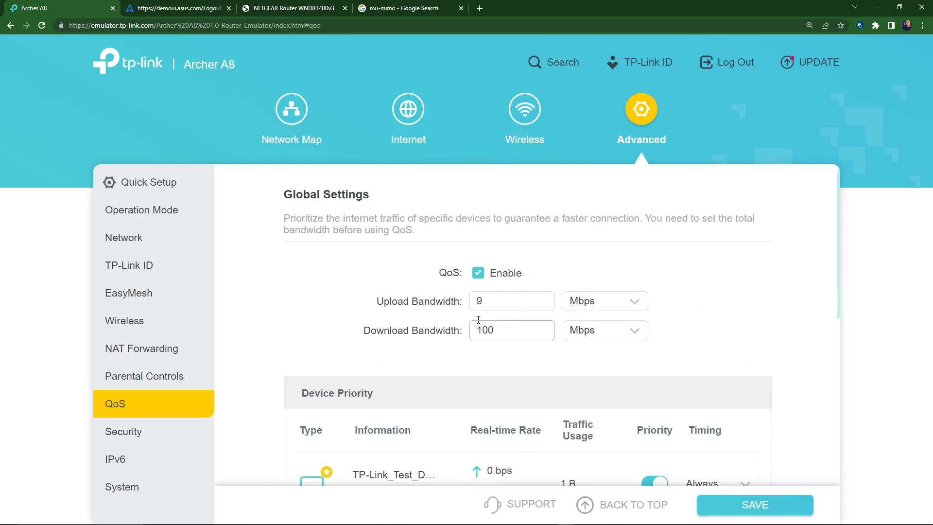
Review the QoS upload and download bandwidth fields and the devices in the Device Priority list.
drag(465, 302, 412, 306)
drag(462, 334, 416, 339)
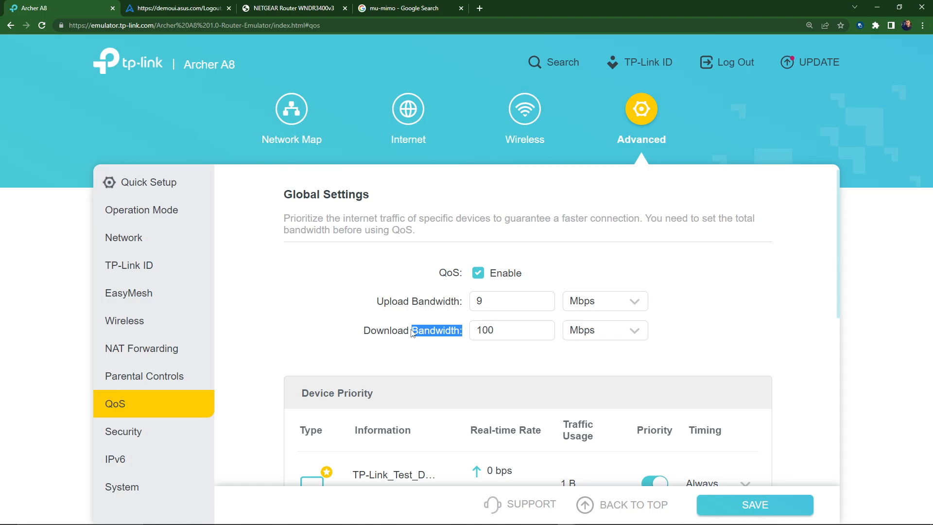
click(505, 301)
scroll(303, 298, down, 5)
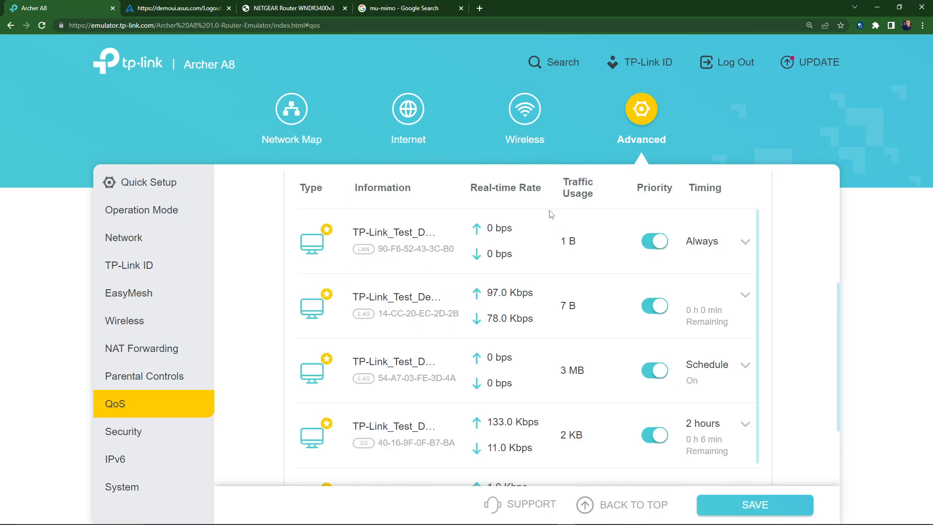
scroll(286, 378, up, 5)
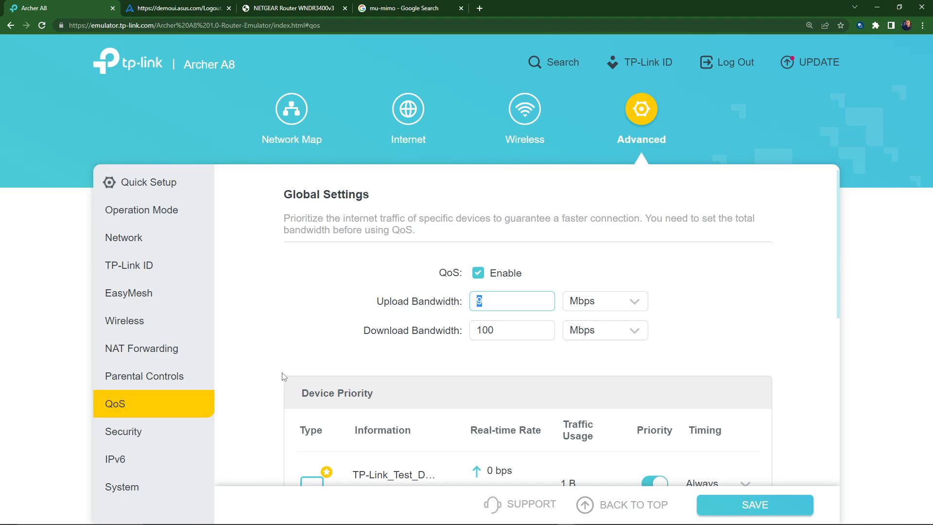
click(281, 310)
Show the Security firewall settings and disable Respond to Pings from WAN.
click(139, 438)
scroll(124, 431, down, 5)
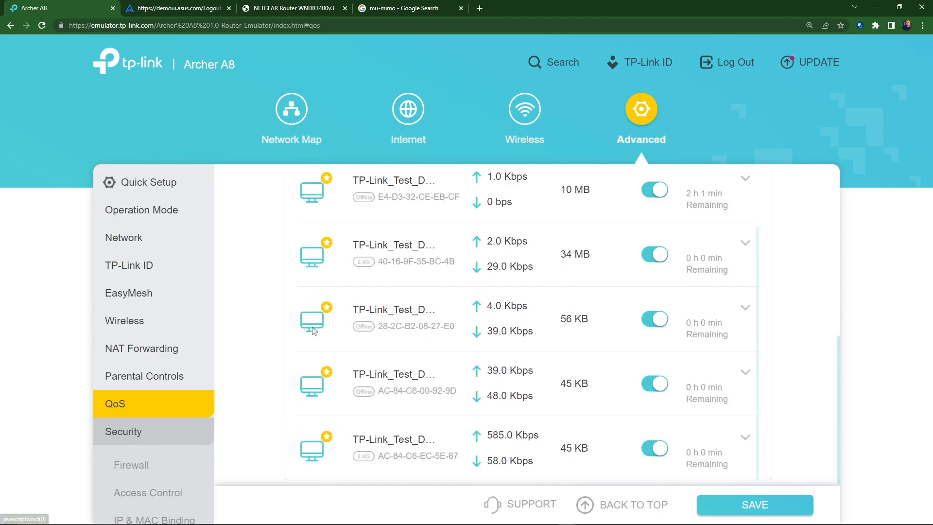
scroll(122, 426, down, 3)
click(142, 343)
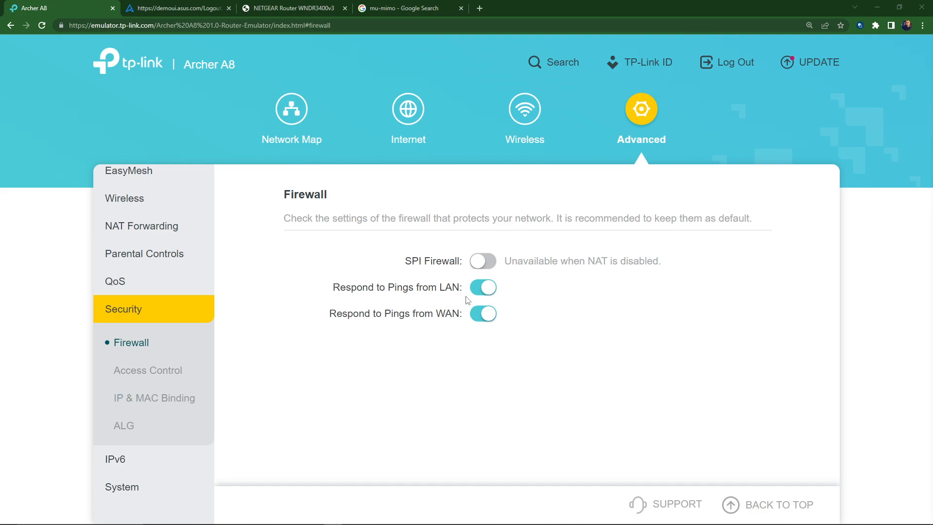
click(485, 315)
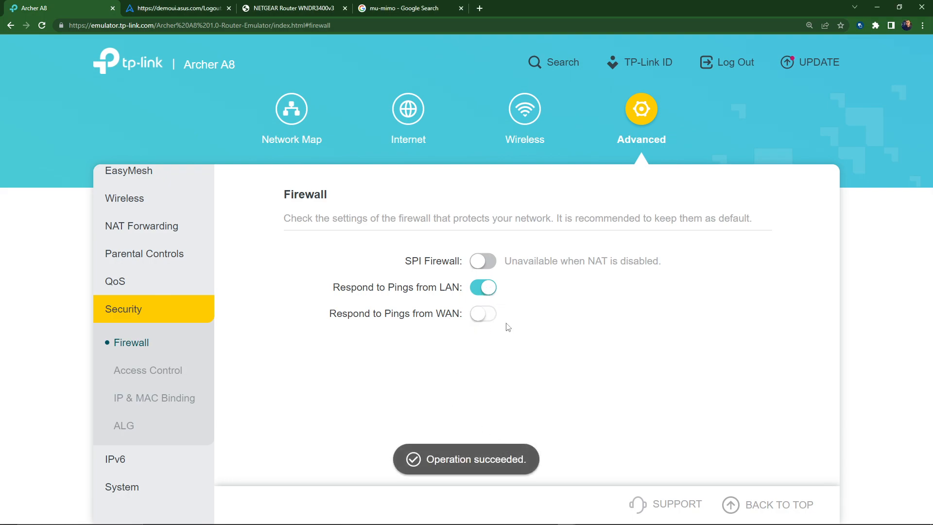
Examine the Respond to Pings from WAN option and try to enable the SPI Firewall.
drag(460, 315, 438, 329)
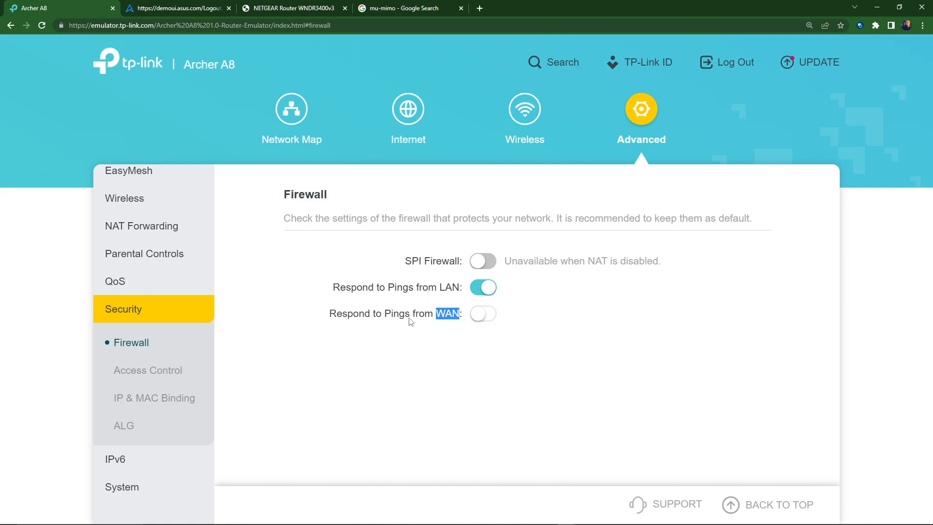
click(445, 326)
drag(464, 320, 329, 325)
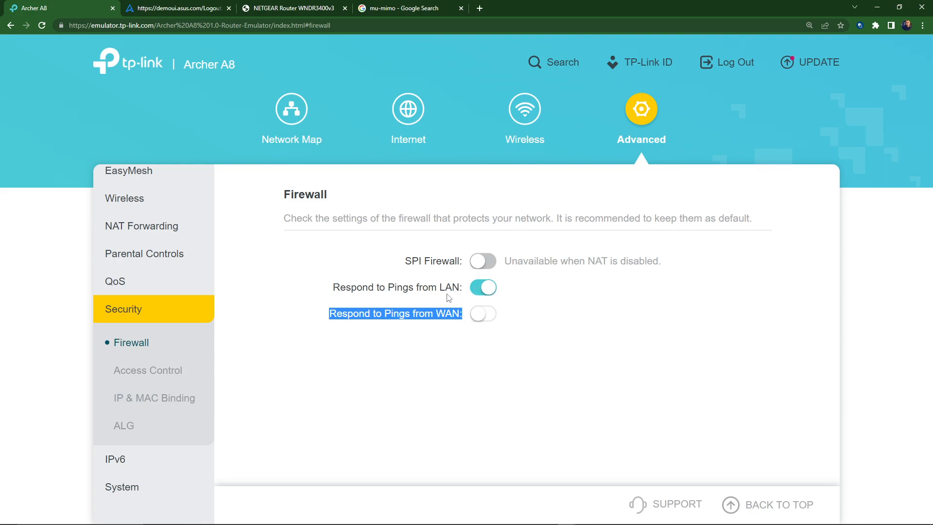
click(481, 264)
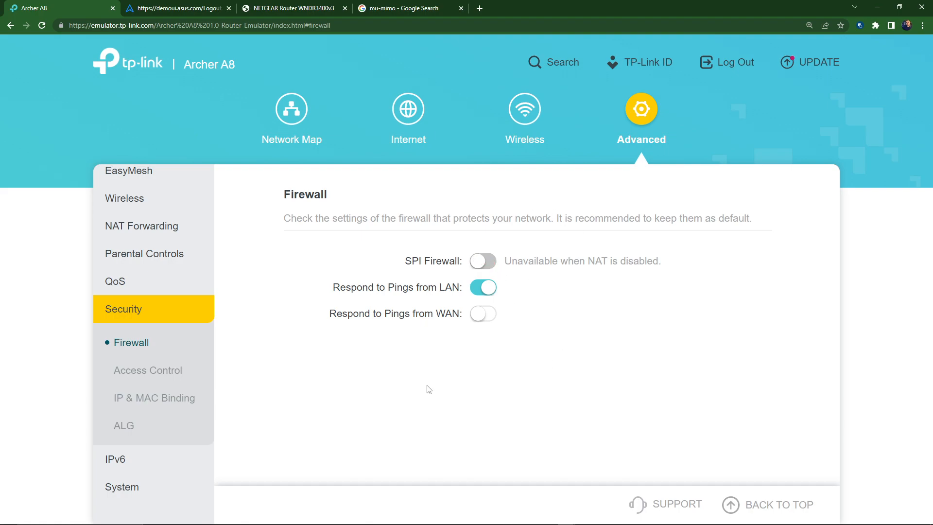
Show the Access Control settings and compare the Whitelist and Blacklist mode descriptions, returning to Blacklist.
click(119, 369)
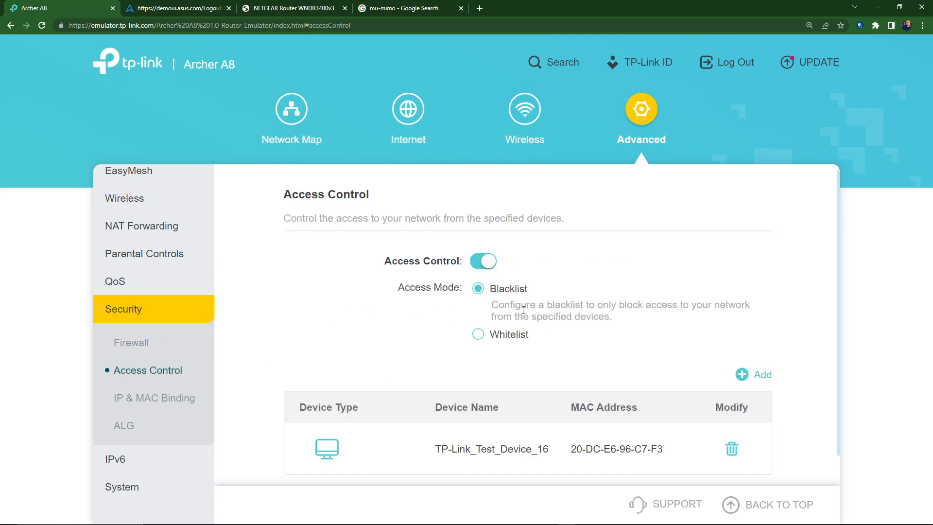
click(467, 334)
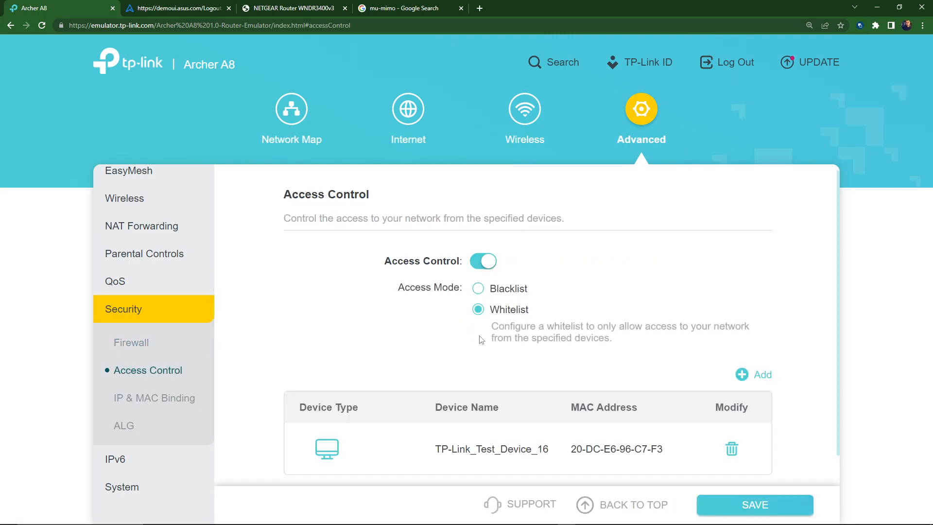
click(476, 289)
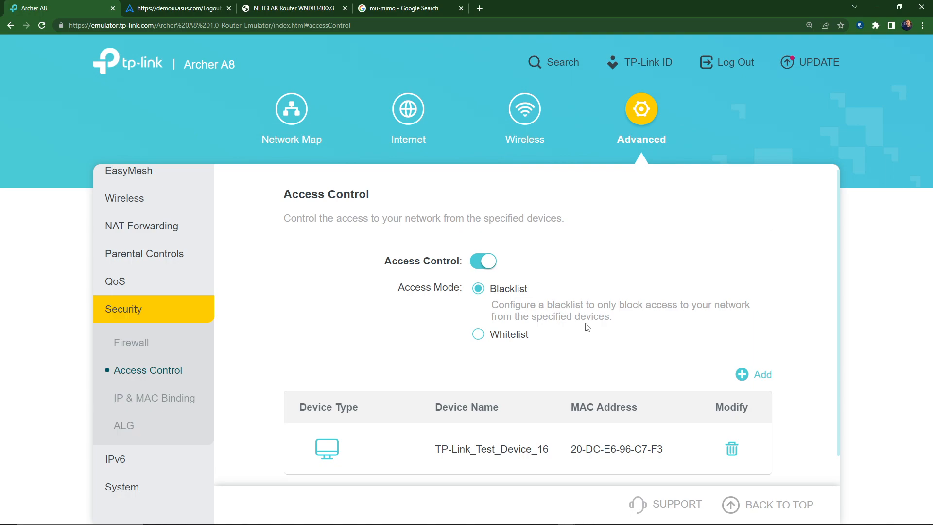
Try to add TP-Link_Test_Device_3 to the Access Control blacklist.
scroll(474, 423, down, 1)
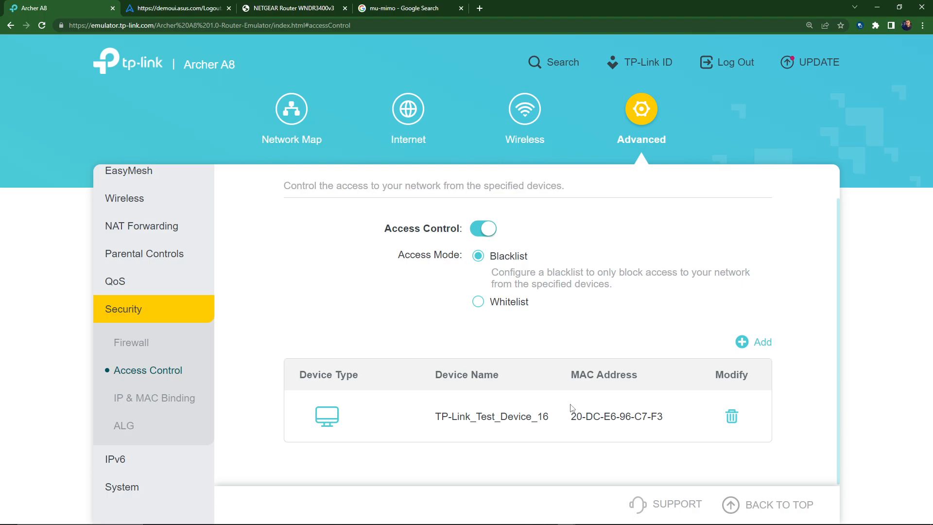
click(755, 344)
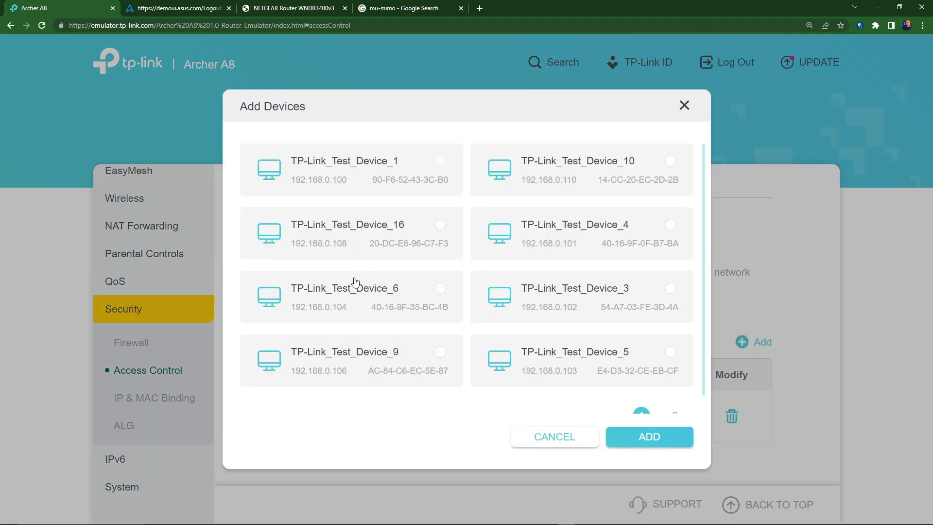
click(566, 313)
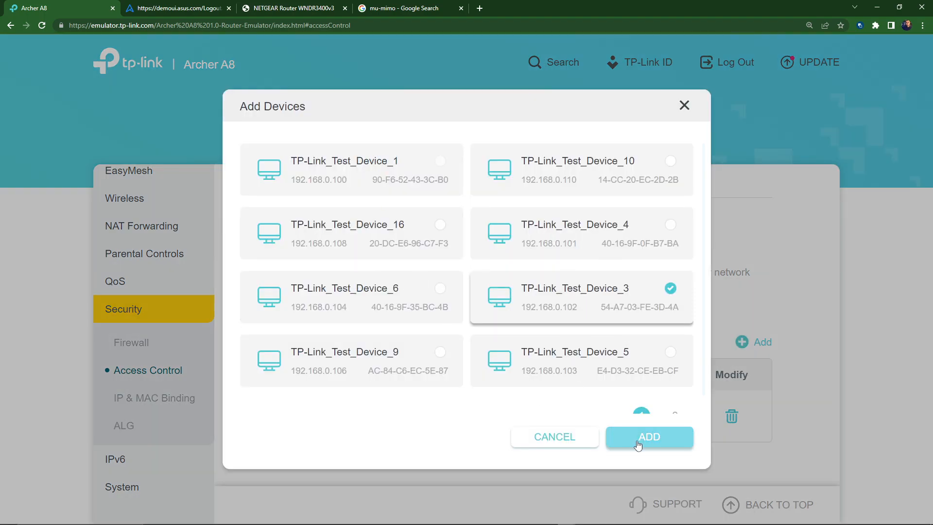
click(635, 443)
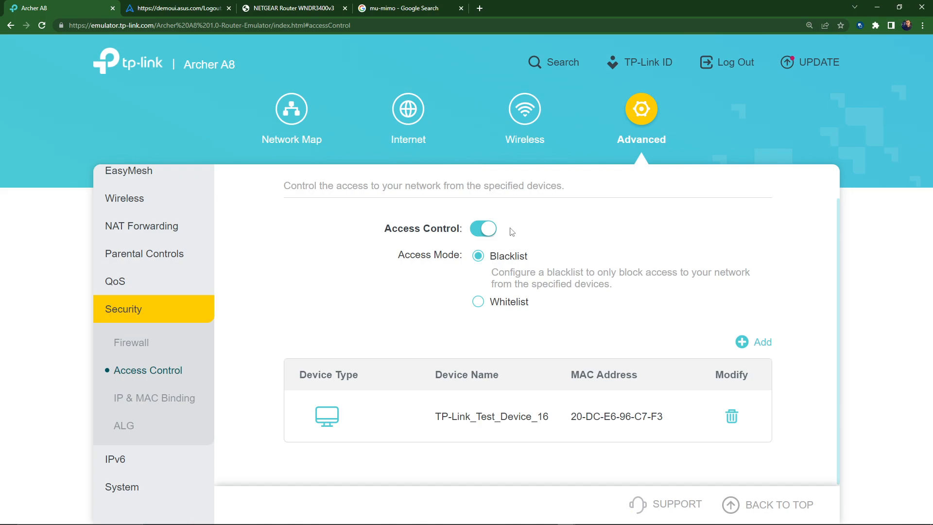
Compare the device lists of the Whitelist and Blacklist access modes, ending with Blacklist selected.
click(478, 302)
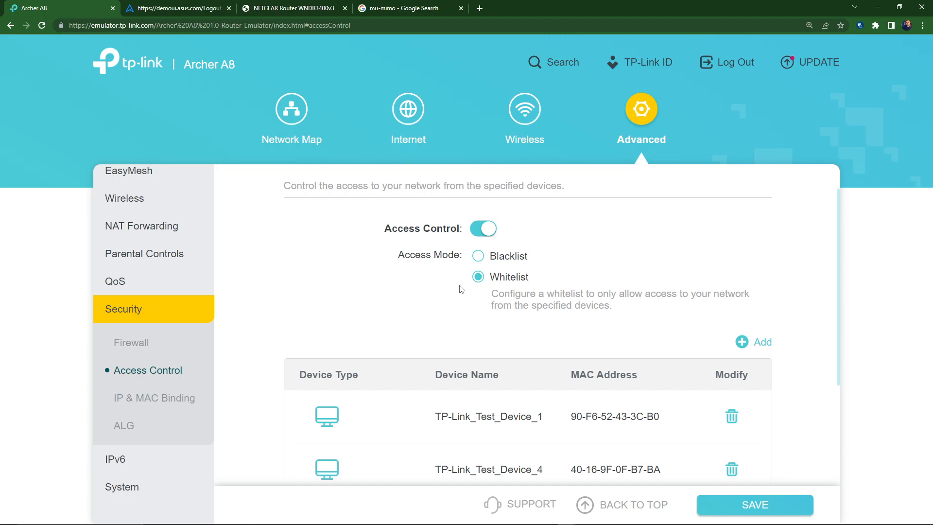
scroll(481, 311, down, 3)
scroll(481, 311, up, 4)
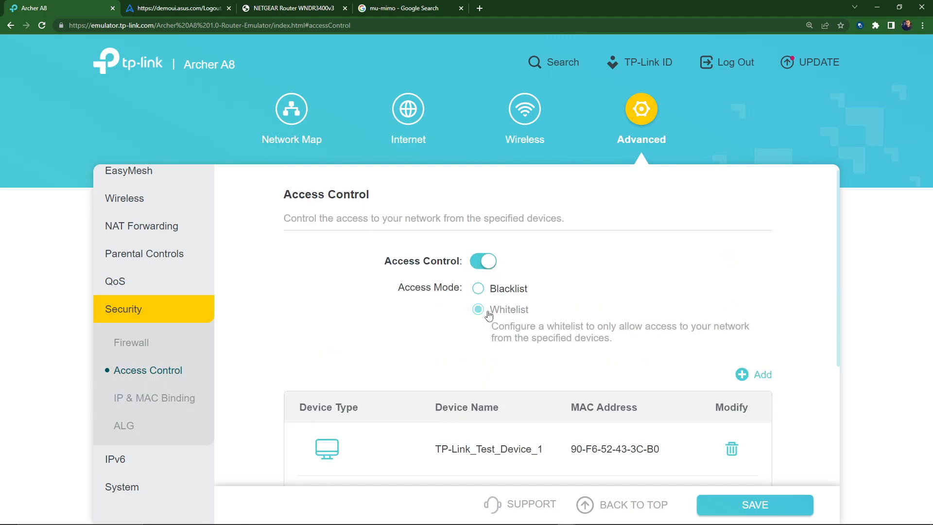
click(478, 289)
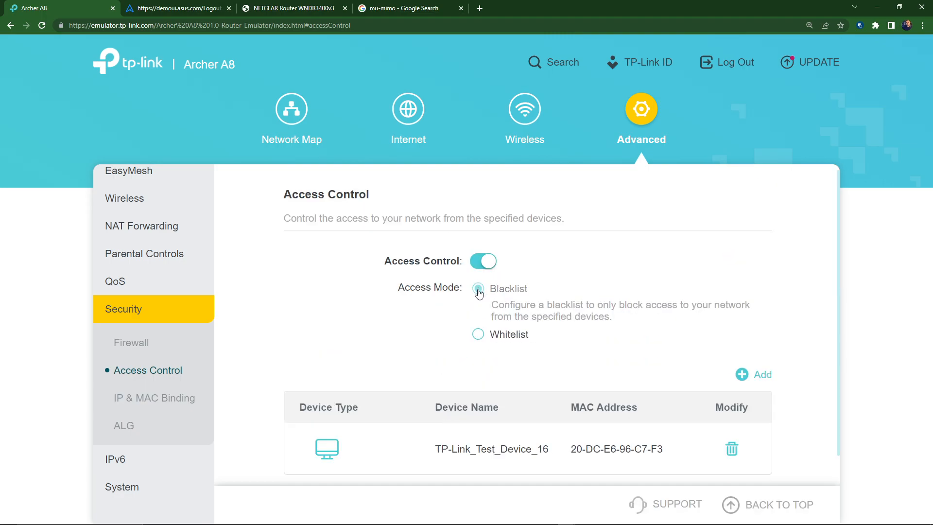
click(478, 334)
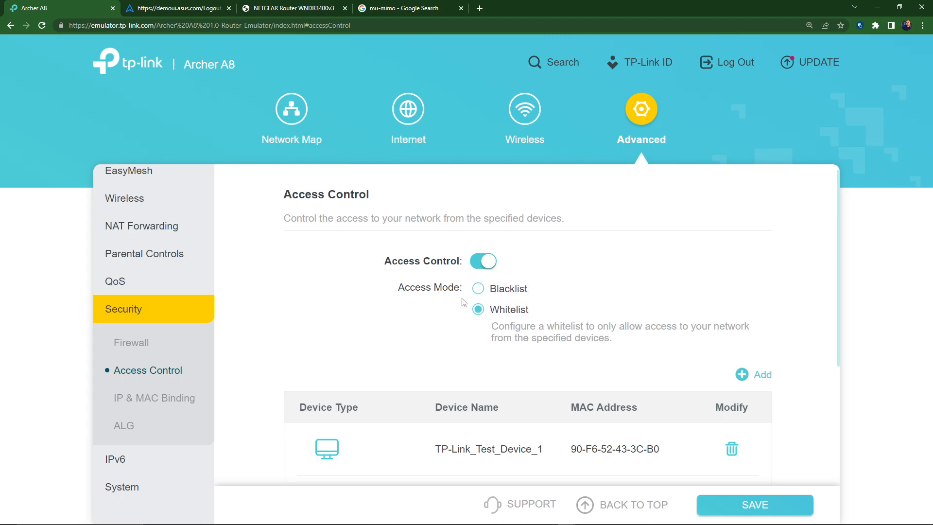
click(476, 288)
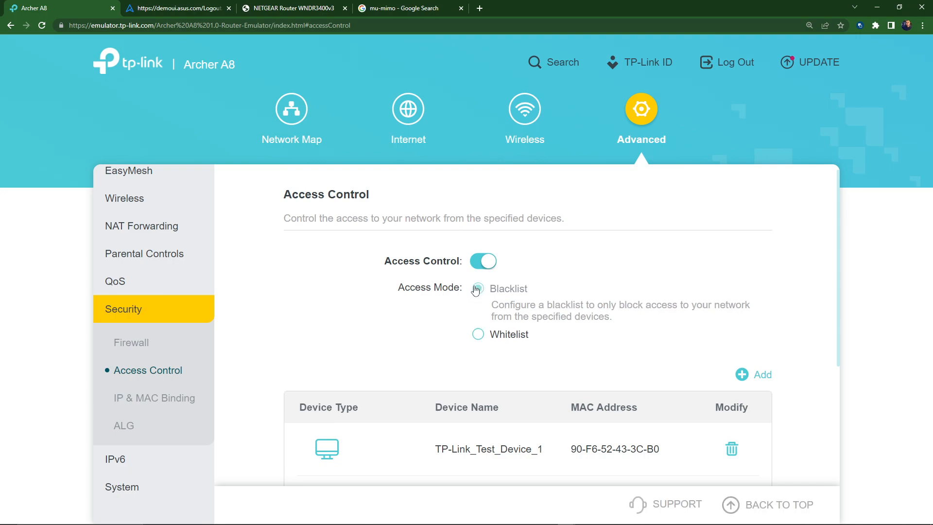
click(478, 335)
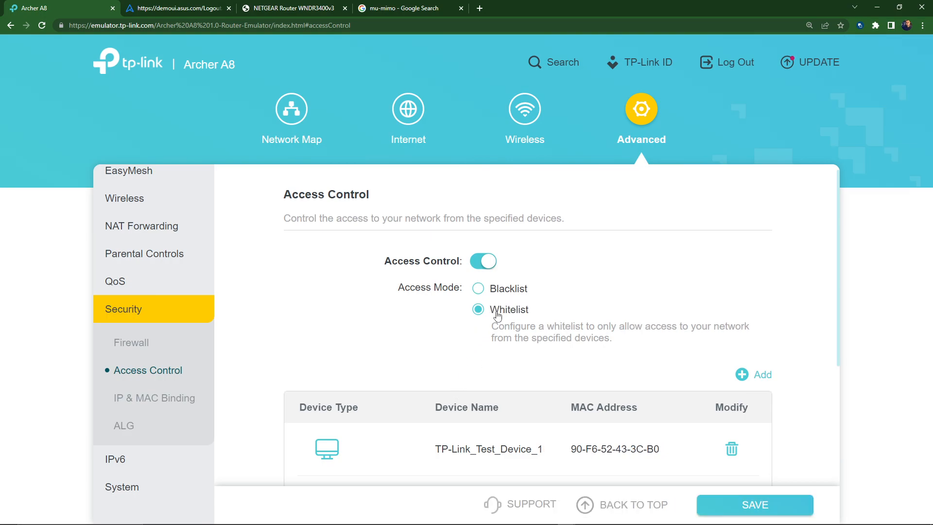
scroll(505, 417, down, 4)
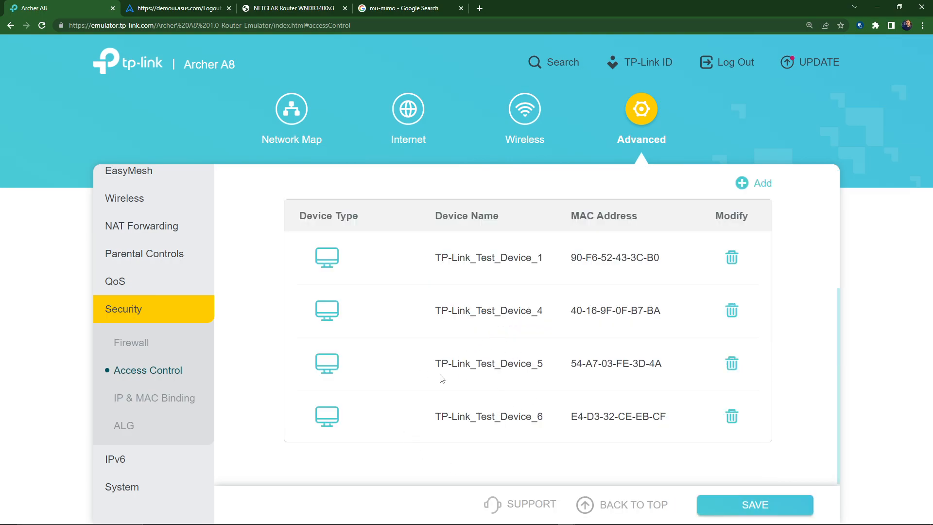
scroll(513, 322, up, 4)
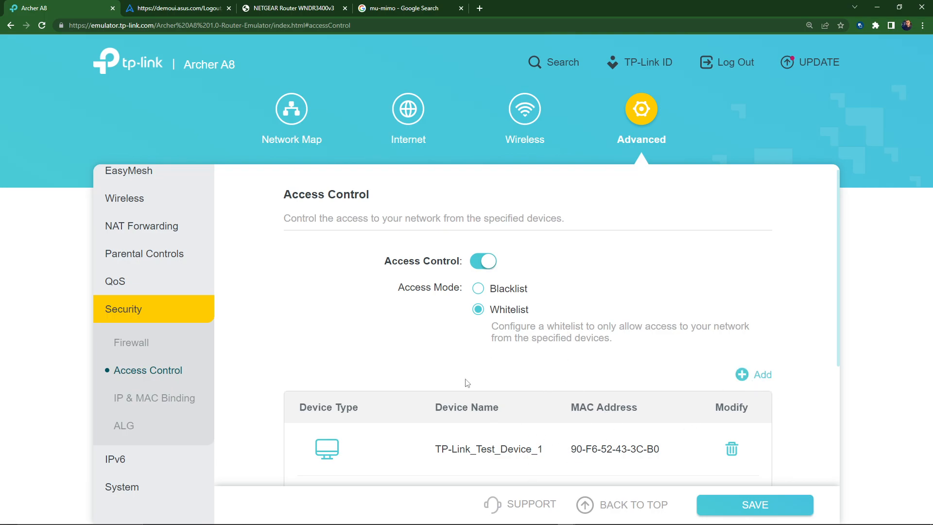
click(478, 289)
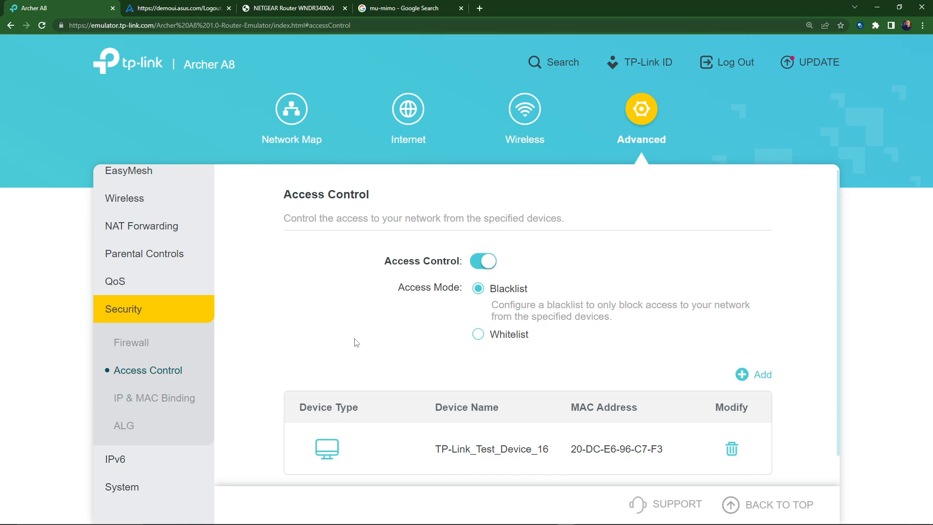
Show the IP & MAC Binding settings and read the note on preventing ARP spoofing and attacks.
click(165, 398)
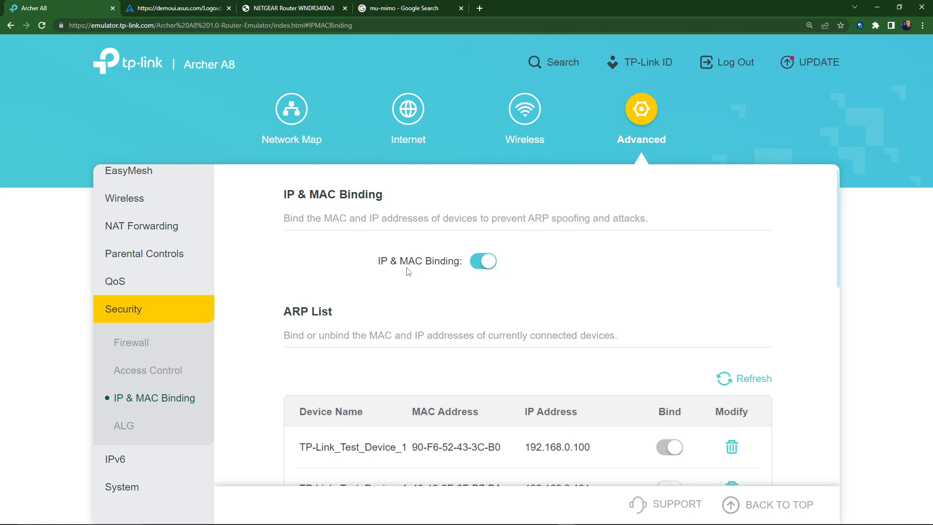
drag(530, 226, 665, 235)
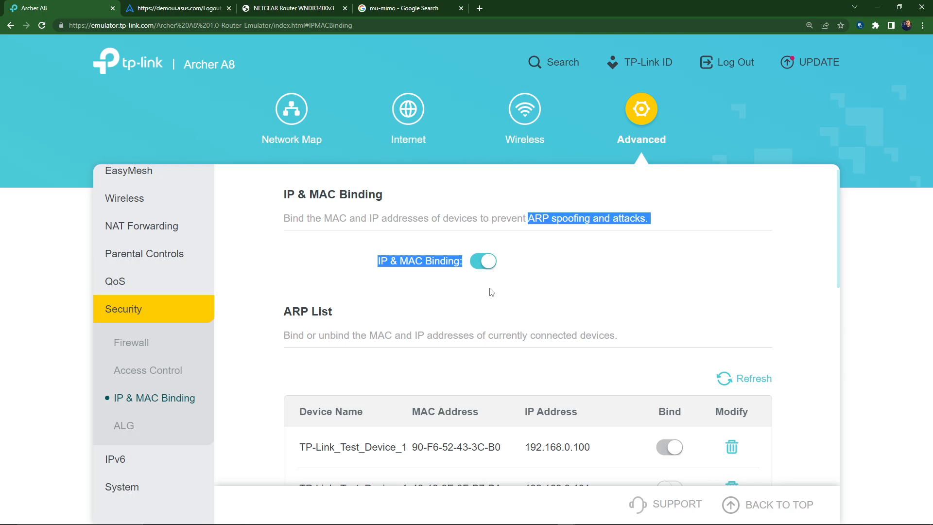
click(456, 292)
drag(463, 264, 401, 268)
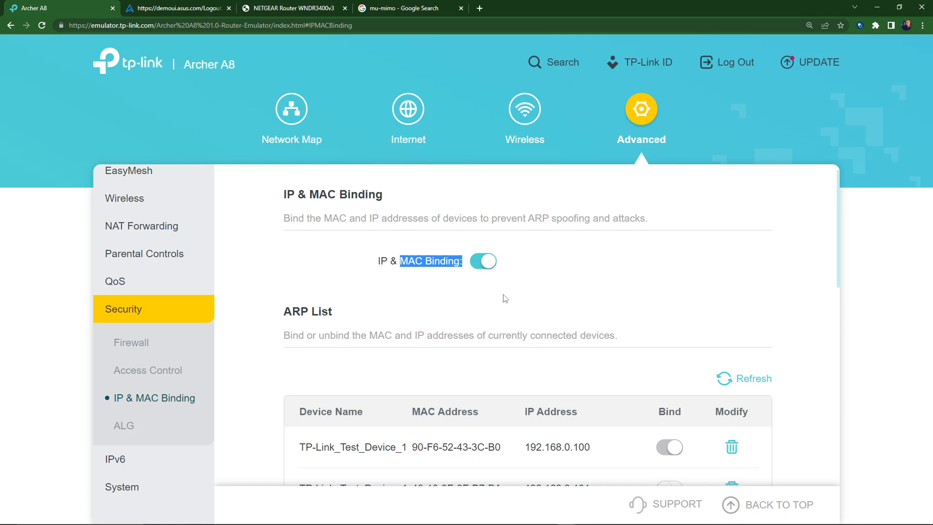
scroll(500, 299, down, 5)
scroll(497, 299, up, 5)
scroll(389, 345, down, 5)
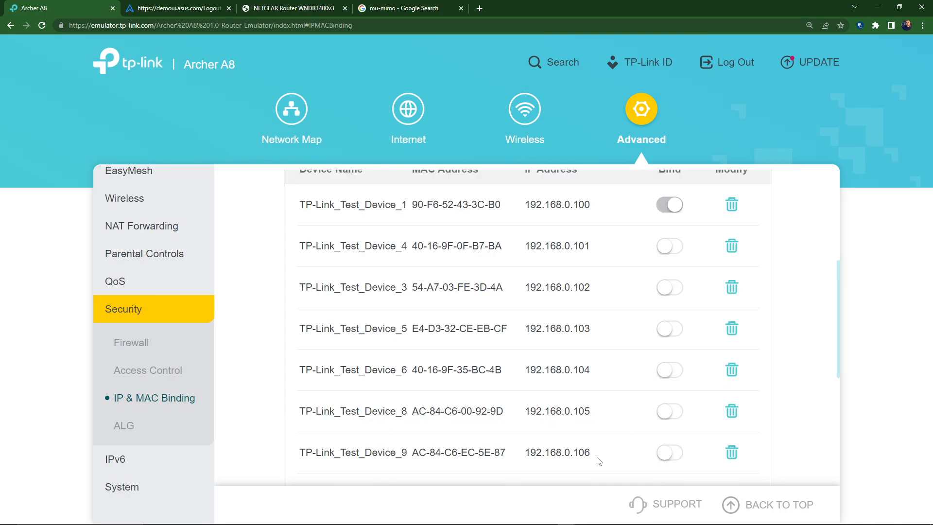
drag(611, 461, 313, 457)
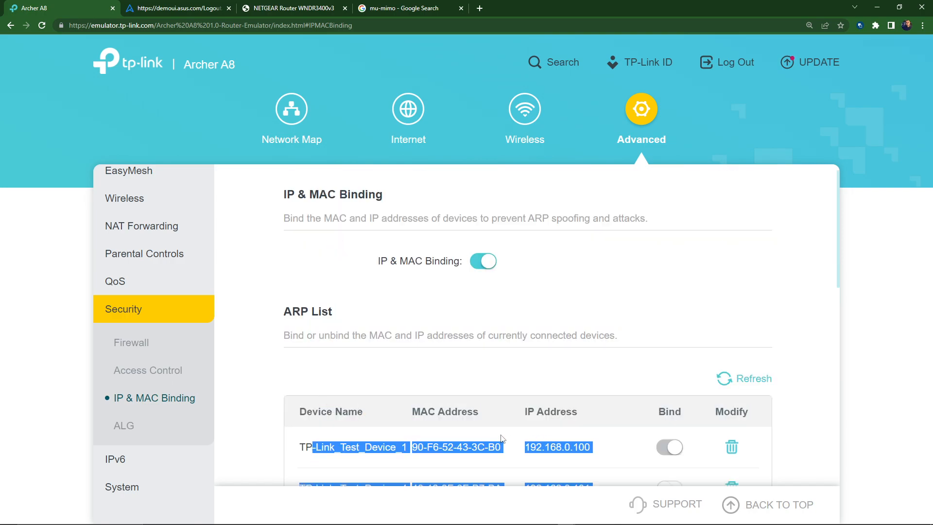
scroll(503, 438, down, 5)
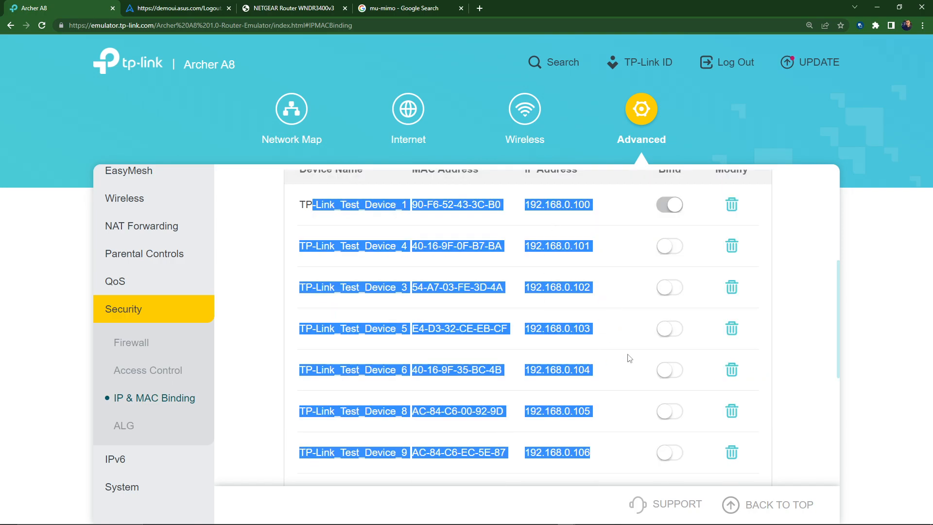
scroll(691, 304, up, 5)
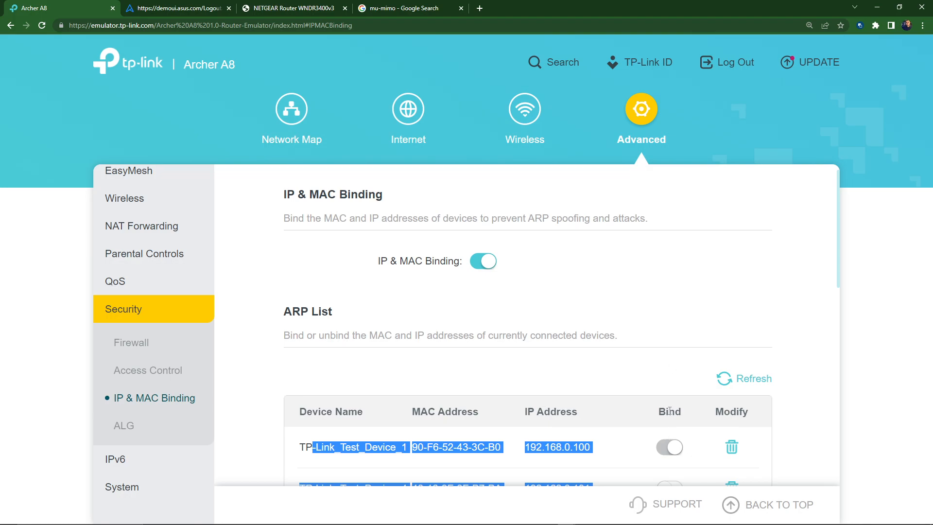
scroll(670, 410, down, 5)
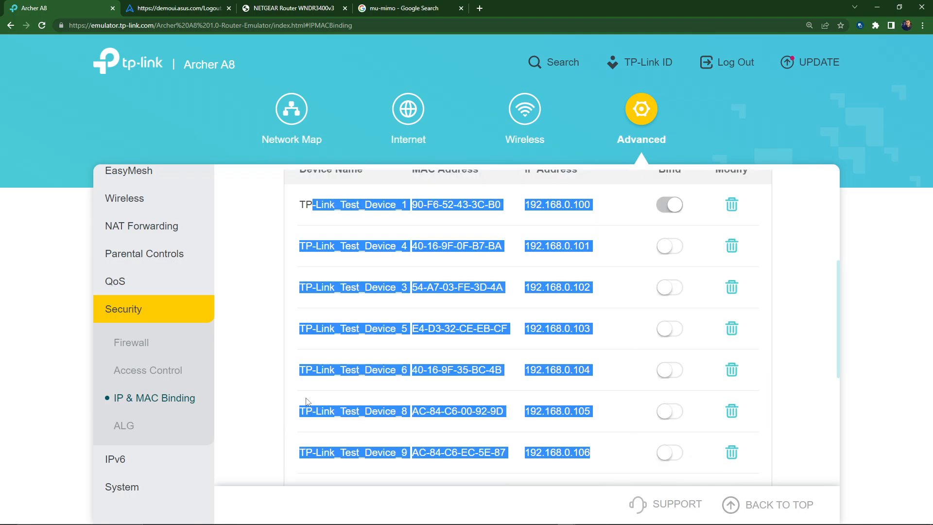
Show the ALG passthrough settings and read the recommendation about their defaults.
click(123, 427)
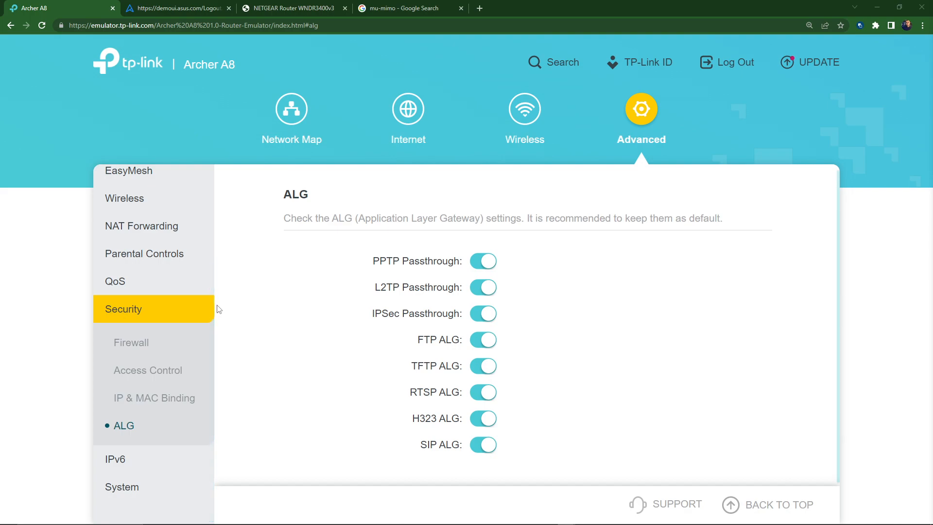
drag(735, 226, 522, 219)
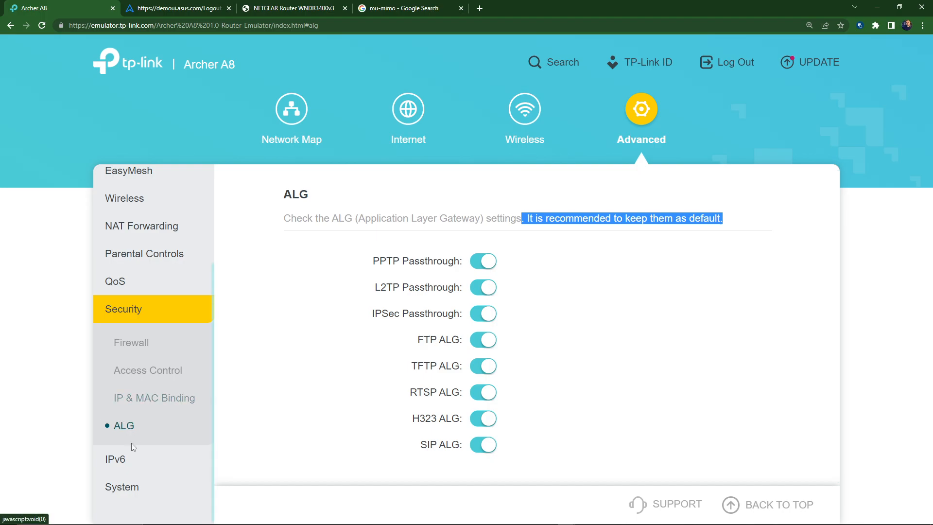
Show the IPv6 settings and view the available modes, keeping Router selected.
click(118, 457)
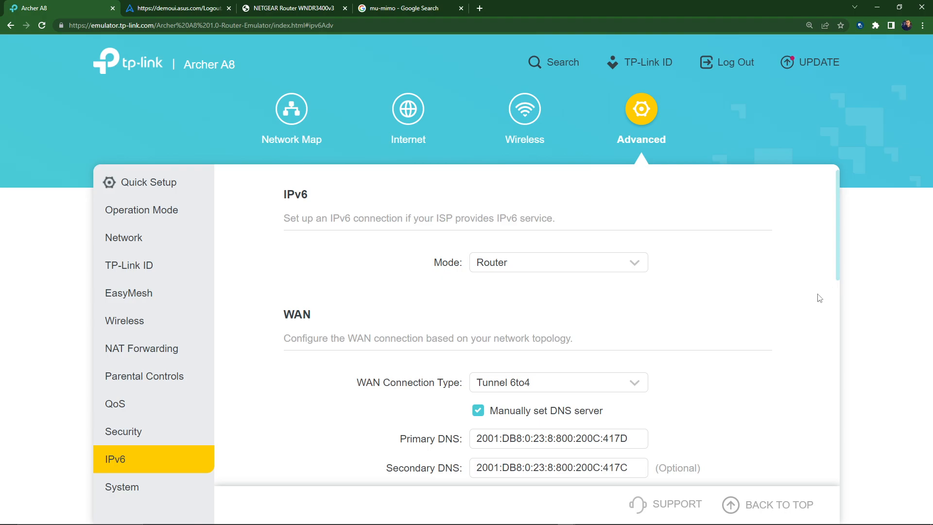
click(640, 270)
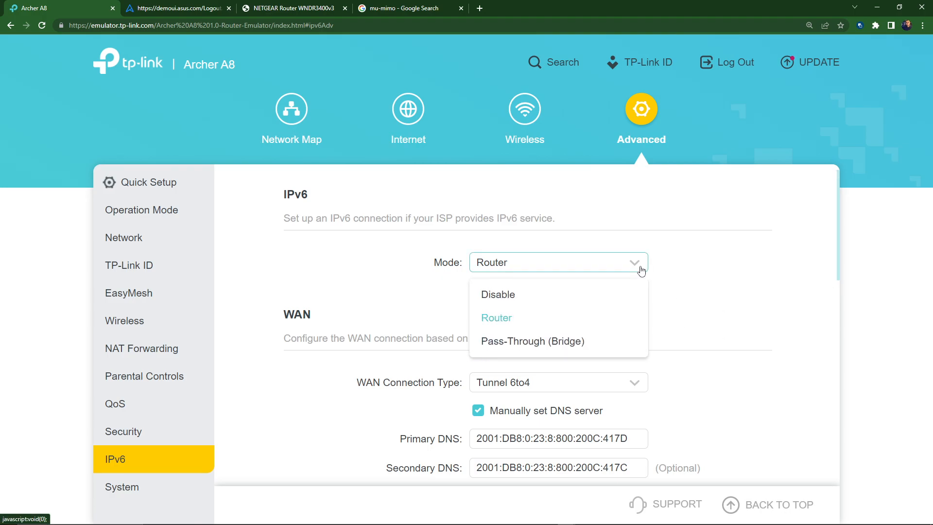
click(529, 318)
scroll(333, 260, down, 5)
scroll(334, 260, up, 5)
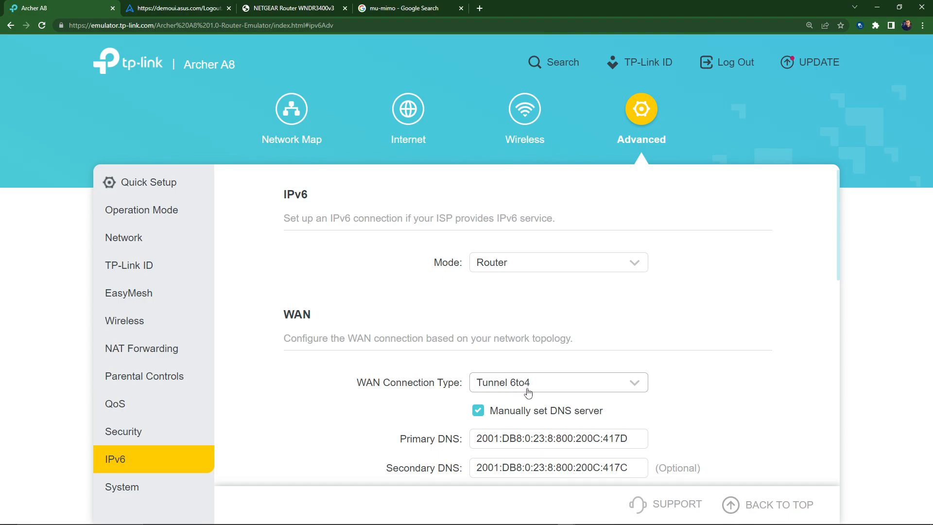
Review the IPv6 DNS and MAC Clone settings, and highlight the LAN link-local address, prefix and IPv6 address.
scroll(586, 388, down, 5)
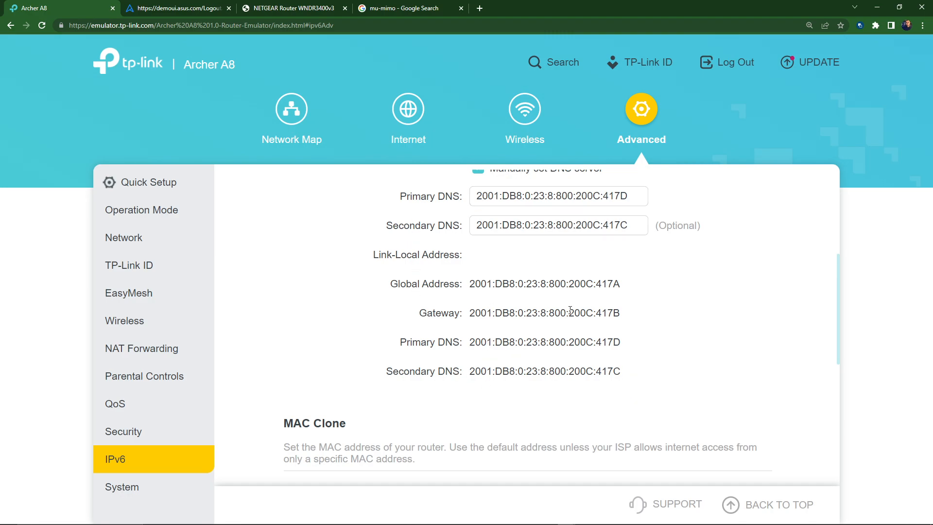
scroll(646, 384, down, 5)
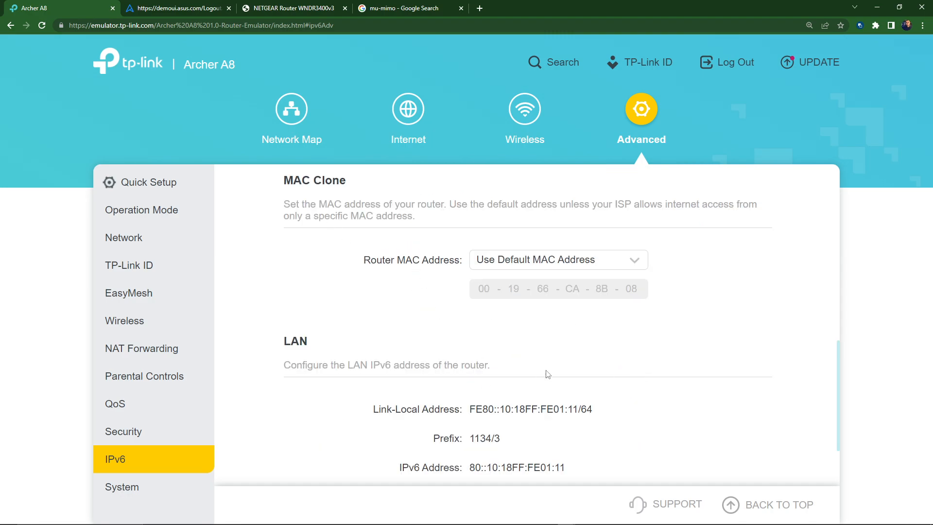
scroll(593, 384, down, 2)
drag(579, 379, 371, 341)
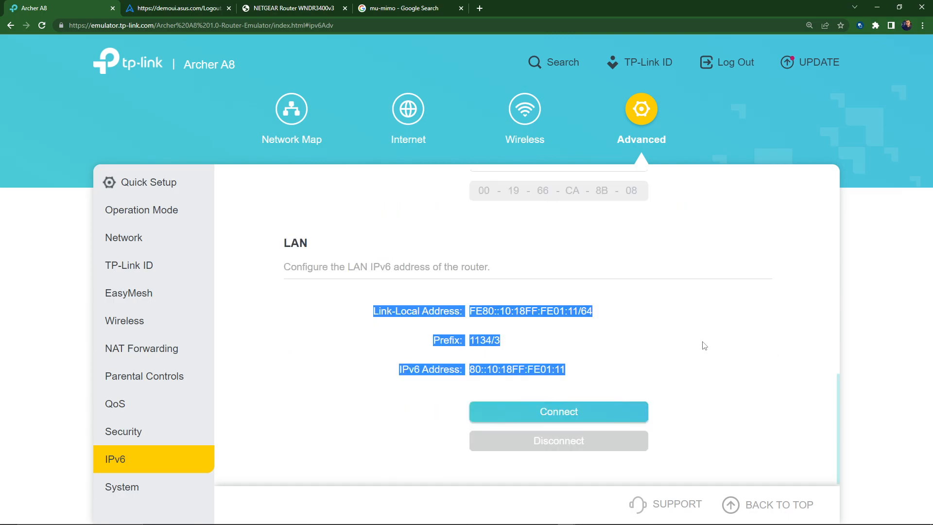
Expand the System section and view its Firmware Update and Administration pages.
click(124, 488)
scroll(206, 448, down, 5)
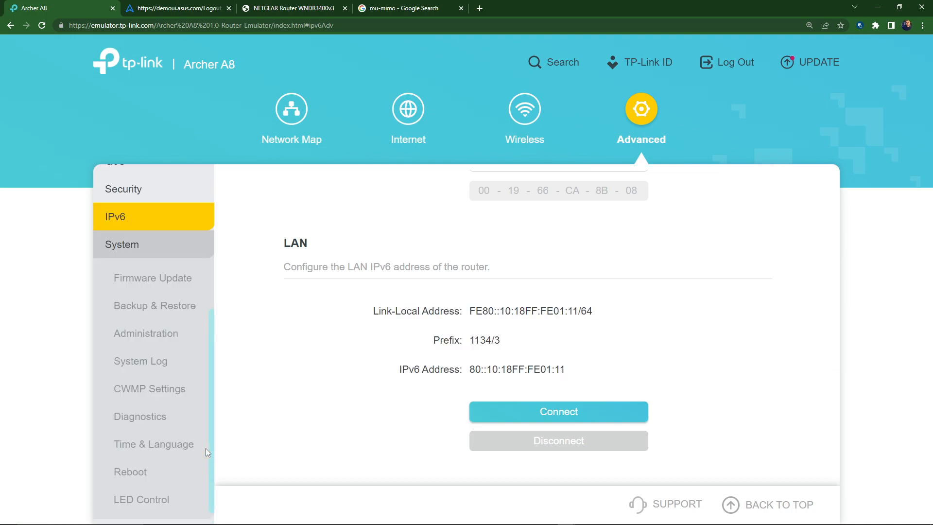
scroll(138, 285, down, 1)
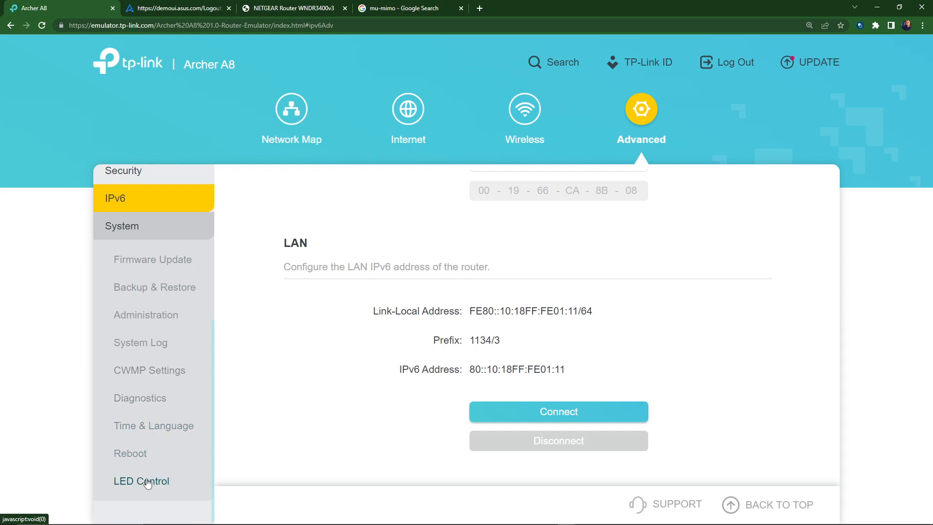
click(146, 260)
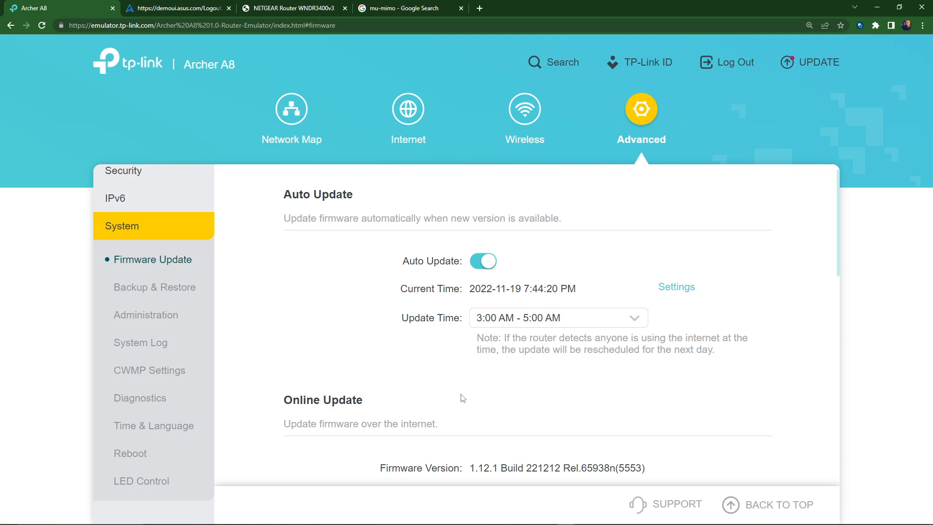
click(148, 314)
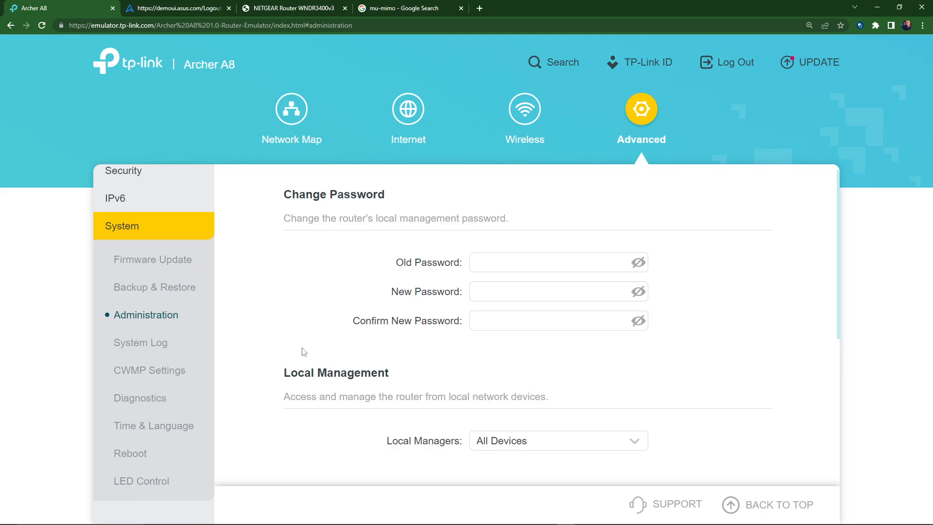
View the System Log entries and the Time & Language settings, including time zone, NTP servers and daylight saving time.
click(127, 342)
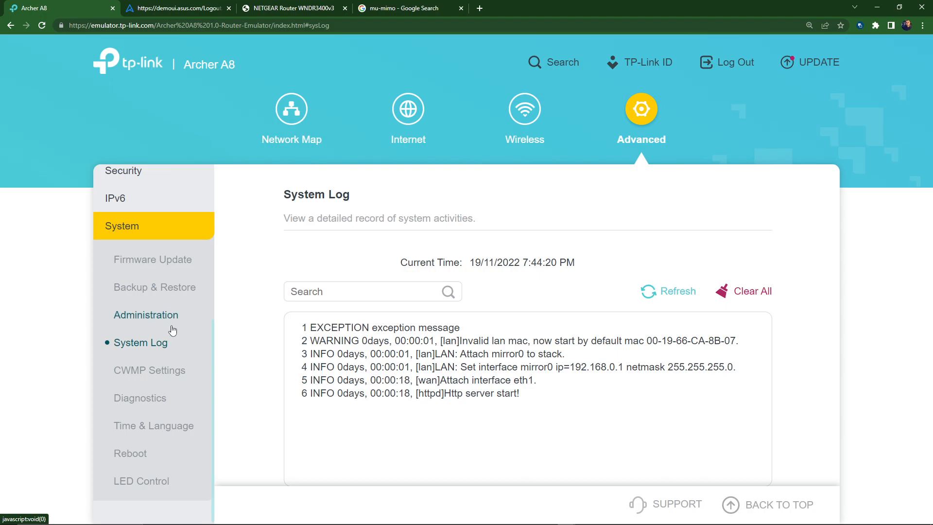
click(188, 426)
scroll(467, 366, down, 4)
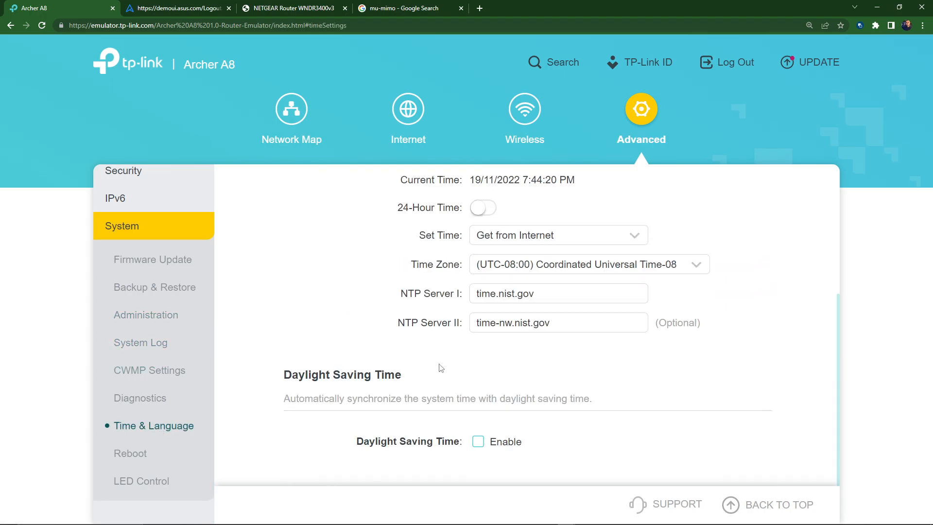
scroll(435, 303, up, 4)
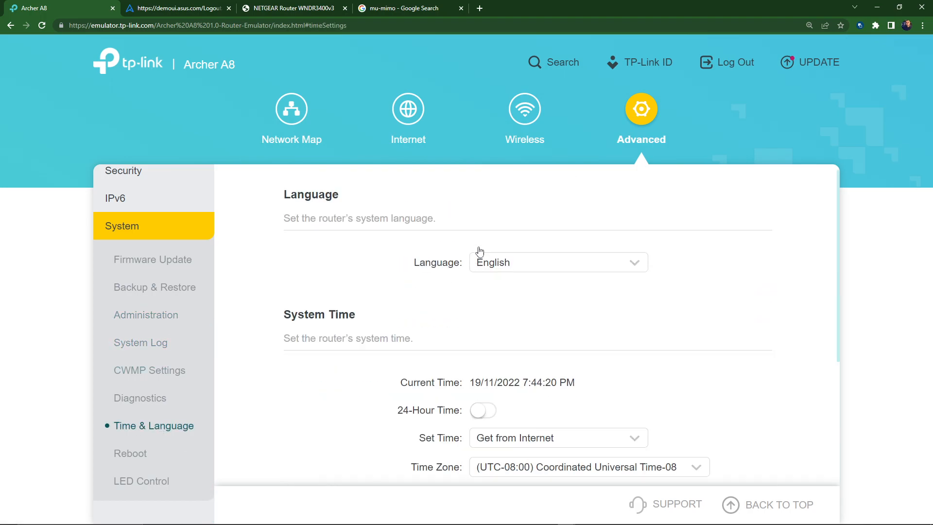
View the Reboot page with its schedule option and the LED Control page with Night Mode.
click(121, 453)
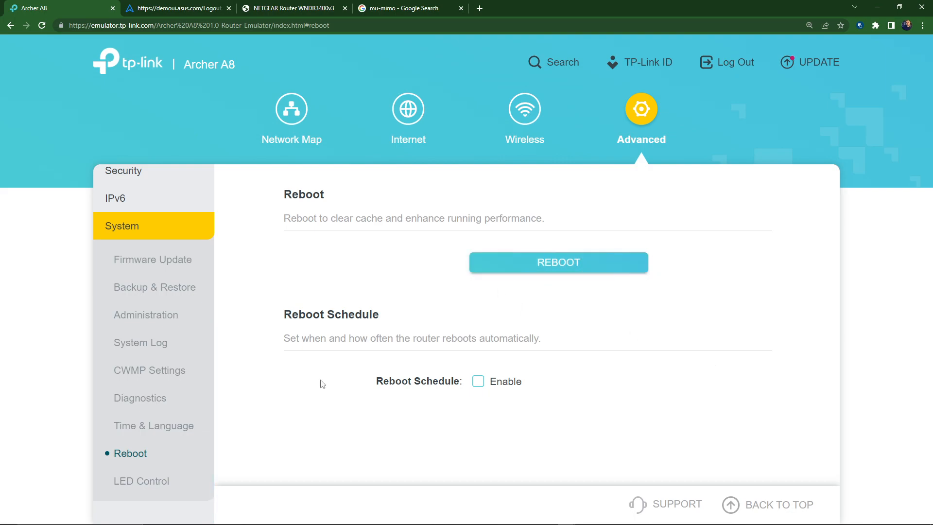
click(124, 481)
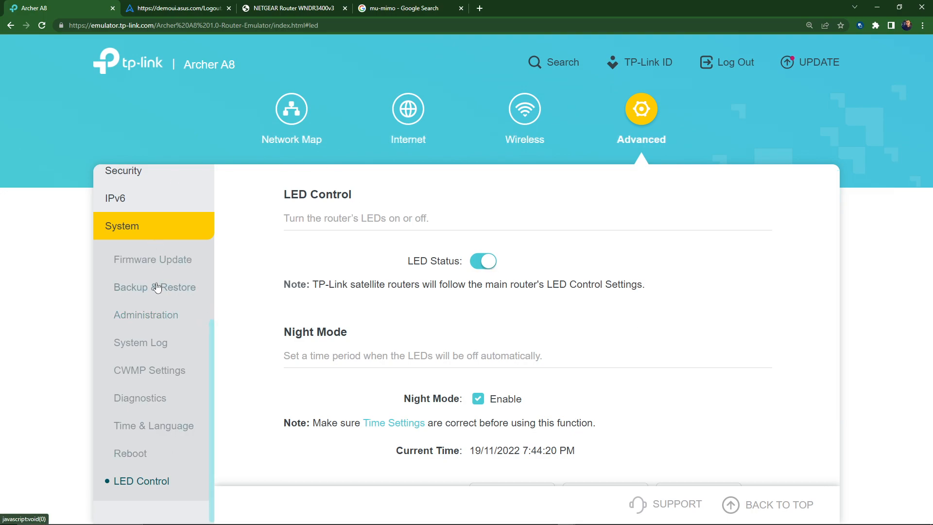
scroll(155, 287, up, 5)
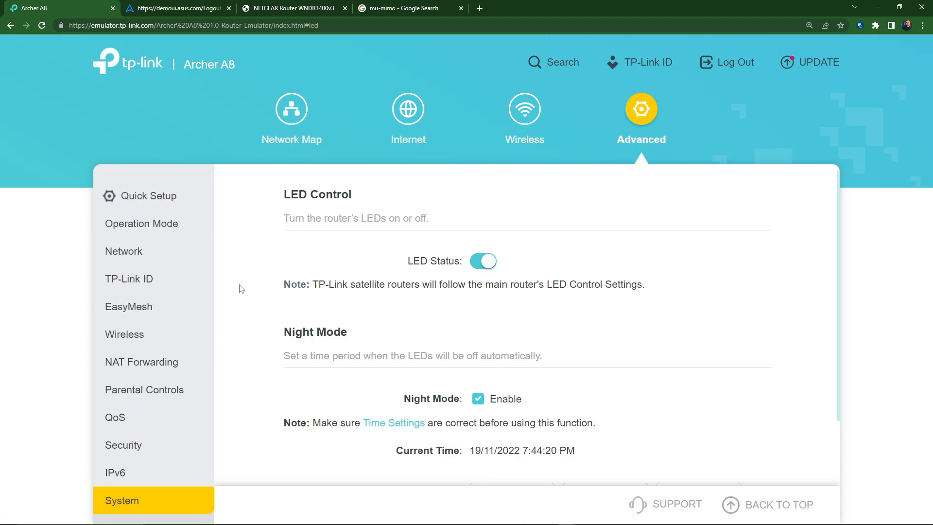
Switch to the ASUS demo page and load demoui.asus.com in place of its logout page.
click(190, 6)
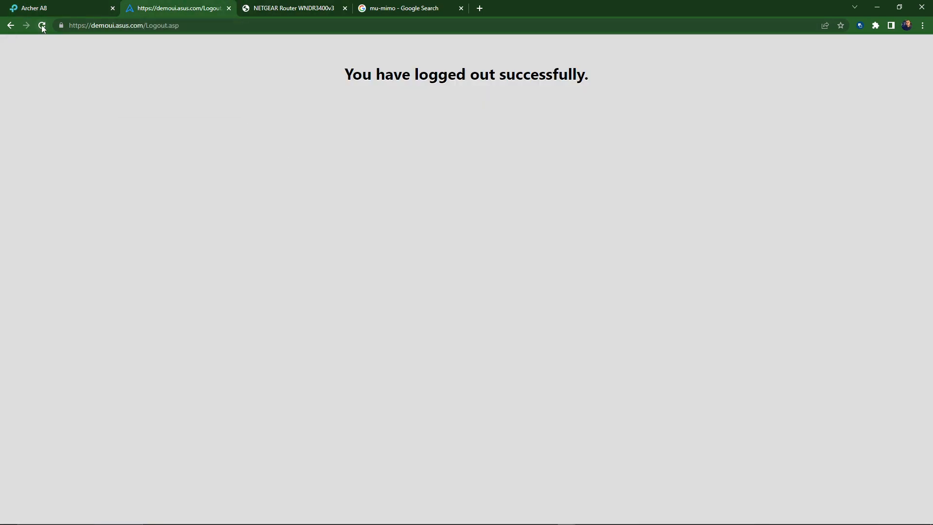
click(195, 25)
key(End)
key(BackSpace)
key(BackSpace)
key(BackSpace)
key(BackSpace)
key(BackSpace)
key(BackSpace)
key(BackSpace)
key(BackSpace)
key(BackSpace)
key(BackSpace)
key(Return)
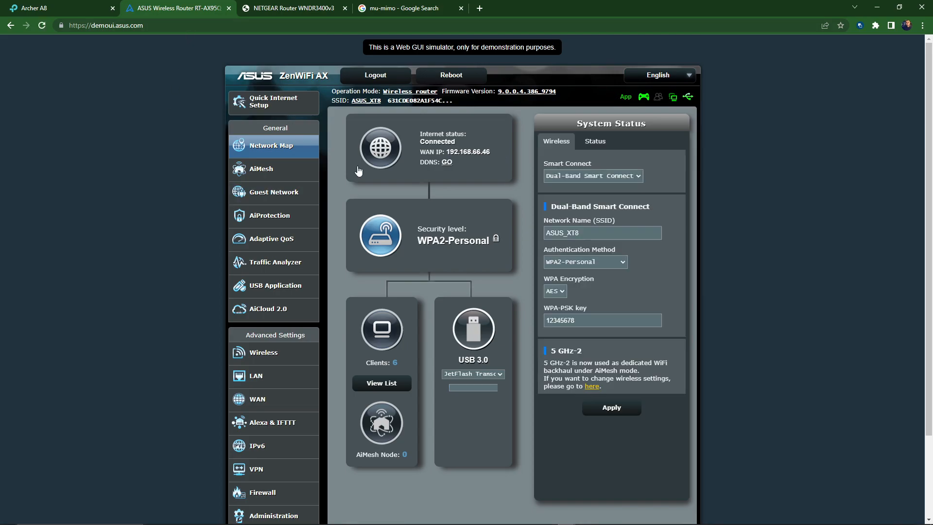
Enlarge the ASUS page and look over the Network Map's connection, clients, USB and wireless system status.
key(ctrl+plus)
key(ctrl+plus)
key(ctrl+plus)
key(ctrl+plus)
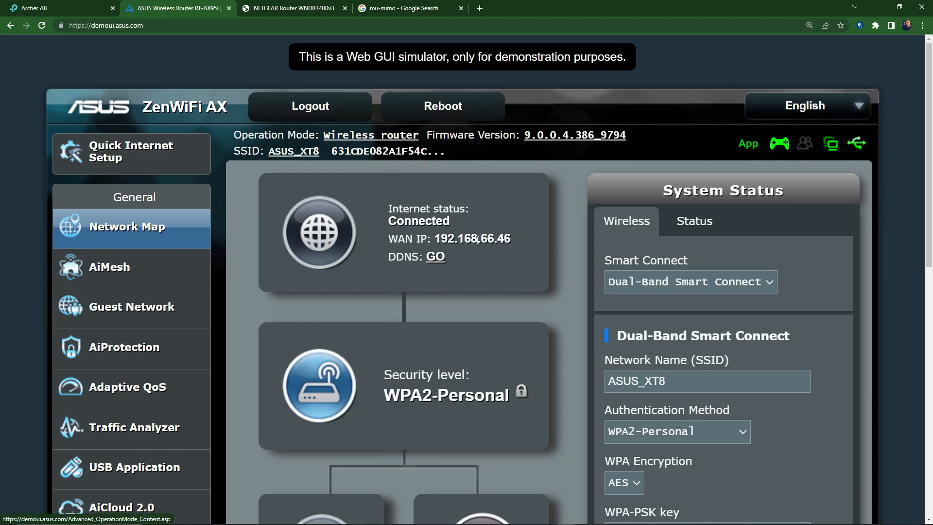
scroll(390, 327, down, 1)
scroll(395, 343, down, 3)
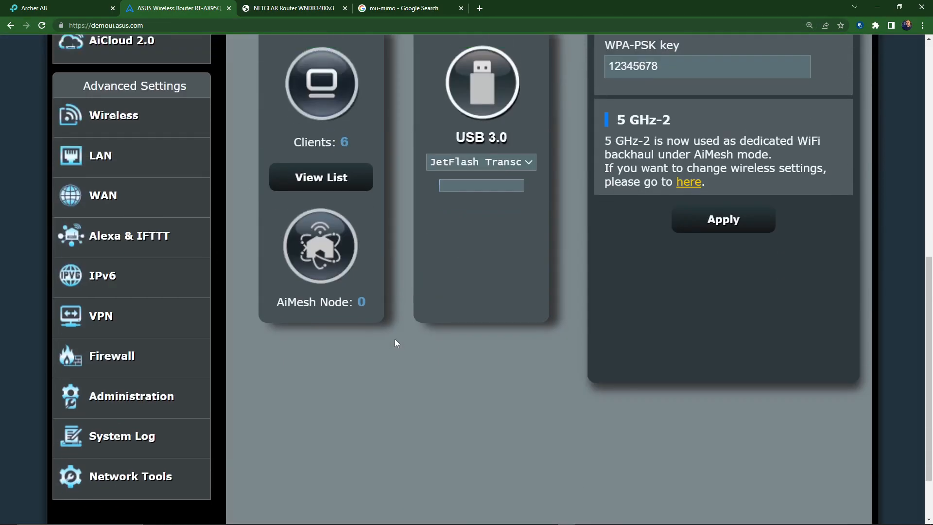
scroll(389, 345, up, 6)
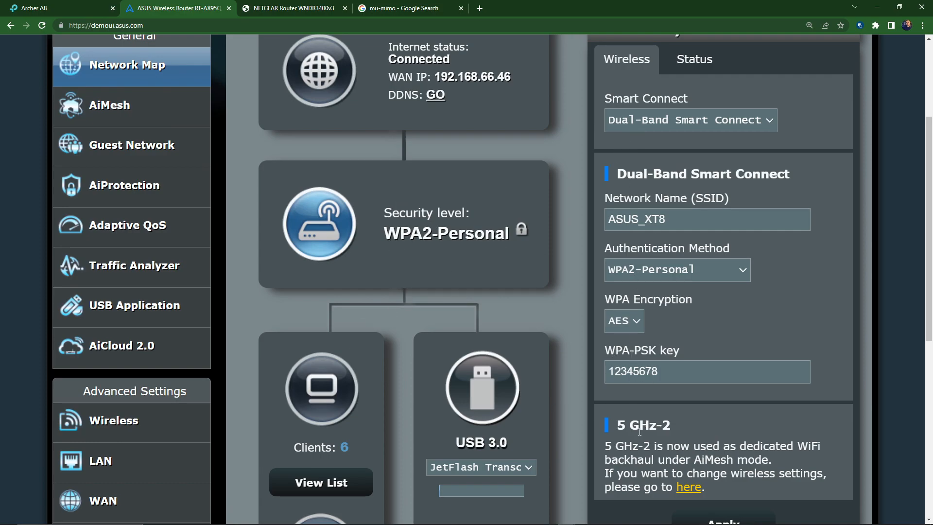
scroll(629, 323, up, 3)
scroll(628, 323, down, 3)
scroll(429, 321, up, 3)
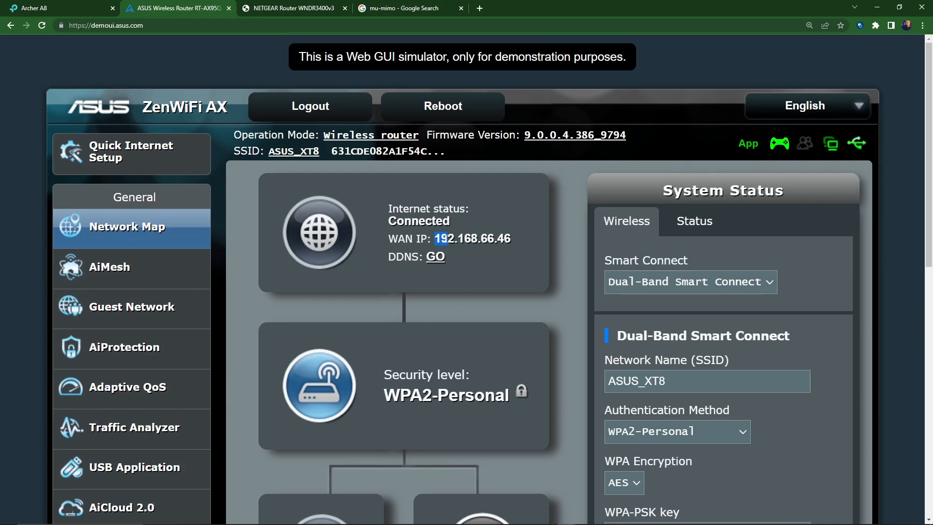
Highlight the WAN IP address and the DDNS label in the Network Map's internet status.
drag(510, 239, 438, 241)
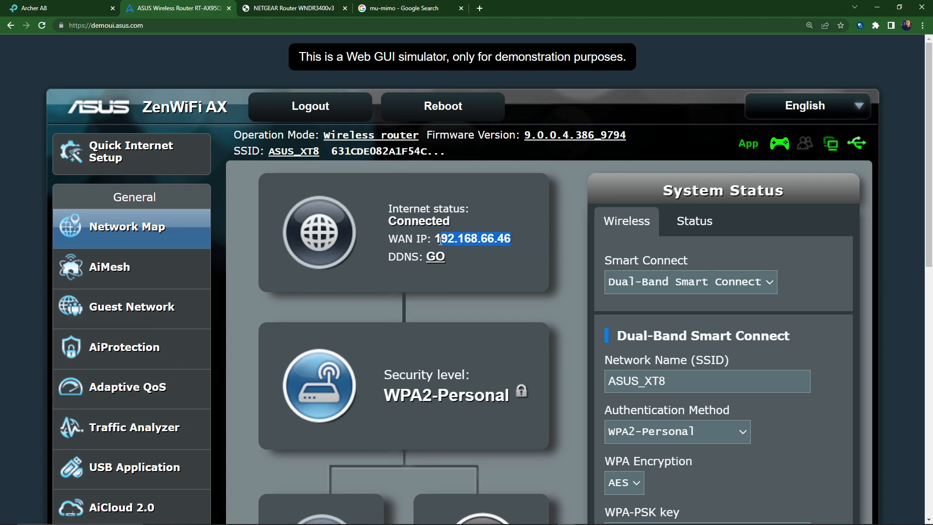
click(437, 242)
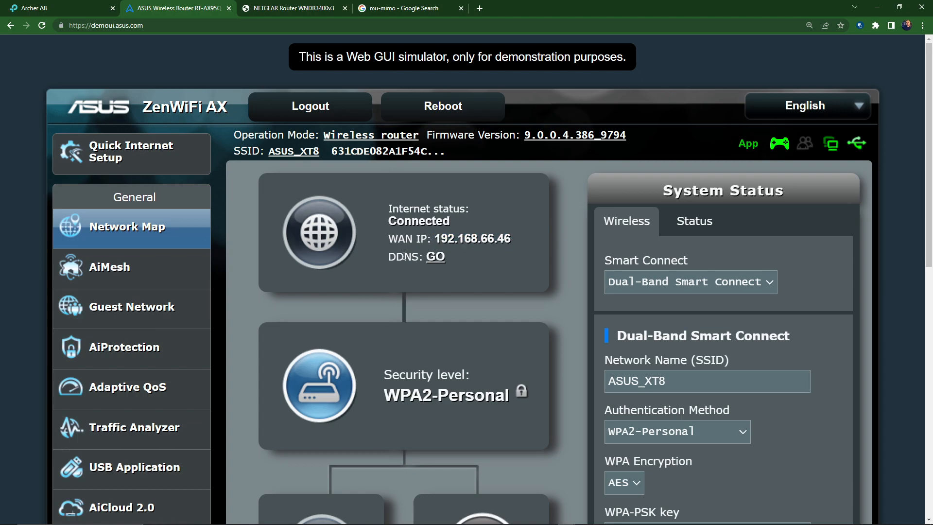
drag(389, 258, 413, 261)
View the AiMesh node topology and the Guest Network options for the 2.4GHz and 5GHz-1 bands.
click(109, 266)
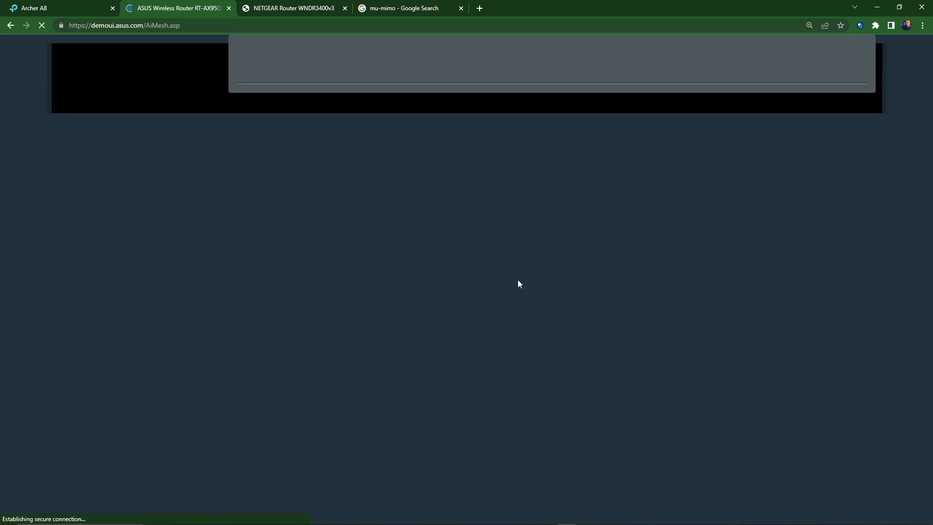
scroll(536, 340, down, 3)
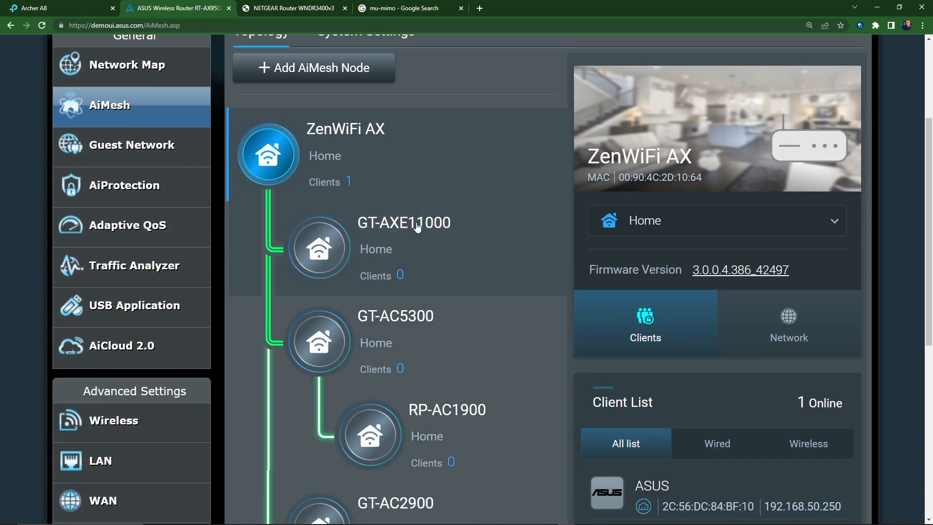
click(115, 149)
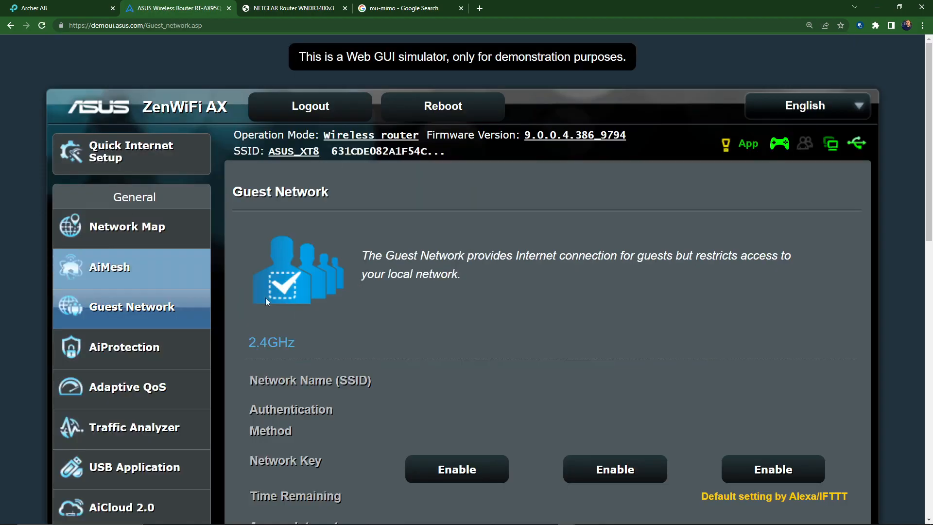
scroll(523, 266, down, 3)
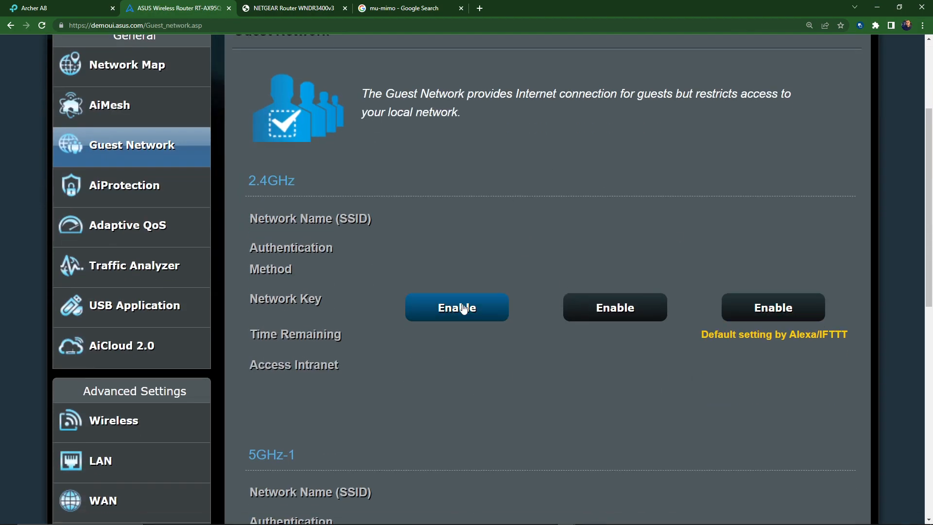
View the AiProtection features and the Adaptive QoS bandwidth monitor with its per-device upload and download usage.
click(109, 191)
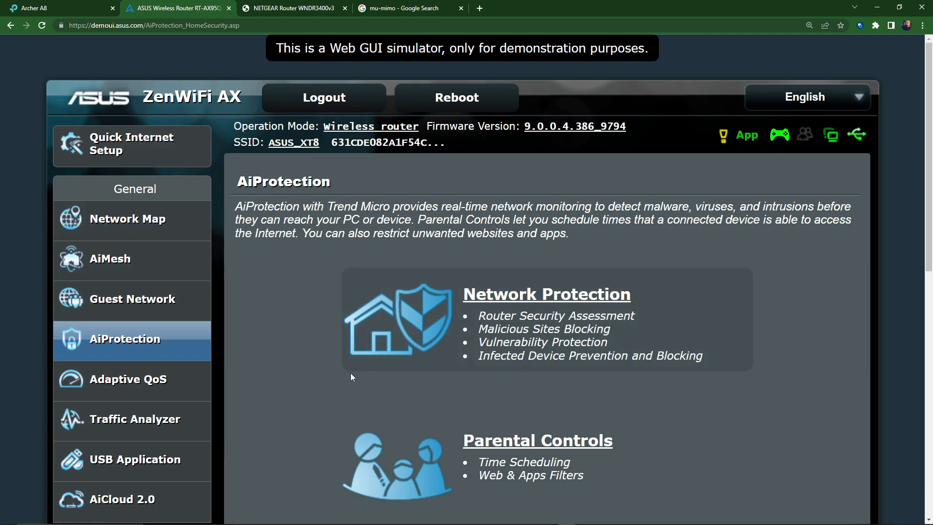
scroll(185, 374, down, 3)
click(128, 209)
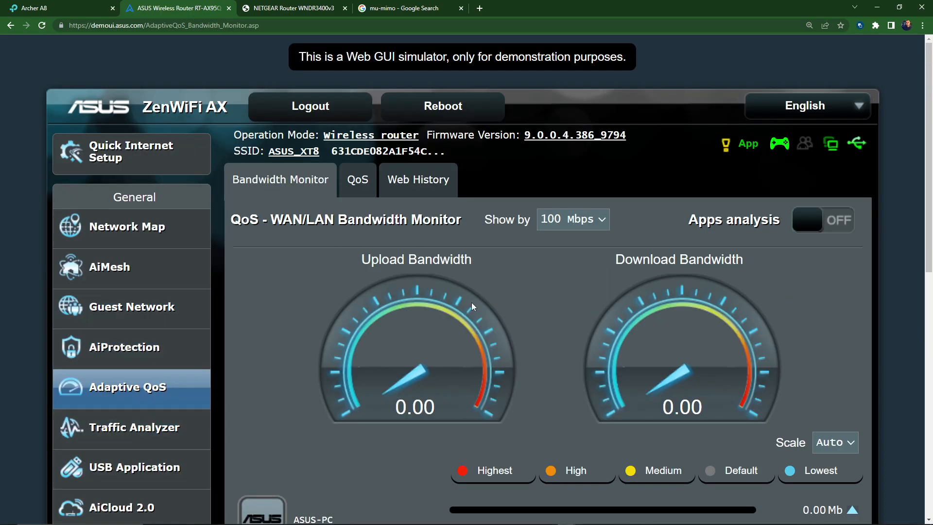
scroll(471, 302, down, 6)
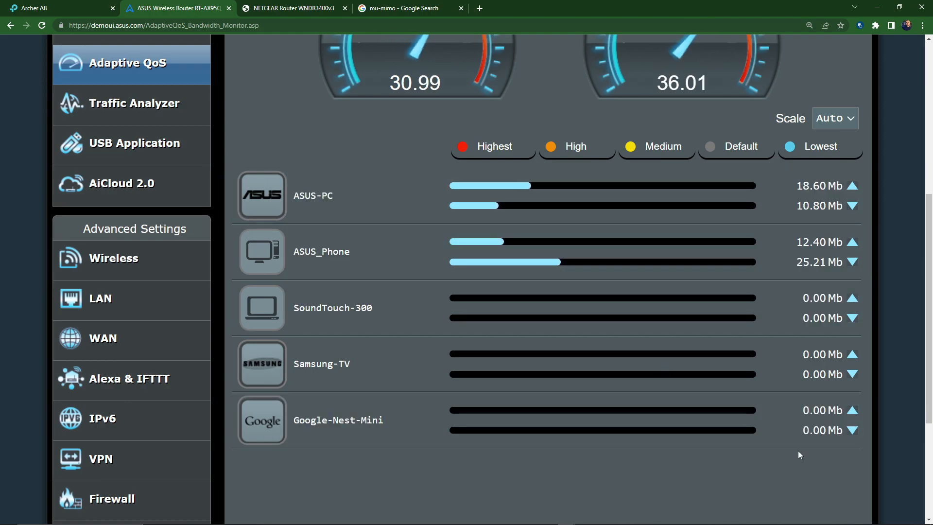
scroll(374, 331, up, 3)
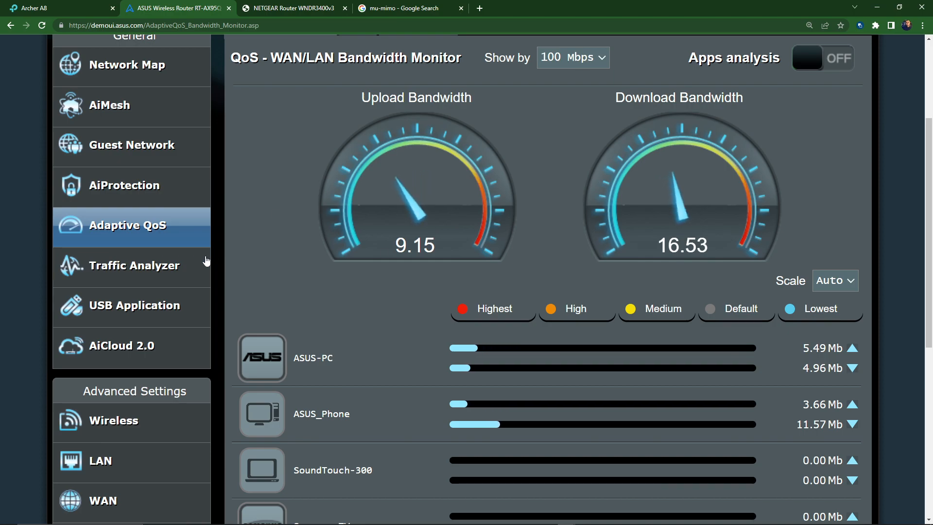
Show the Traffic Analyzer statistics and examine the daily traffic graph and the top five clients' app usage.
click(173, 267)
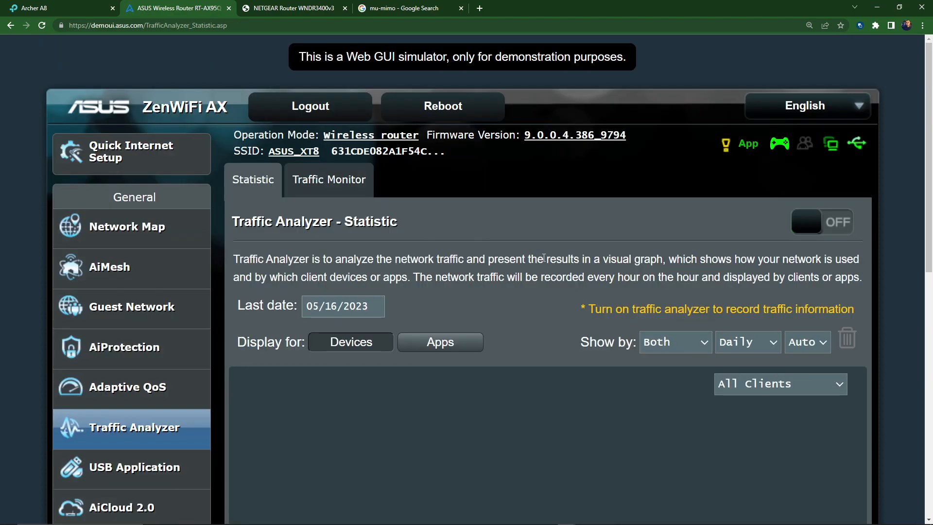
scroll(543, 258, down, 5)
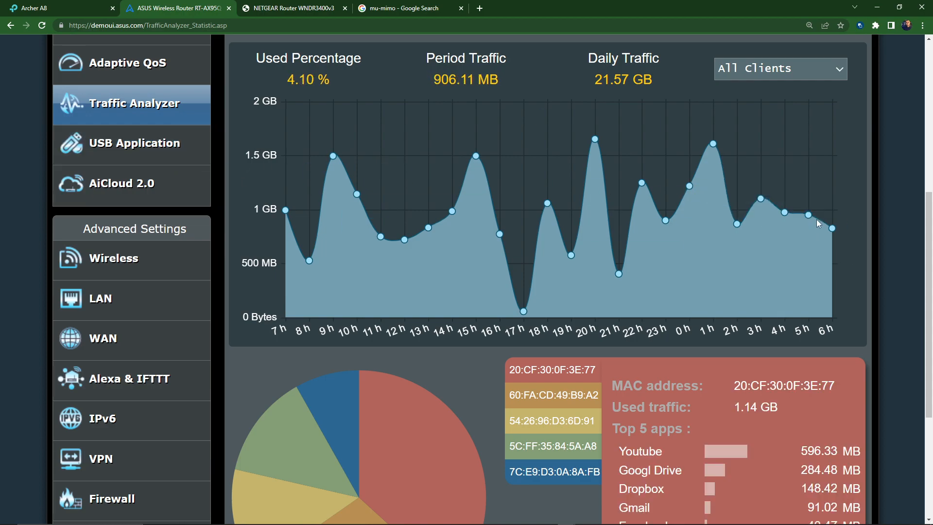
scroll(669, 354, down, 3)
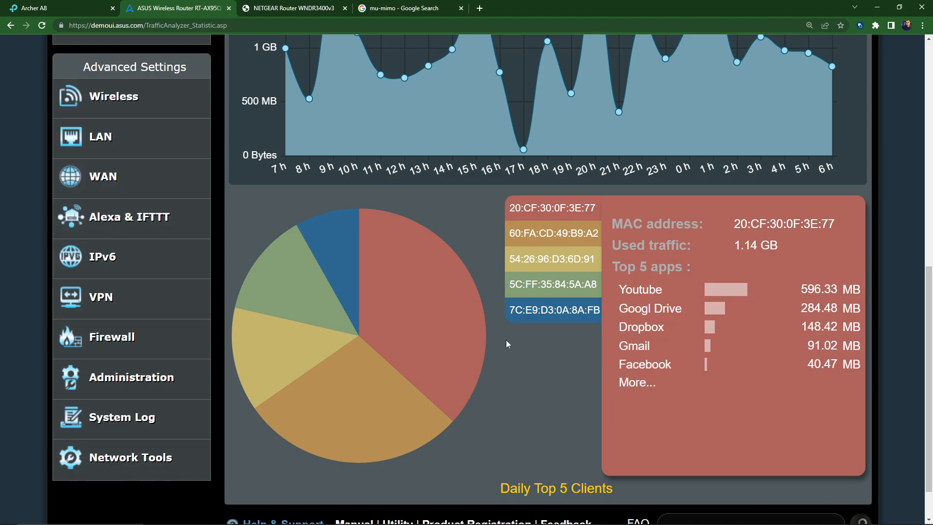
View the AiCloud 2.0 overview and the Sync Server page with its Invitation Generator form, and return to the overview.
scroll(495, 336, up, 3)
scroll(511, 341, up, 3)
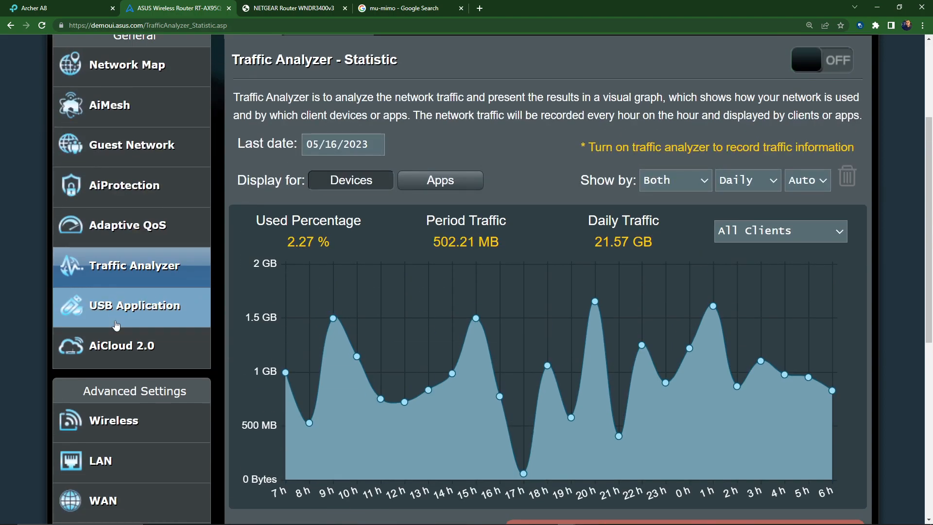
click(116, 349)
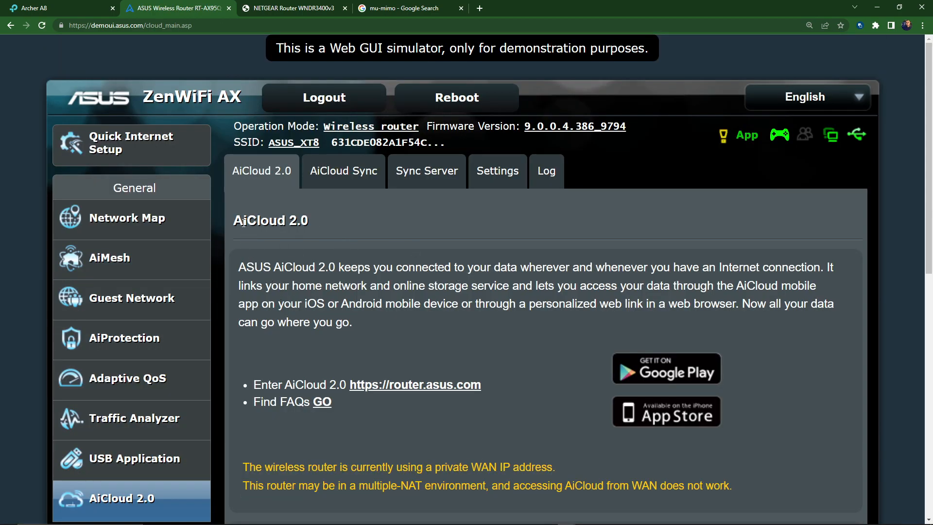
click(346, 178)
click(437, 180)
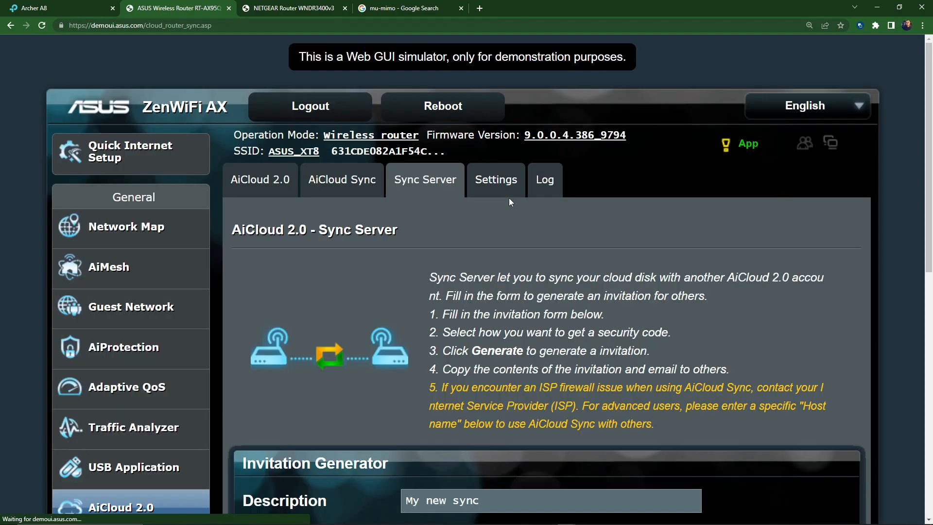
scroll(499, 224, down, 3)
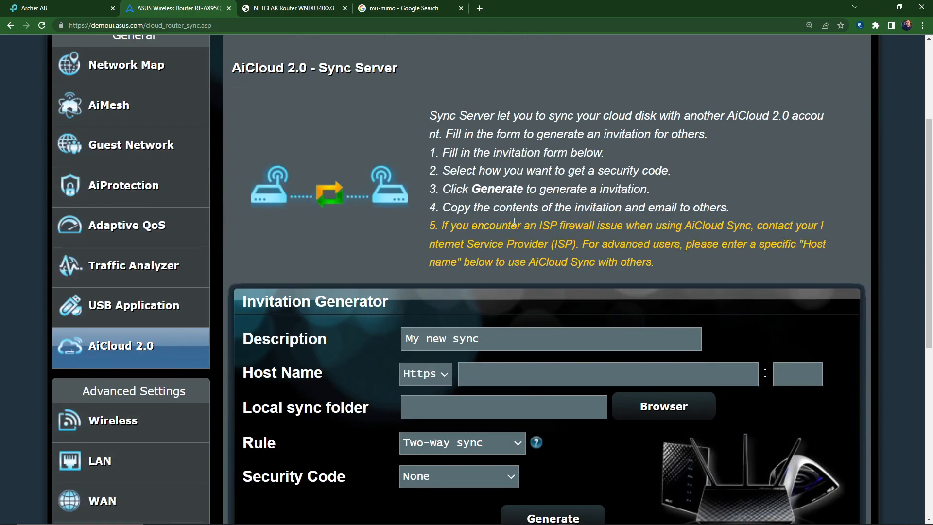
scroll(514, 221, up, 3)
click(267, 180)
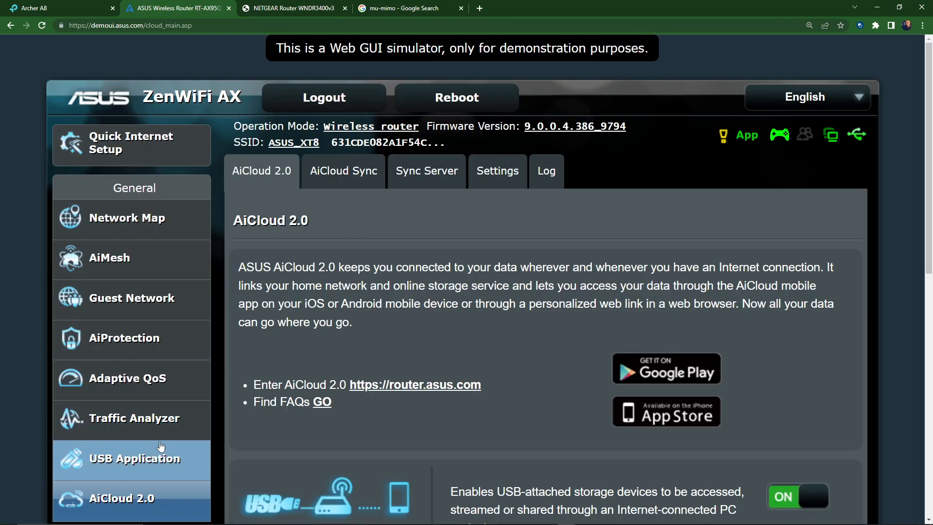
Show the general Wireless settings and highlight the network name (SSID) text.
scroll(162, 441, down, 3)
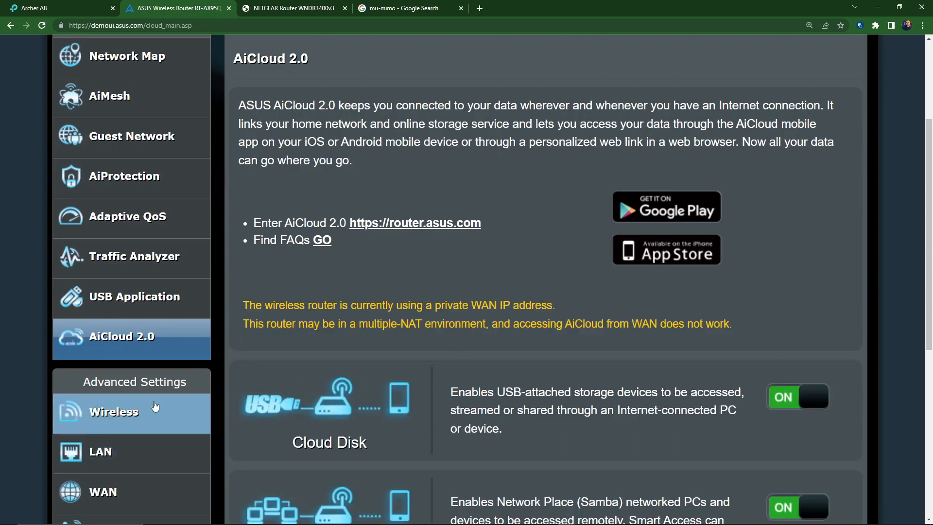
click(130, 430)
scroll(403, 289, down, 2)
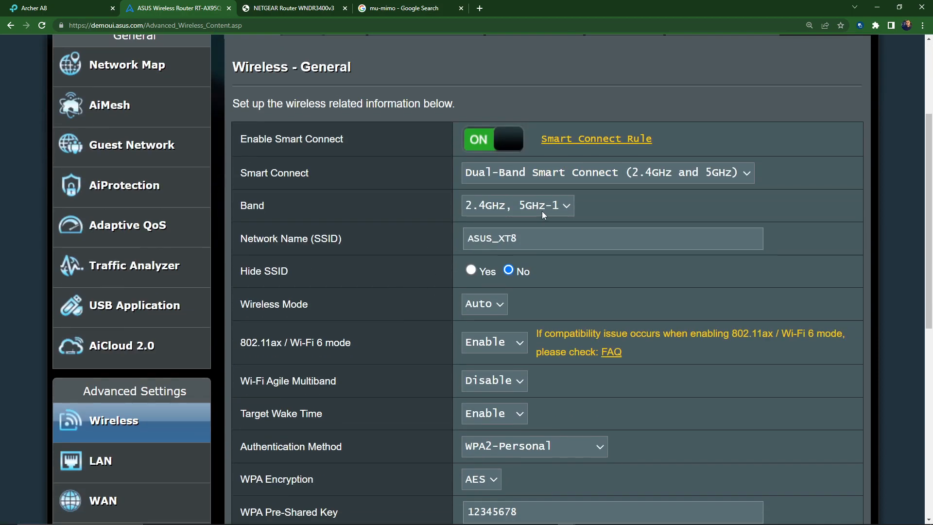
drag(538, 238, 497, 260)
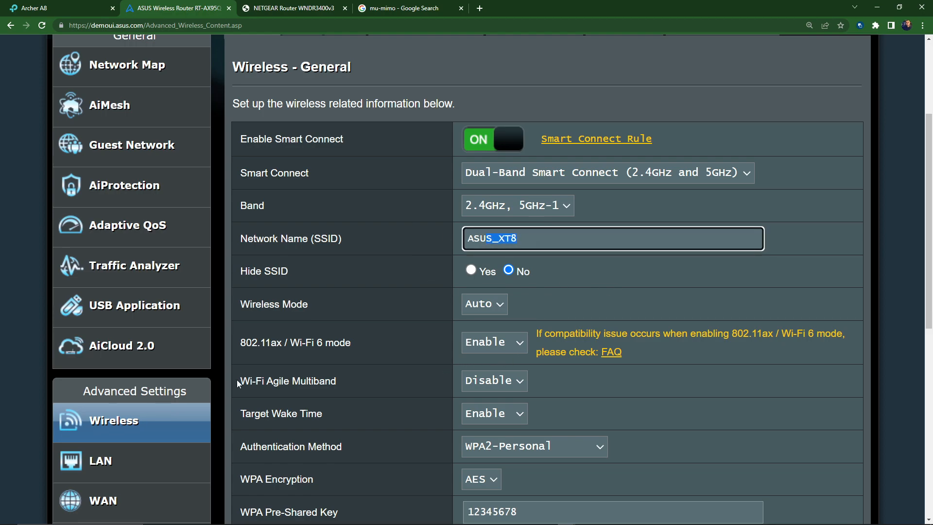
View the available wireless authentication methods without changing the selected one.
scroll(242, 379, down, 3)
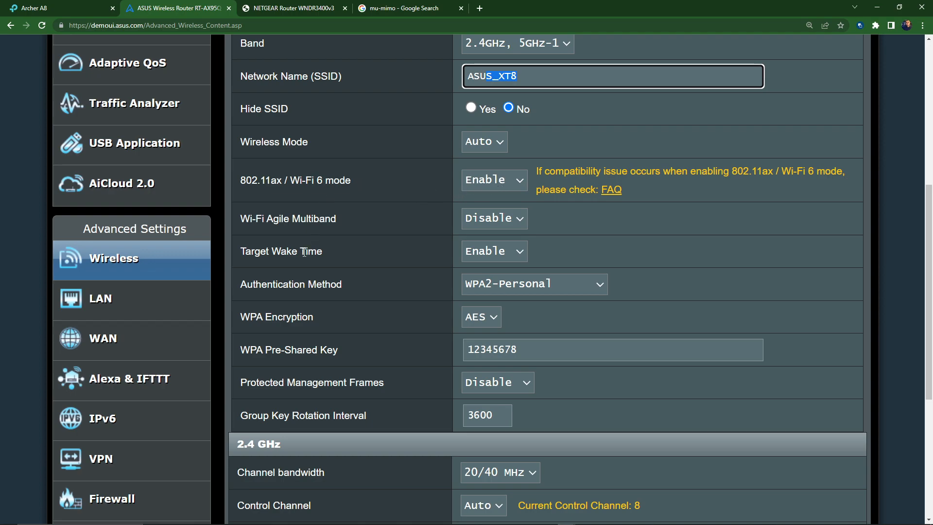
click(585, 291)
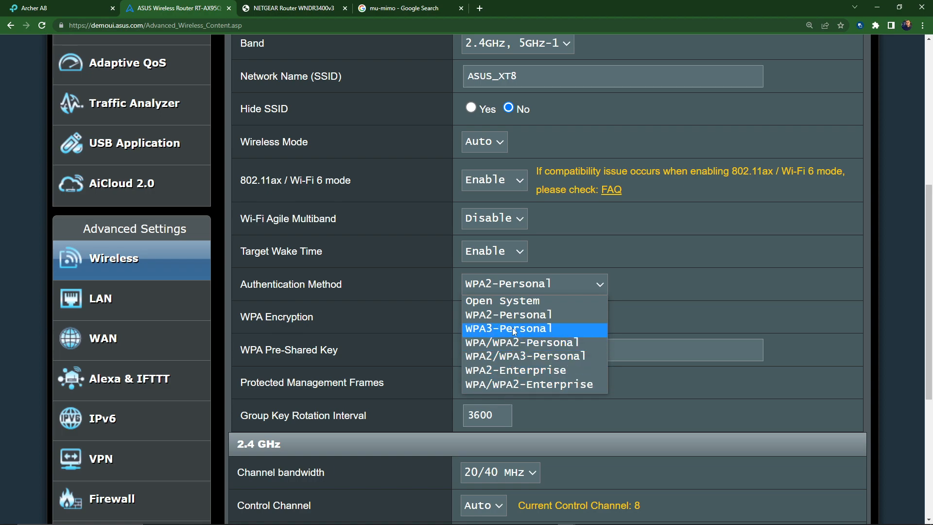
click(398, 275)
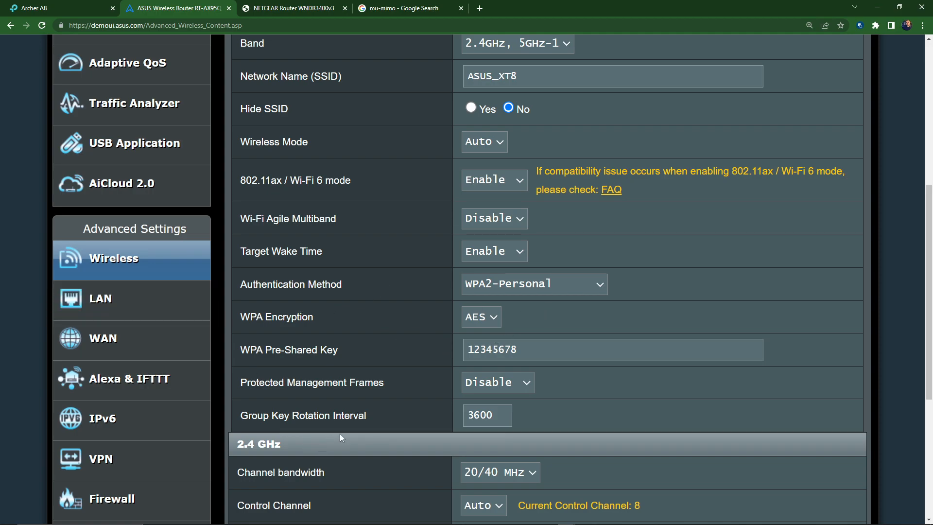
View the 2.4 GHz and 5 GHz-1 channel settings and highlight the word "Frames" in the Protected Management Frames label.
scroll(399, 416, down, 3)
scroll(398, 412, down, 2)
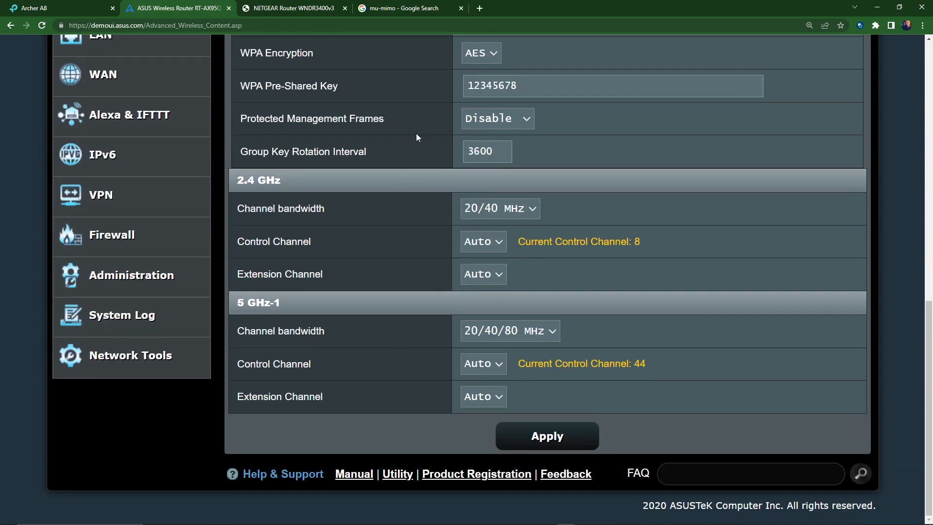
drag(388, 121, 343, 122)
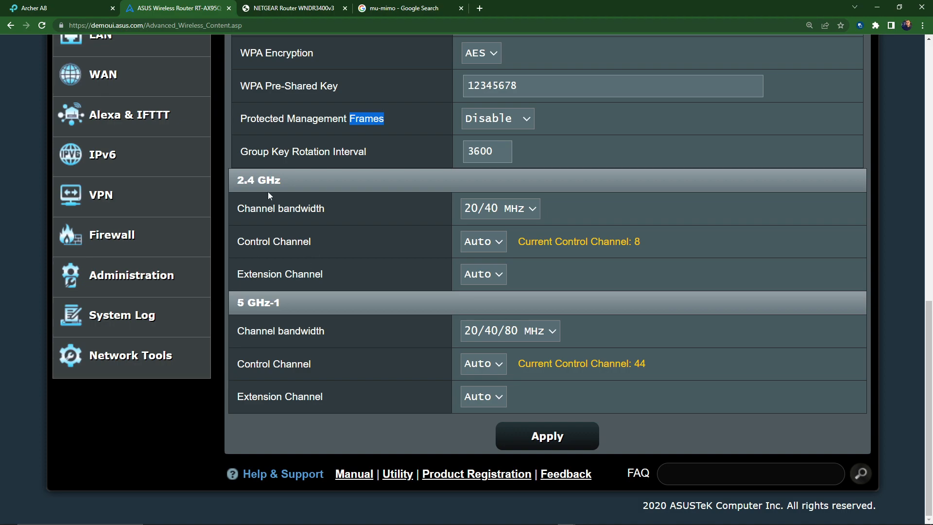
View the LAN IP settings and the WAN Internet Connection settings down to the special requirements from the ISP.
scroll(102, 311, up, 3)
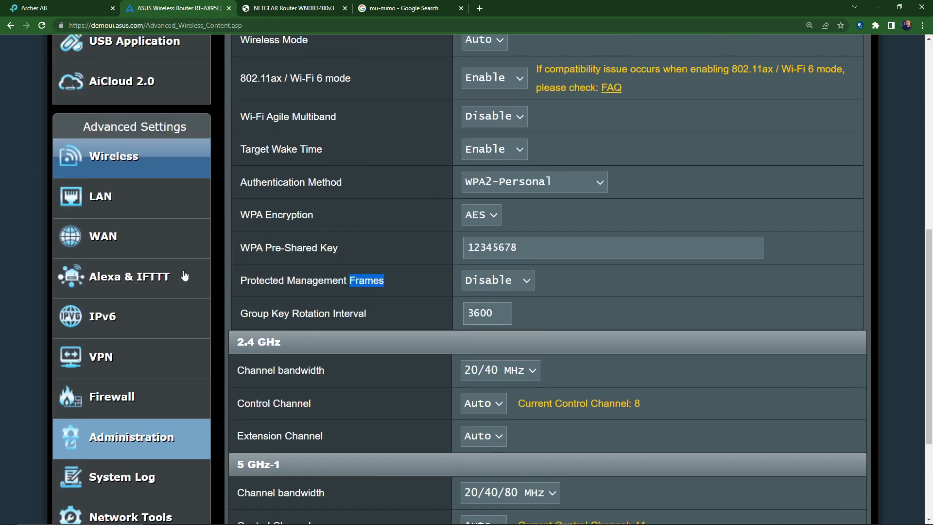
click(141, 208)
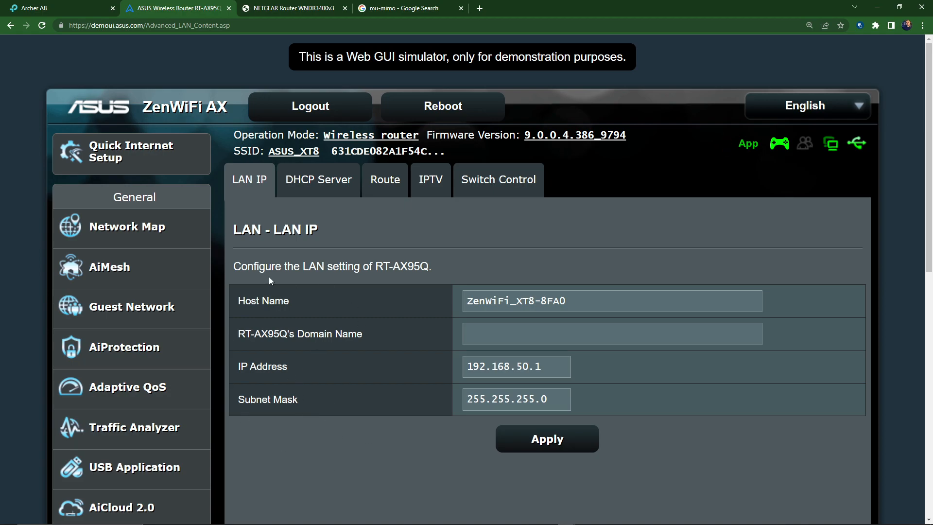
scroll(132, 389, down, 6)
scroll(139, 425, down, 3)
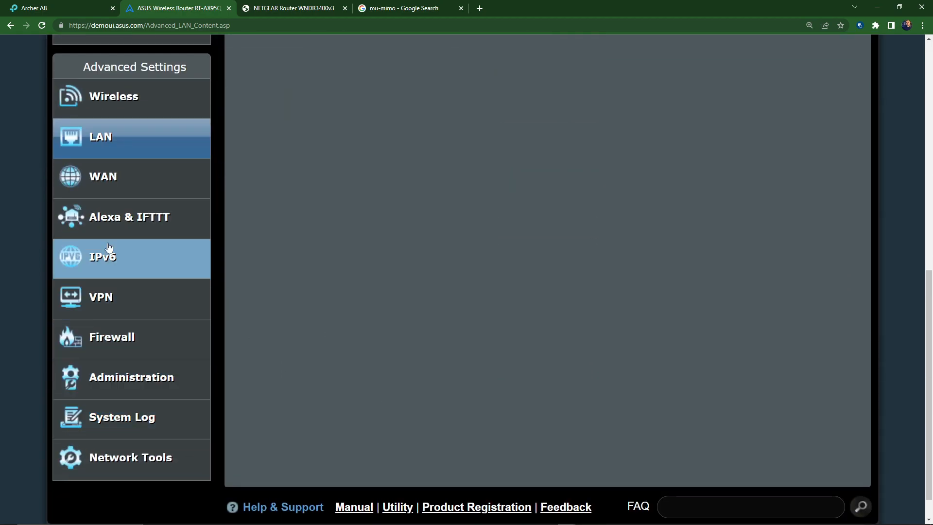
click(110, 183)
scroll(459, 319, down, 3)
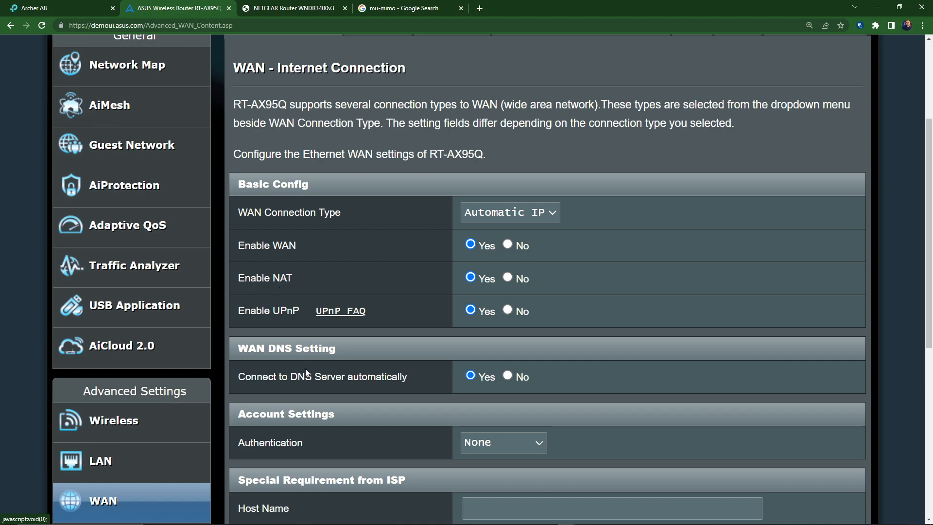
scroll(315, 384, down, 3)
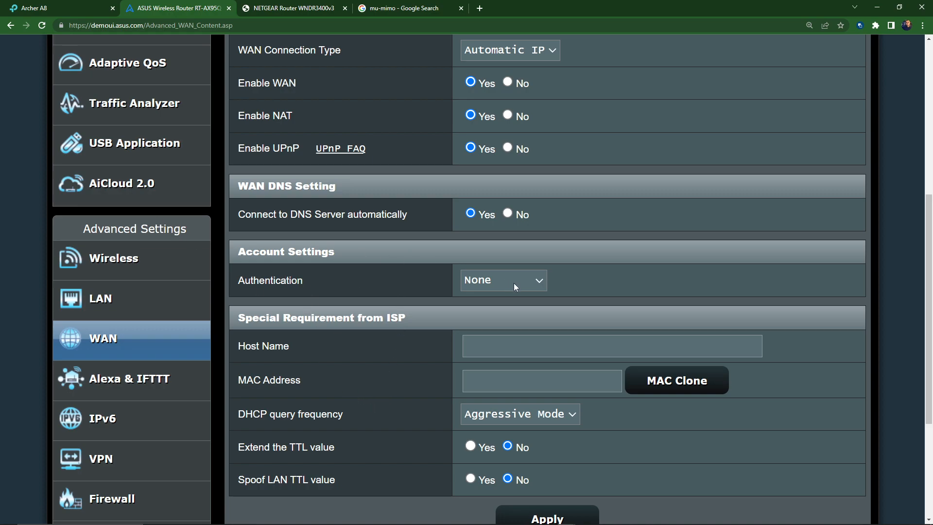
scroll(362, 223, down, 3)
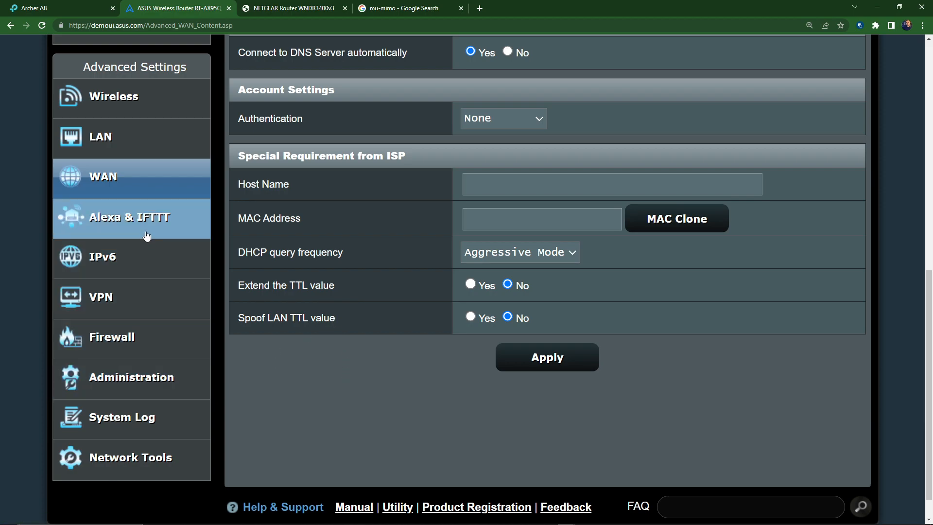
Show the IPv6 settings and view the available connection types without changing the selection.
click(127, 263)
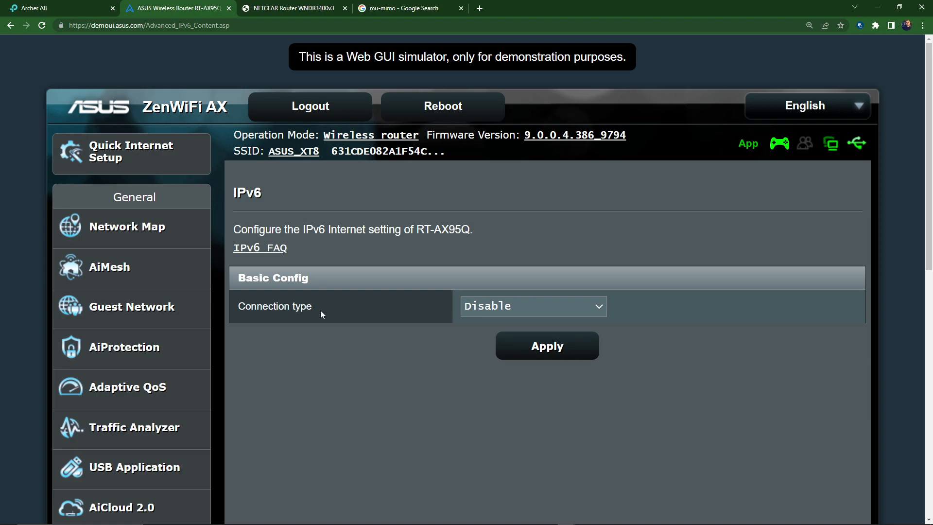
click(515, 308)
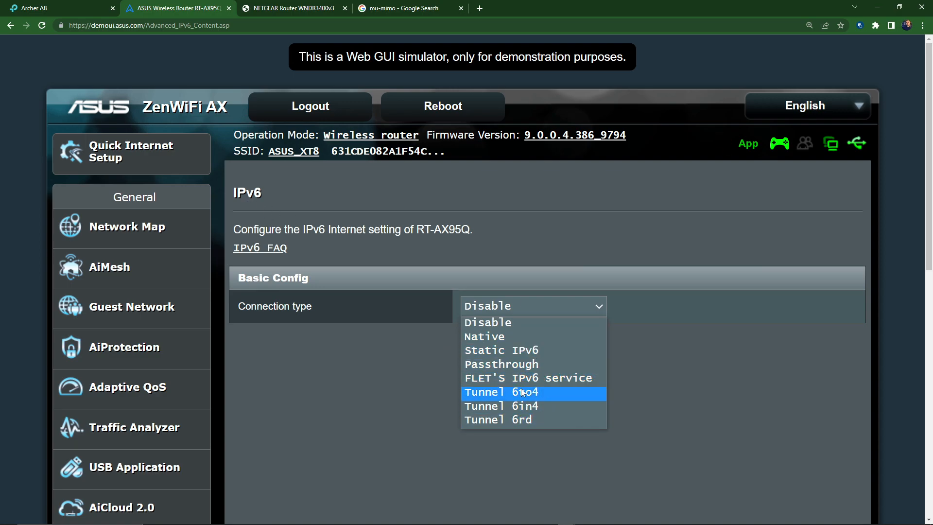
click(282, 344)
Show the PPTP VPN Server settings.
scroll(131, 381, down, 3)
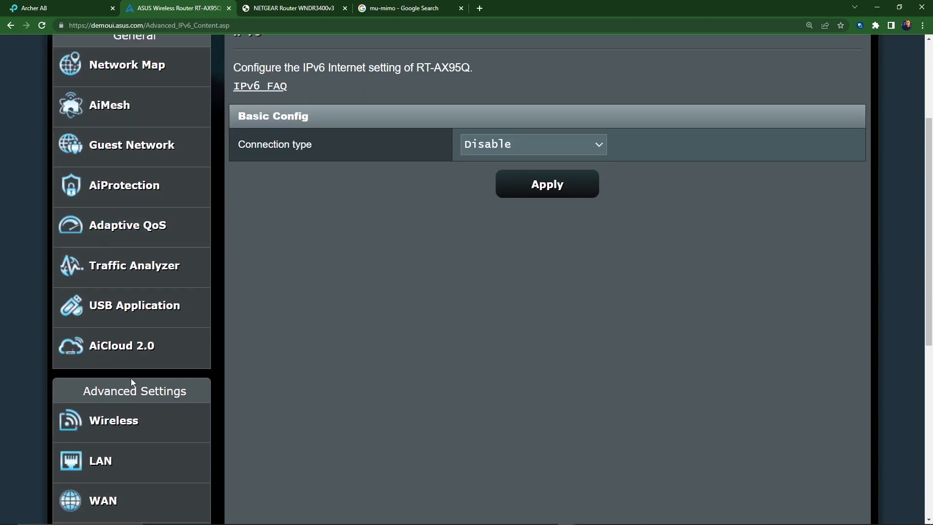
scroll(131, 378, down, 7)
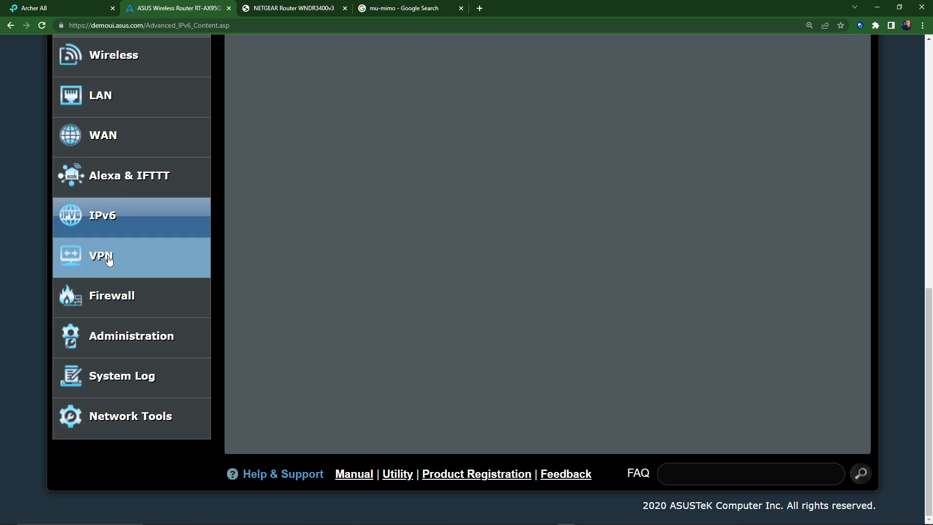
click(108, 261)
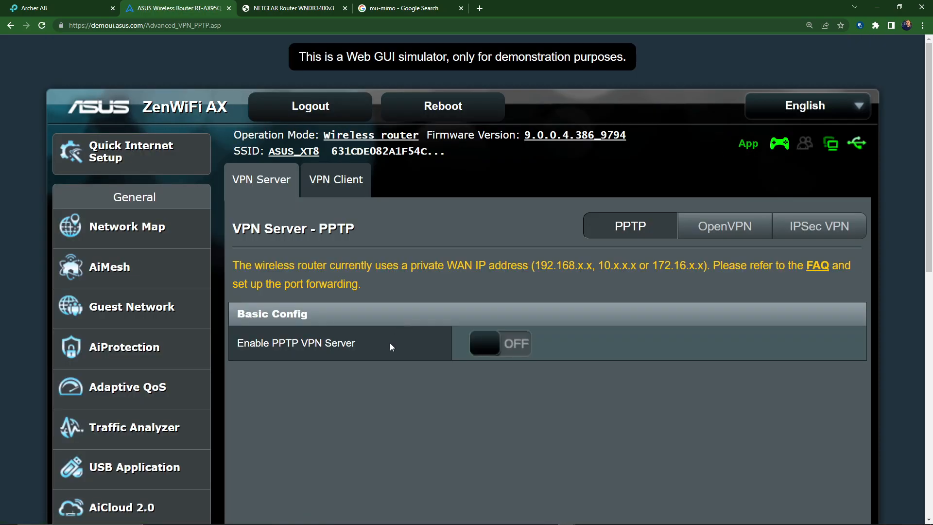
View the general Firewall settings, including DoS protection, the IPv6 firewall and the inbound firewall rules.
scroll(361, 386, down, 10)
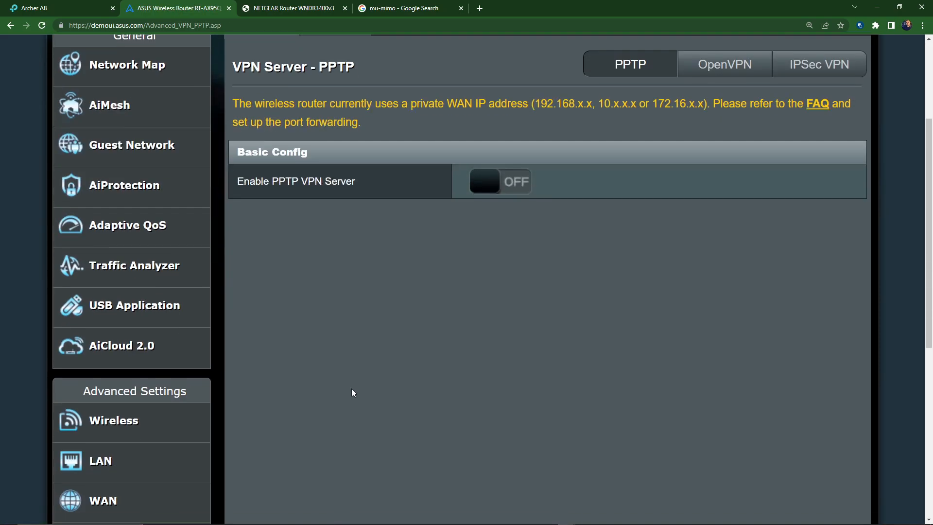
click(134, 344)
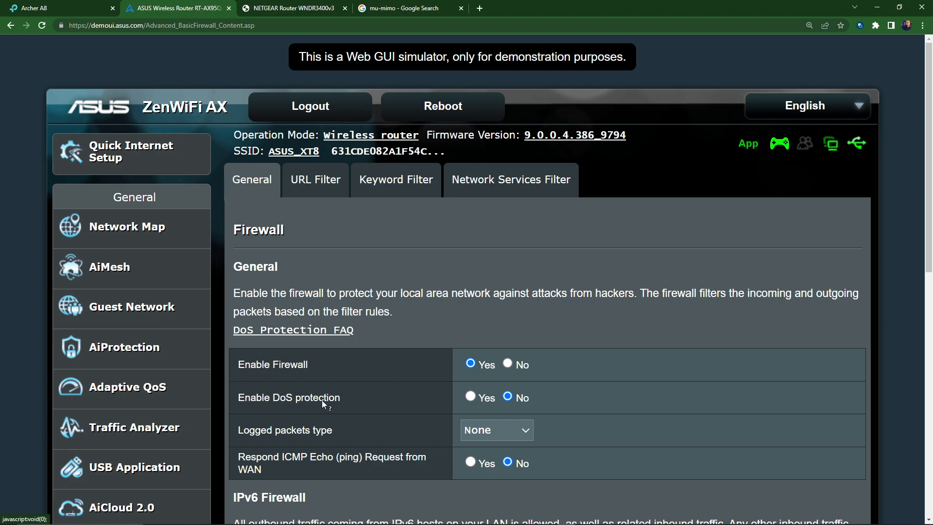
scroll(322, 400, down, 3)
scroll(322, 401, down, 3)
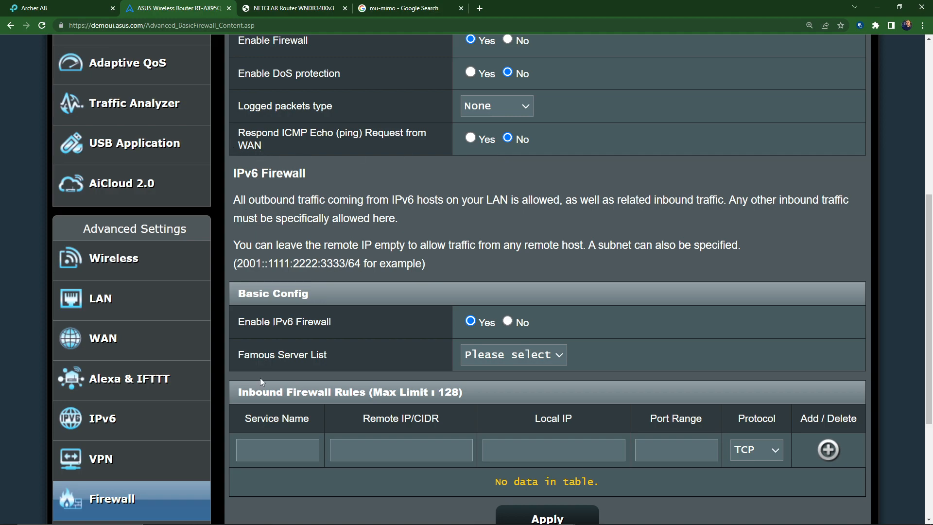
scroll(138, 425, down, 5)
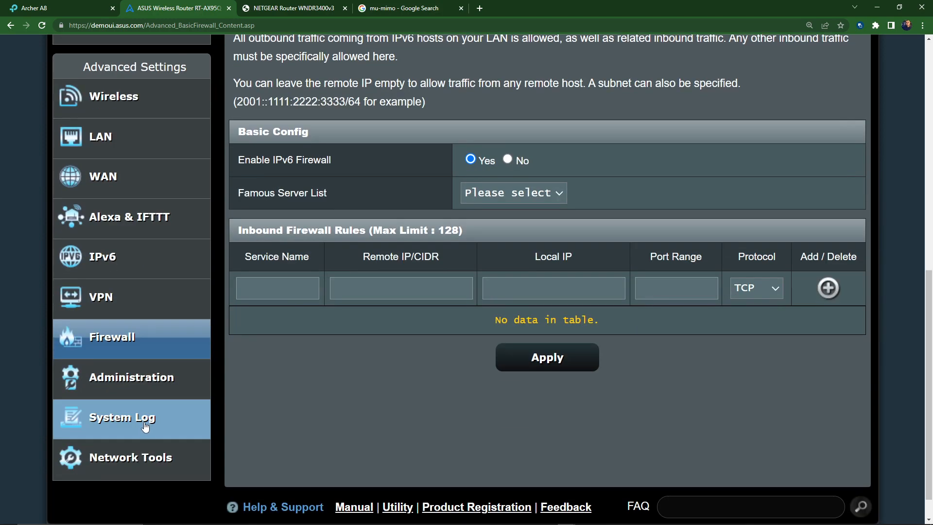
View the router's operation modes and the AiMesh Router mode description in the Administration settings.
click(127, 347)
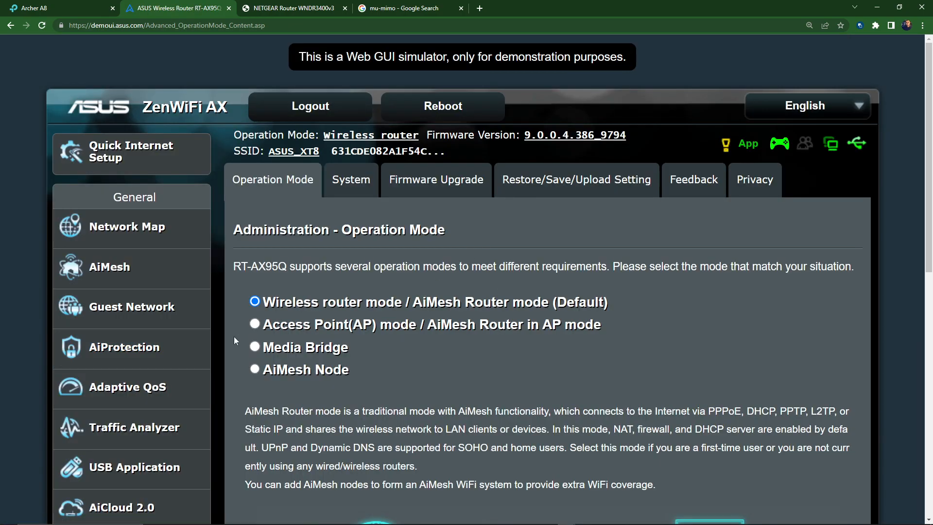
scroll(148, 373, down, 3)
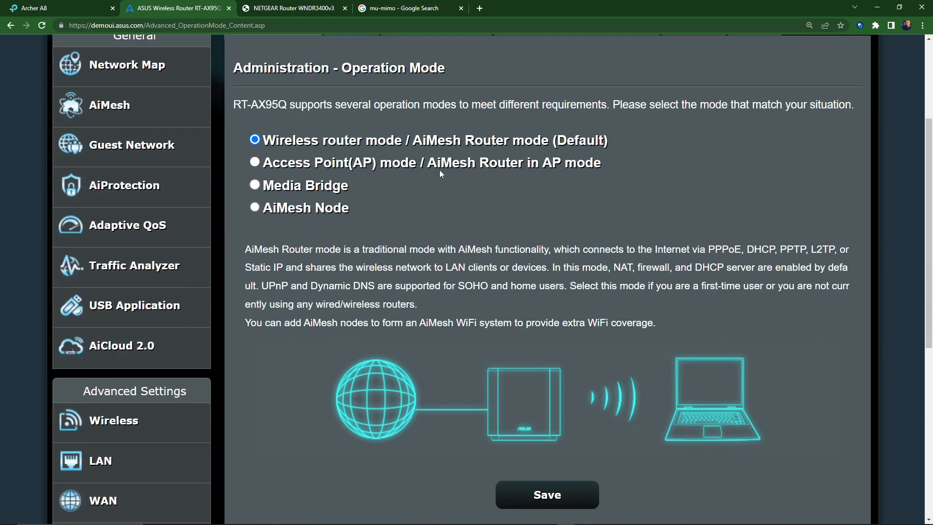
scroll(423, 247, down, 7)
scroll(243, 335, up, 7)
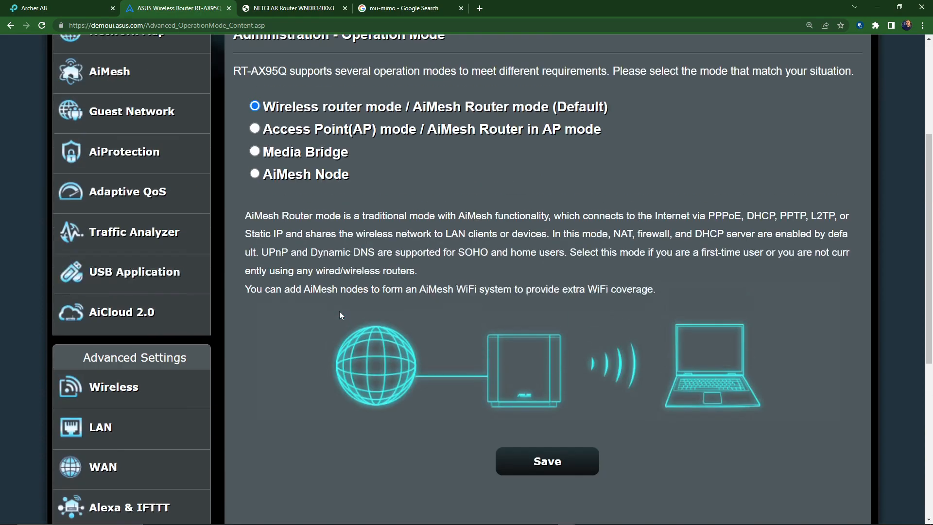
View the General Log in the System Log and show the Network Analysis page of the Network Tools.
scroll(304, 382, down, 7)
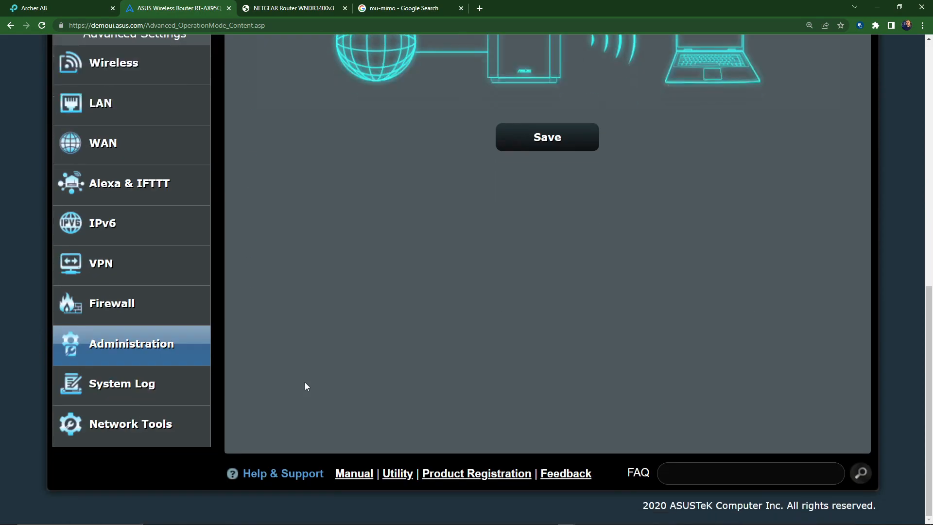
click(122, 387)
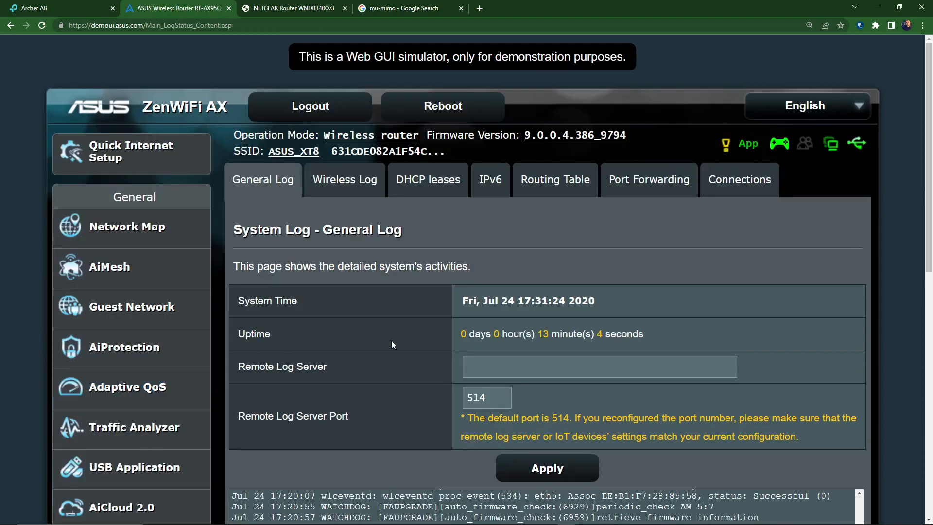
scroll(383, 340, down, 10)
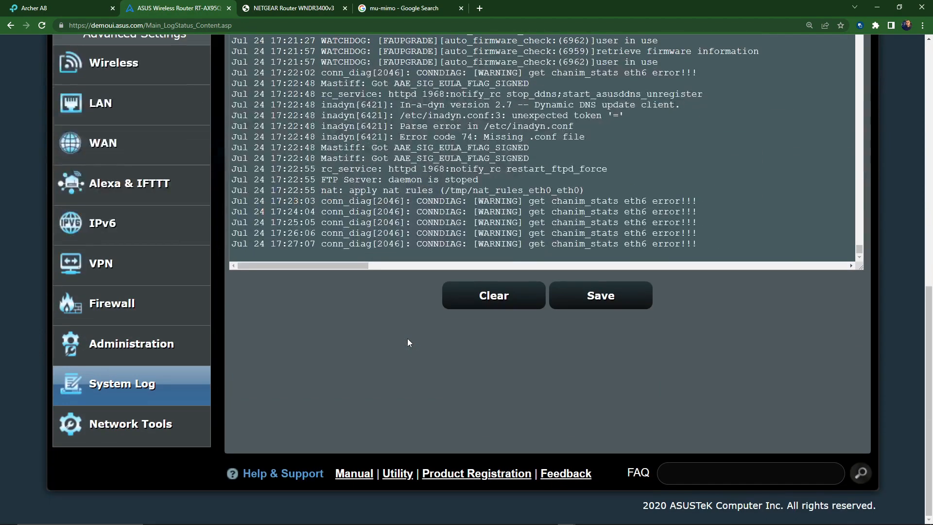
click(130, 425)
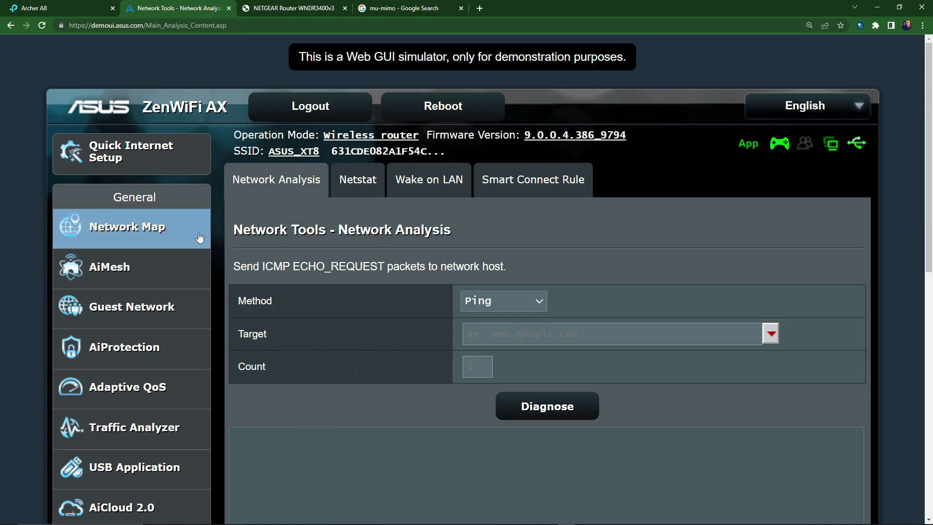
Switch to the NETGEAR WNDR3400v3 router emulator and show the overview on its Basic home page.
scroll(149, 272, down, 10)
scroll(156, 335, up, 10)
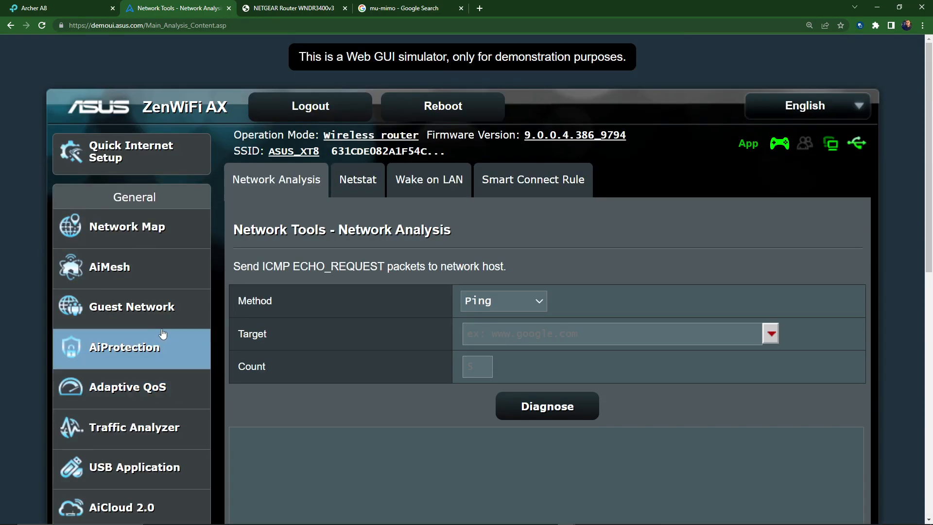
click(293, 10)
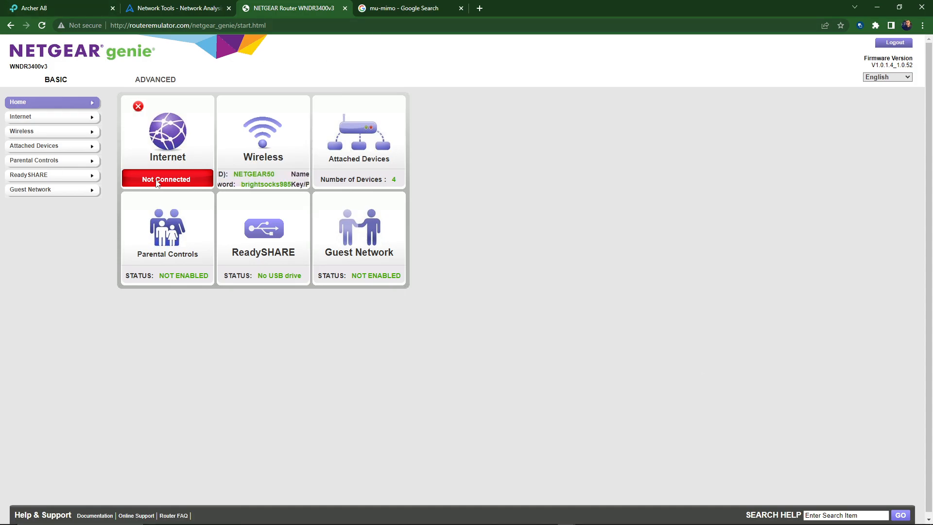
scroll(340, 242, up, 4)
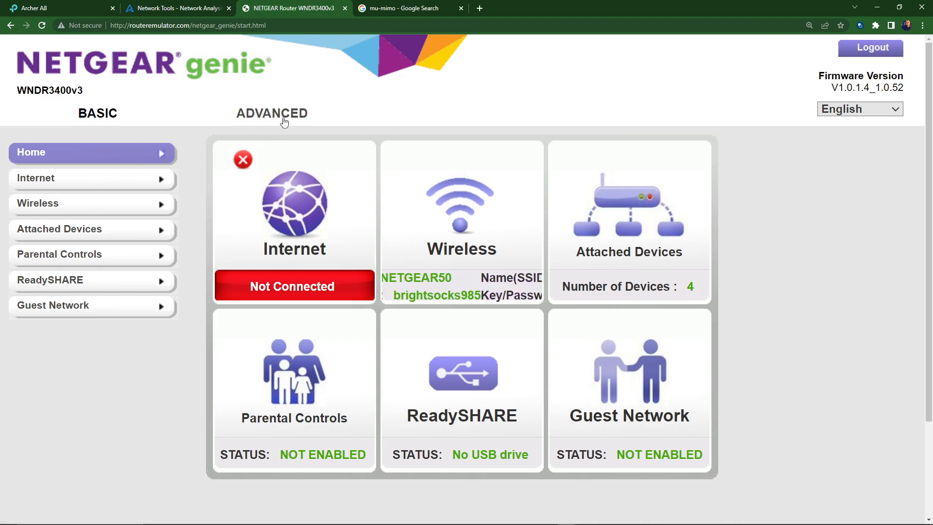
Show the Advanced home page and highlight the Internet Port's MAC address, IP address and domain name servers.
click(276, 116)
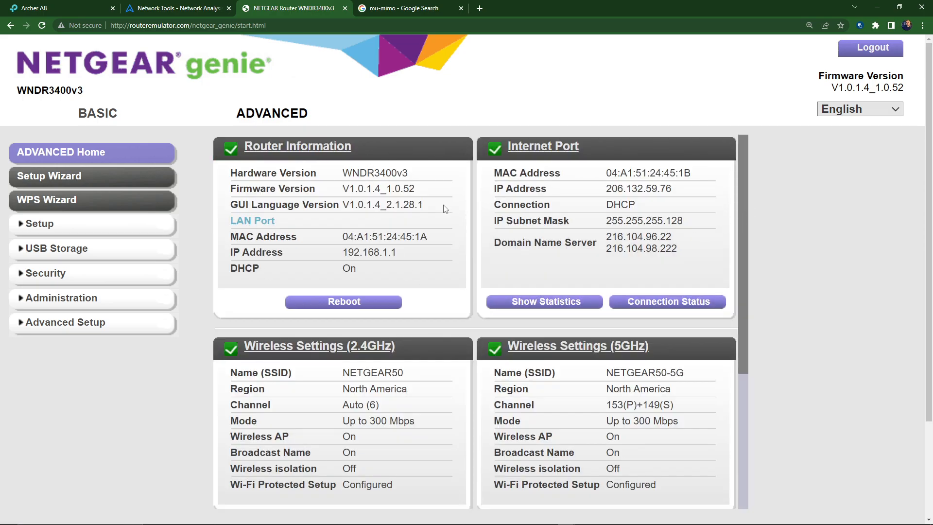
double_click(646, 207)
drag(693, 196, 491, 171)
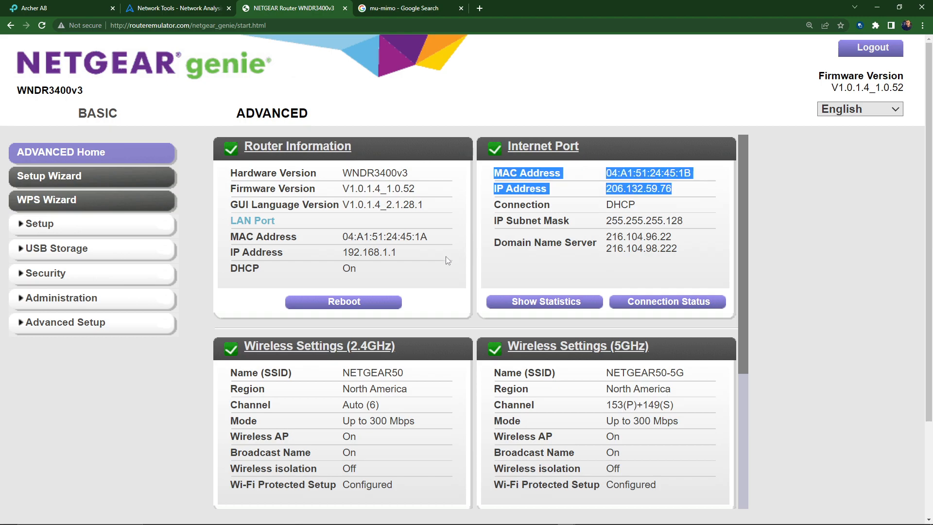
drag(680, 253, 606, 235)
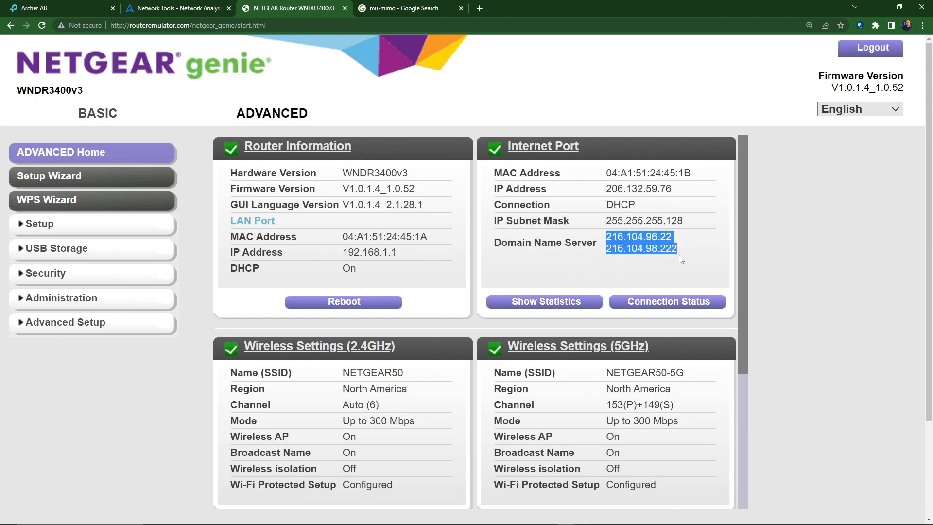
Review the 2.4 GHz and 5 GHz wireless settings and guest network details on the Advanced home page.
scroll(564, 437, down, 1)
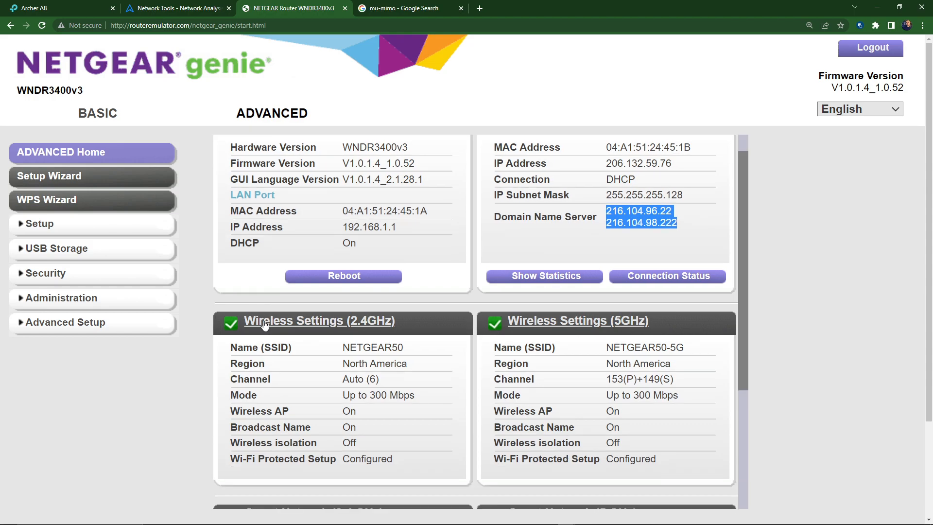
scroll(468, 460, down, 3)
scroll(468, 462, up, 2)
scroll(454, 461, down, 5)
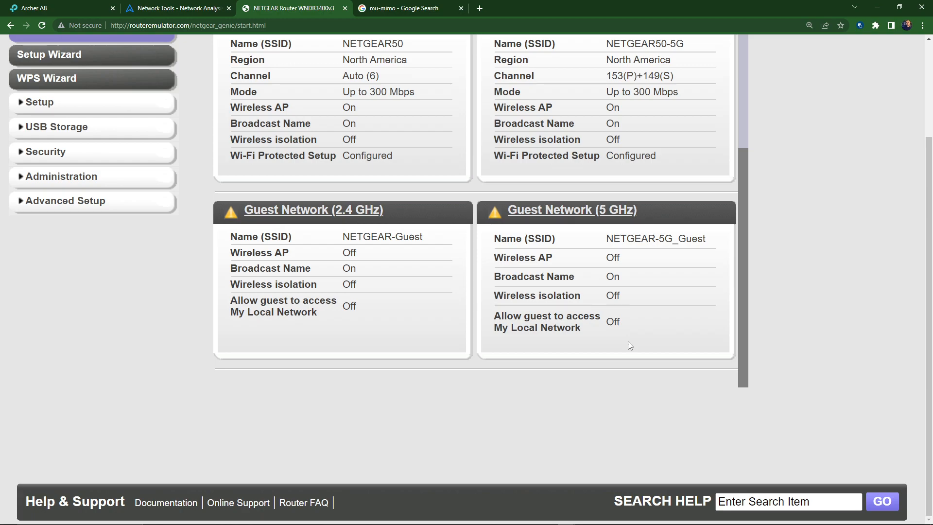
scroll(367, 326, up, 1)
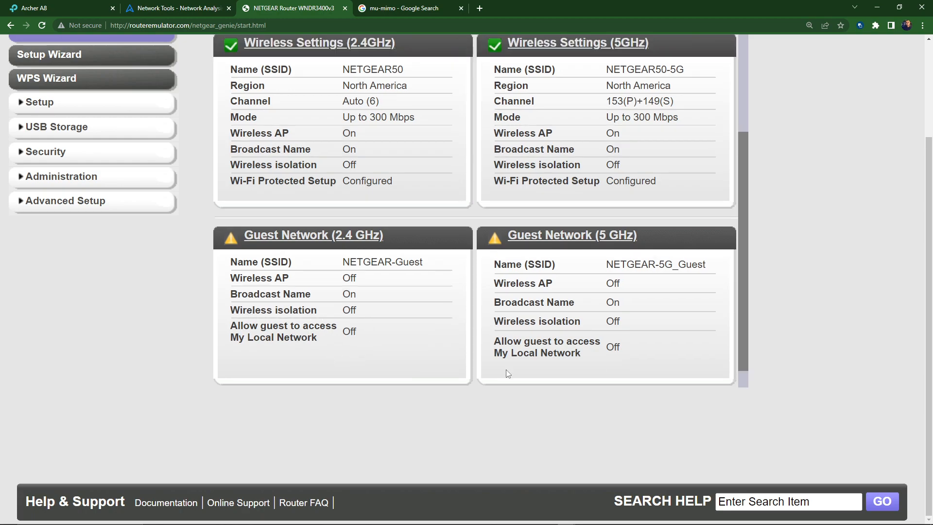
scroll(444, 430, up, 5)
scroll(443, 431, up, 4)
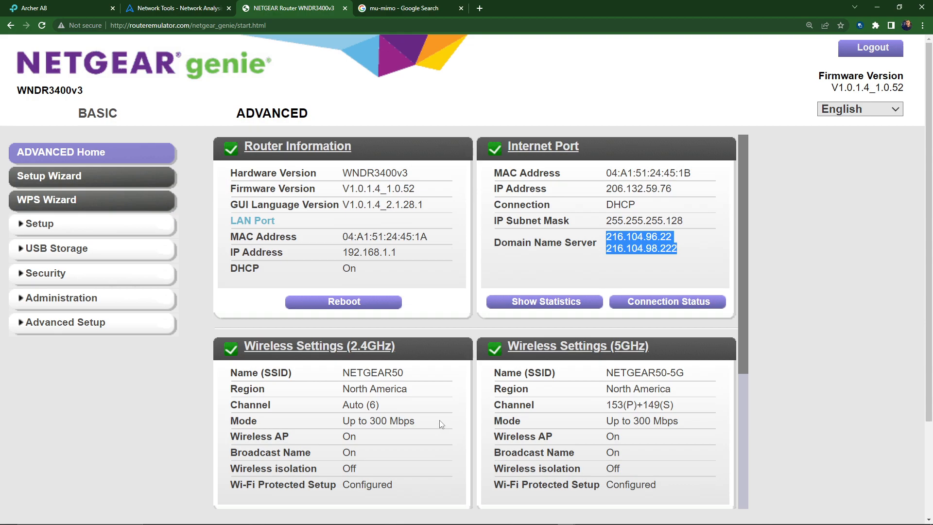
Highlight the GUI language version and hardware version labels in the Router Information section.
double_click(247, 204)
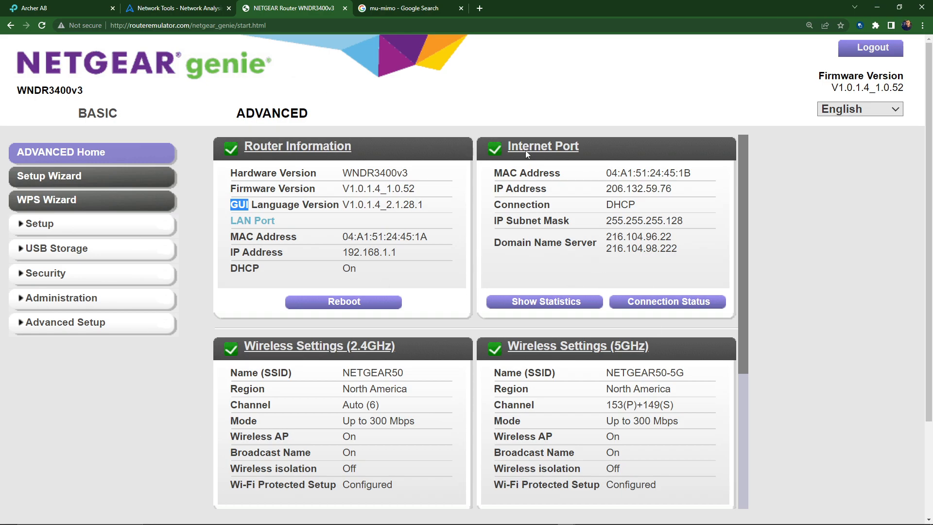
drag(272, 191, 199, 239)
drag(282, 175, 226, 175)
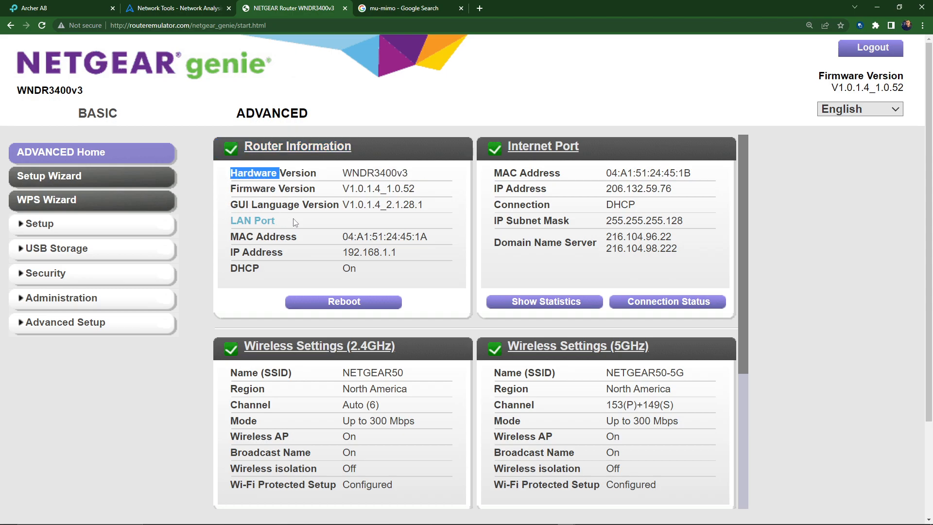
Show the Setup Wizard page and the WPS Wizard's page for adding a WPS client.
click(63, 179)
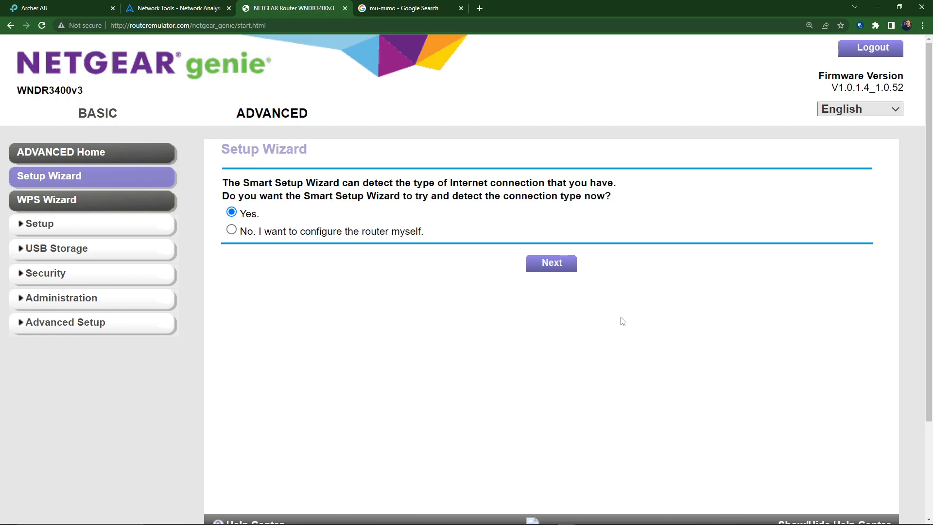
click(81, 210)
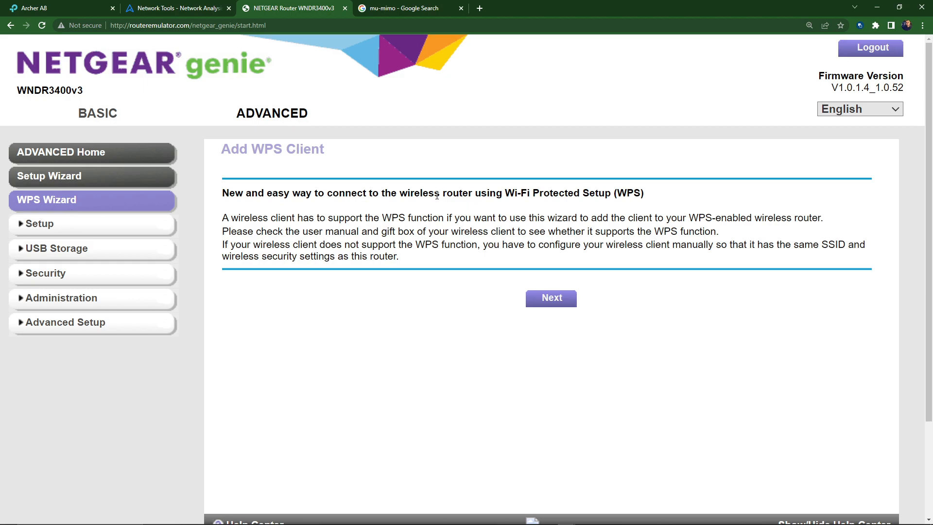
View the Internet Setup settings, including the login, Internet IP address, DNS address and router MAC address options.
click(71, 224)
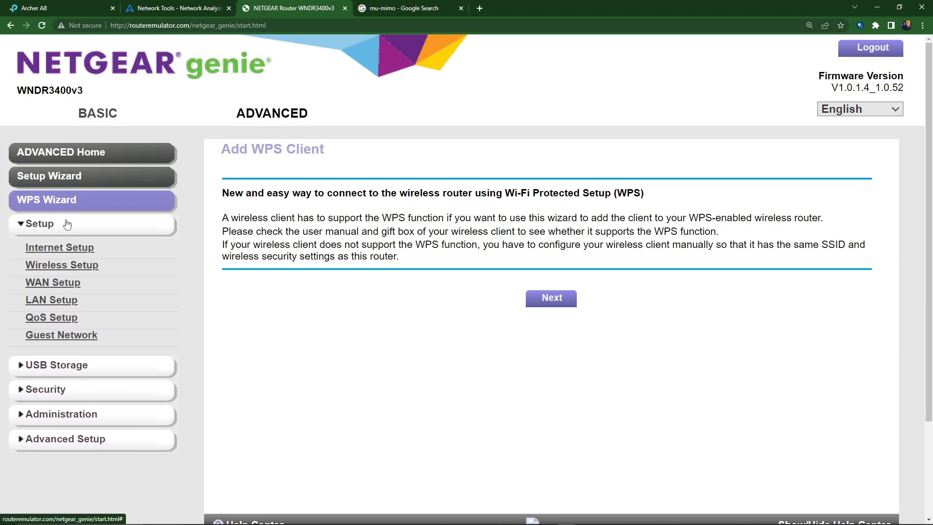
click(61, 249)
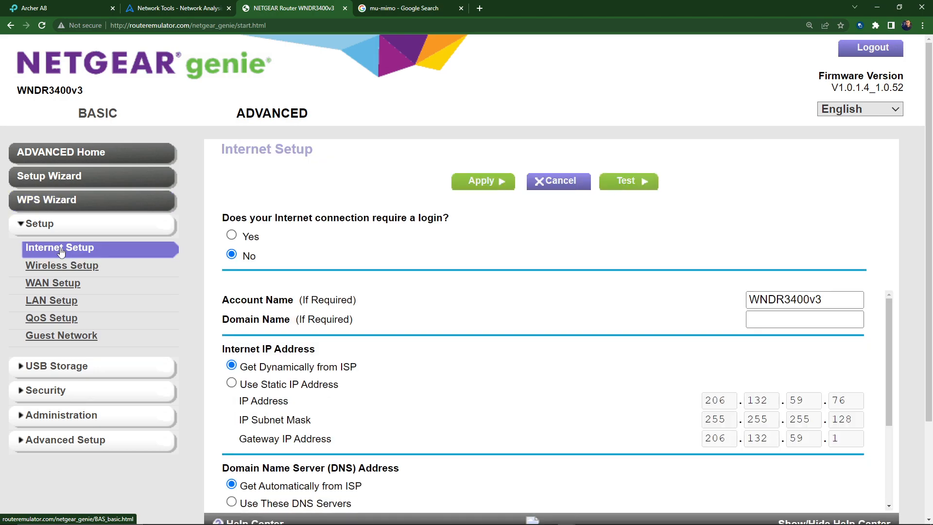
scroll(464, 306, down, 3)
scroll(464, 306, up, 3)
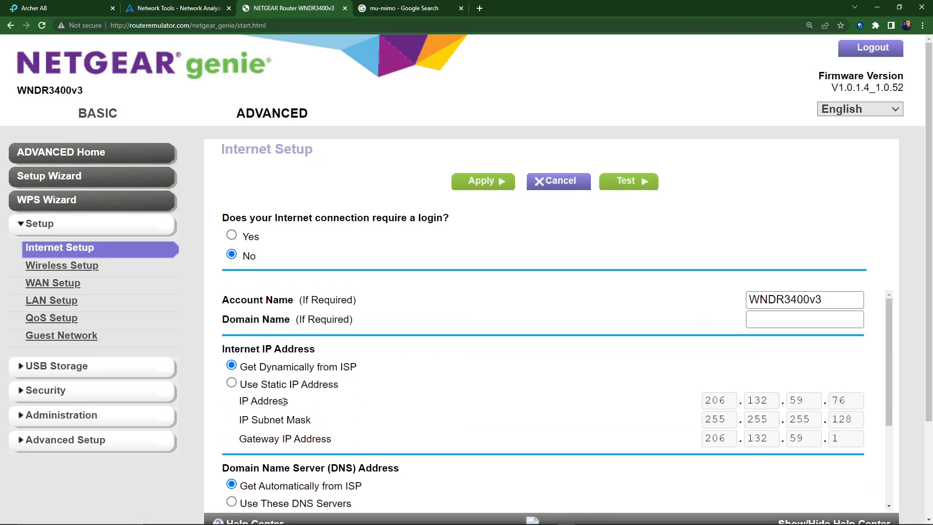
scroll(374, 473, down, 5)
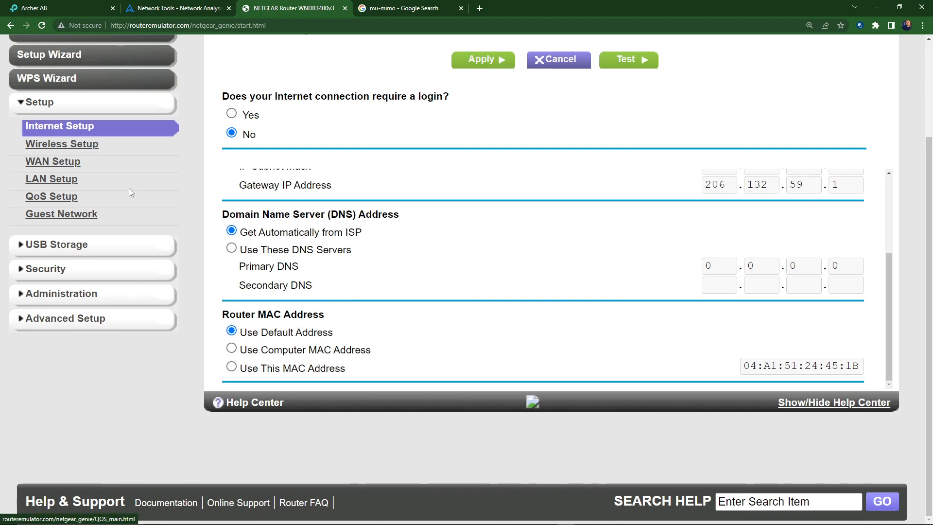
Browse the remaining Setup pages: Wireless Setup, WAN Setup, LAN Setup, QoS Setup and Guest Network.
click(50, 144)
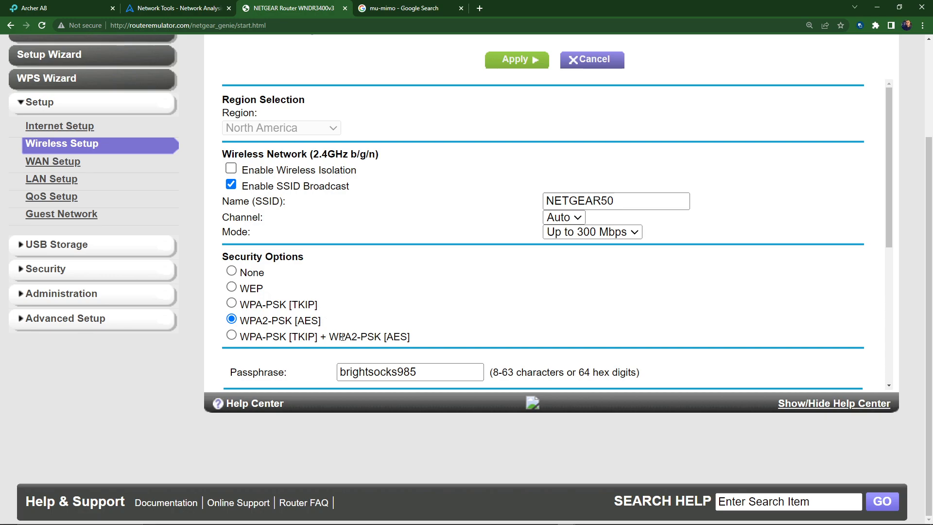
click(49, 165)
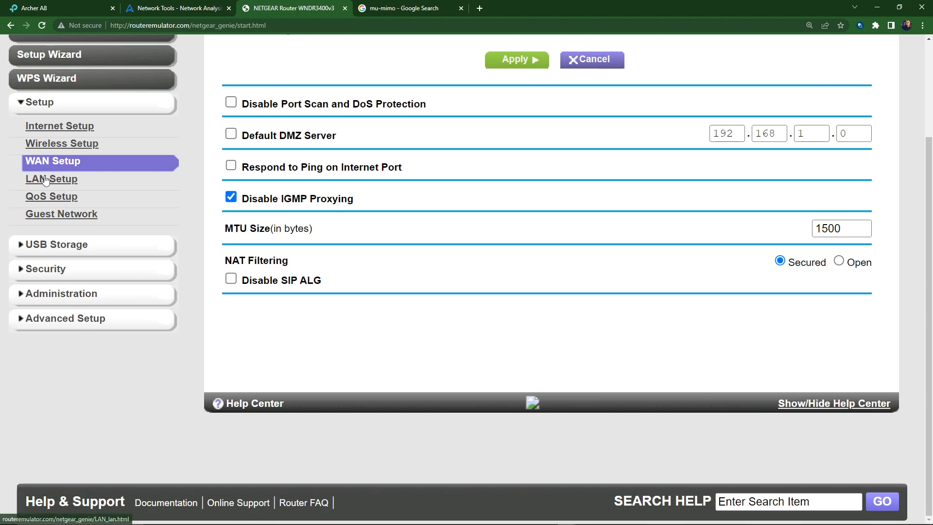
click(50, 179)
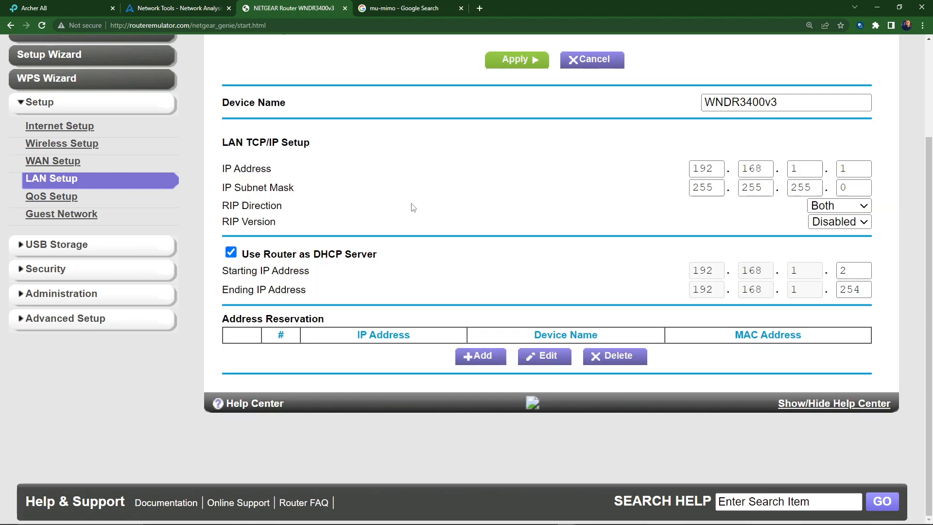
click(69, 197)
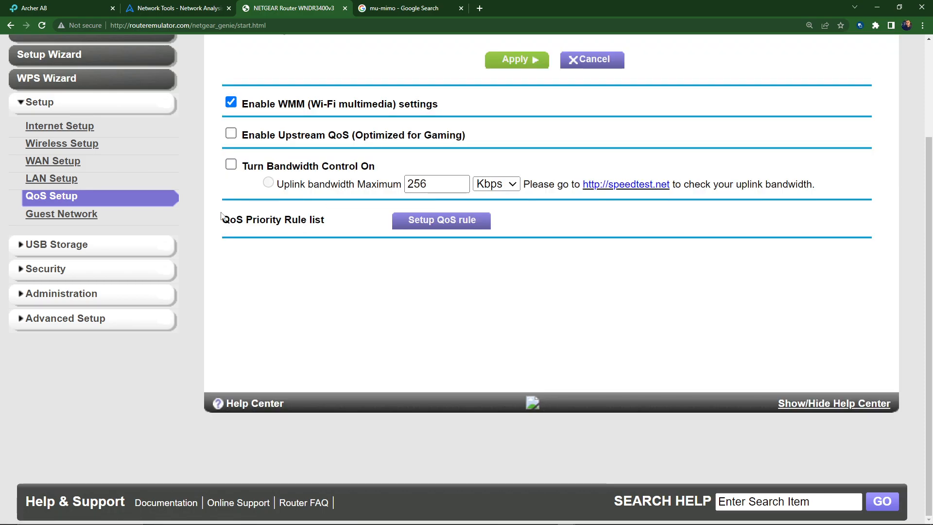
click(66, 218)
Show the Parental Controls and Access Control pages in the Security settings.
click(56, 274)
click(63, 177)
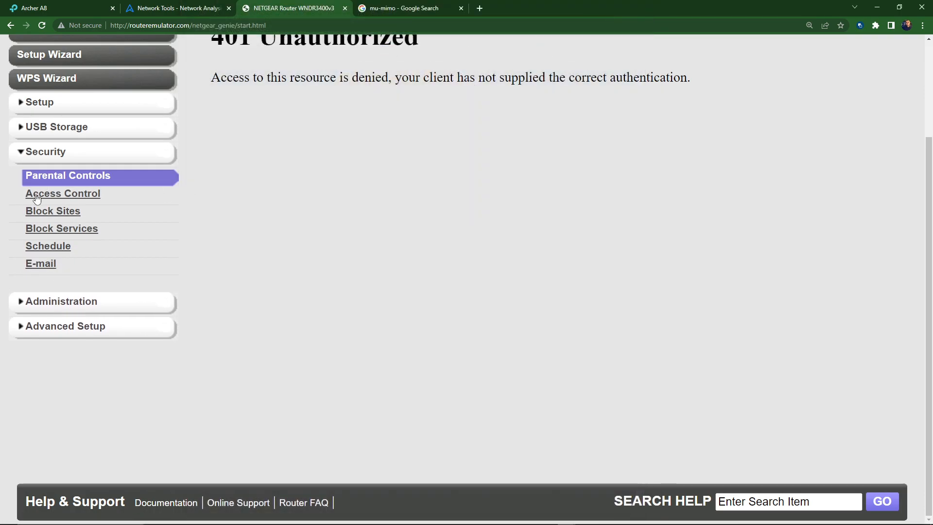
click(63, 193)
scroll(552, 297, up, 2)
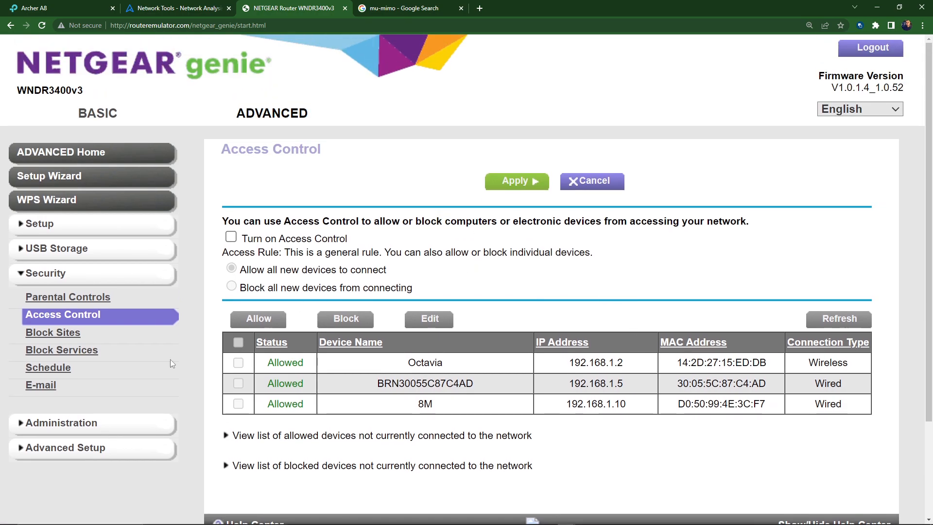
View the Block Sites settings, from the keyword blocking options down to the trusted IP address.
click(39, 336)
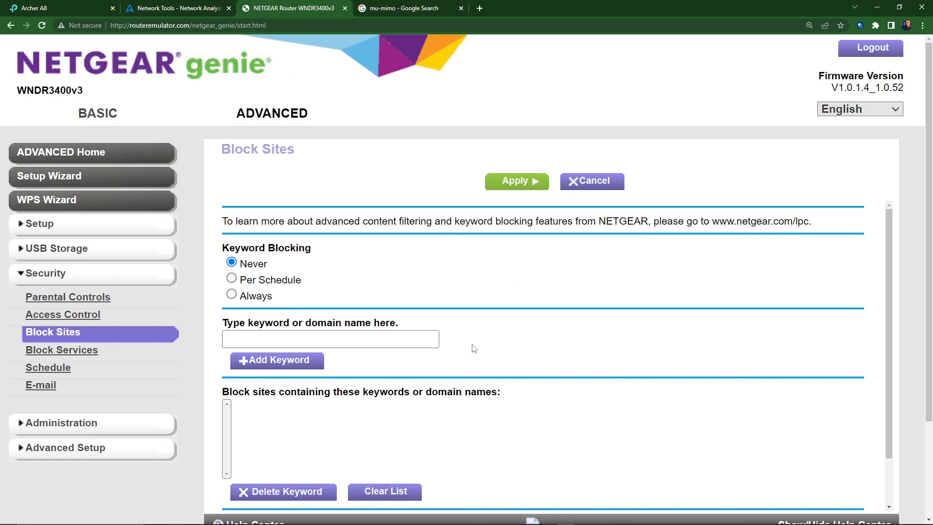
scroll(476, 349, down, 2)
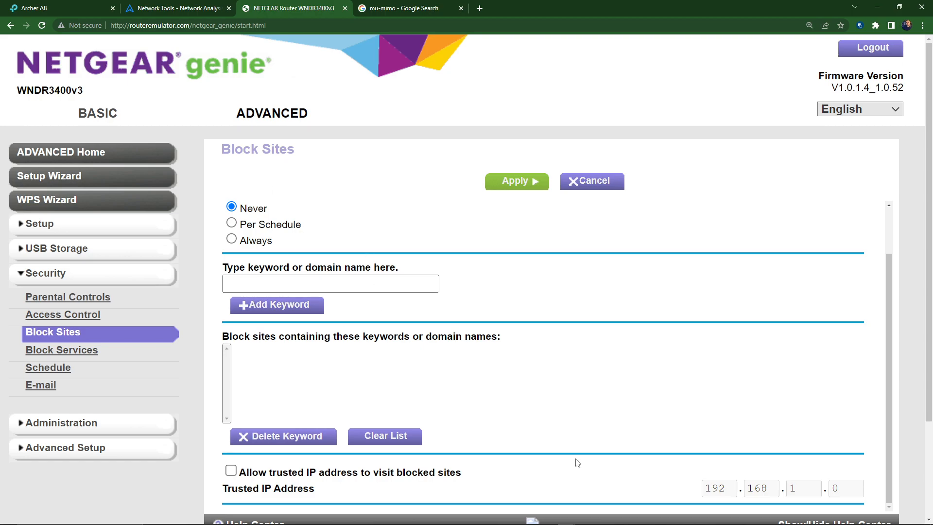
scroll(446, 343, down, 2)
scroll(450, 343, up, 2)
scroll(350, 256, up, 2)
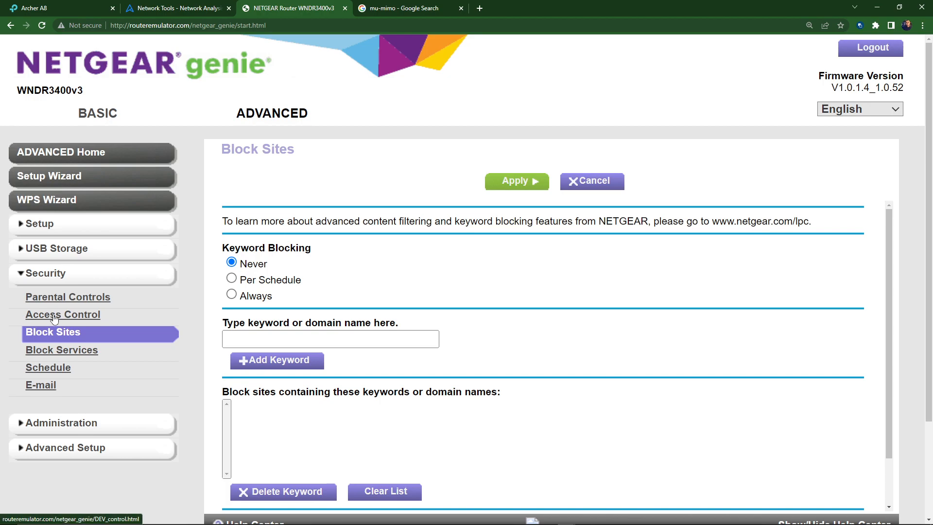
View the Block Services settings and the Schedule page's blocking days, times and time zone.
click(45, 350)
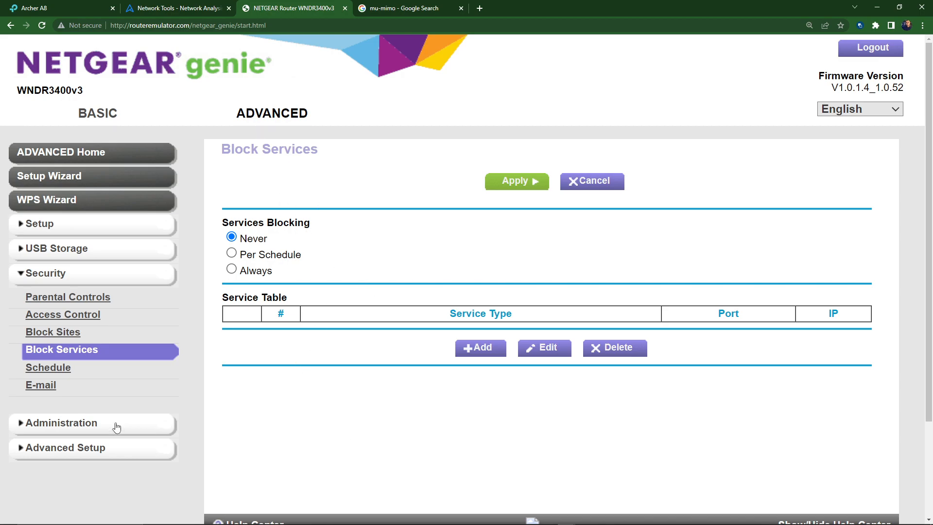
click(54, 376)
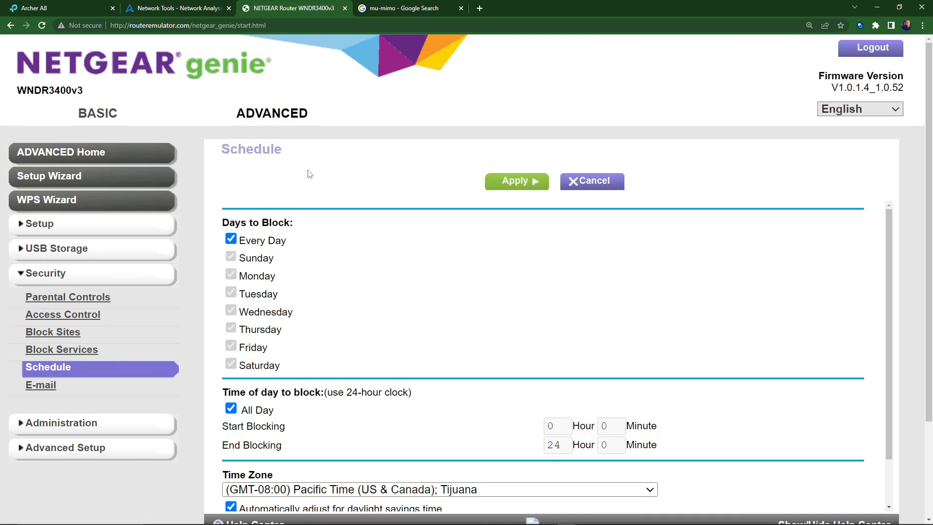
scroll(348, 365, down, 2)
scroll(348, 311, up, 2)
scroll(318, 296, down, 4)
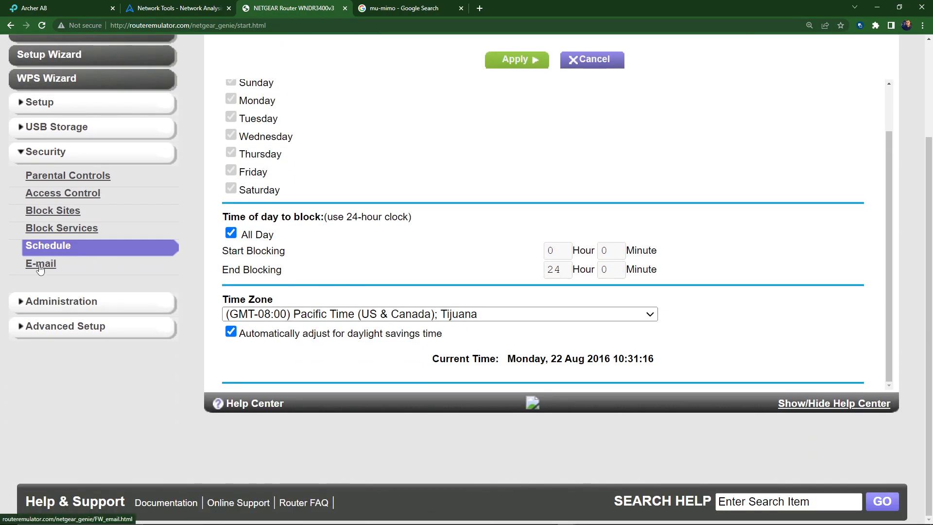
scroll(92, 335, up, 3)
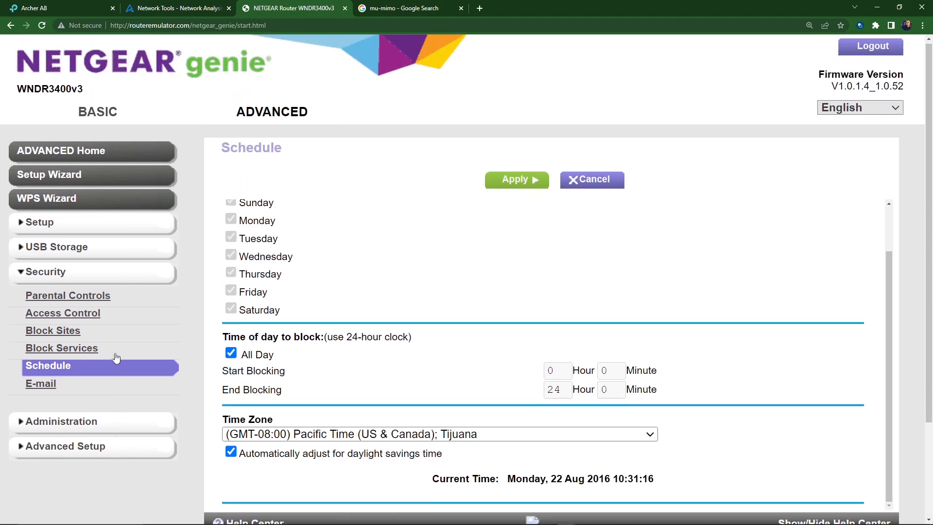